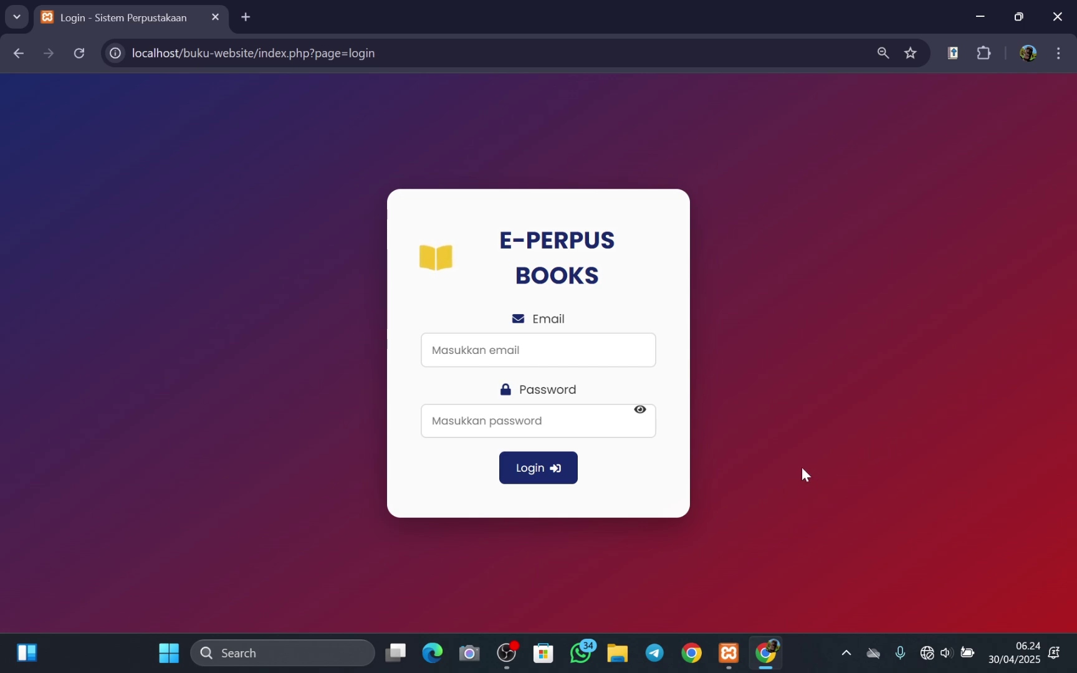
# - Log in with the saved admin email and the account password, revealing it to check
pyautogui.click(537, 352)
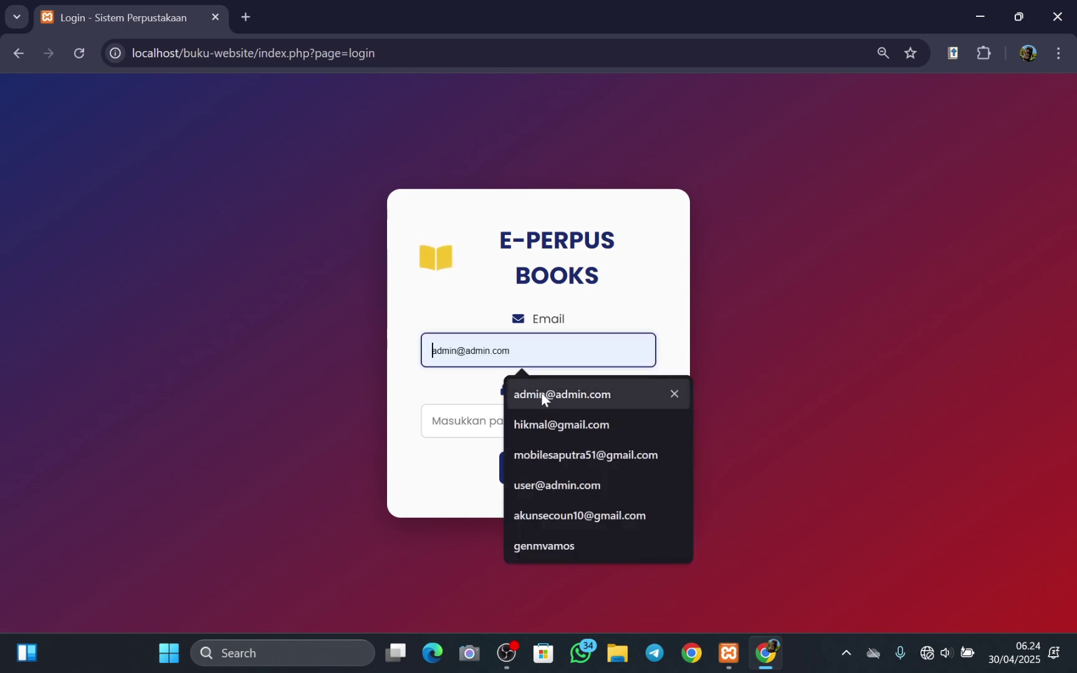
pyautogui.click(542, 392)
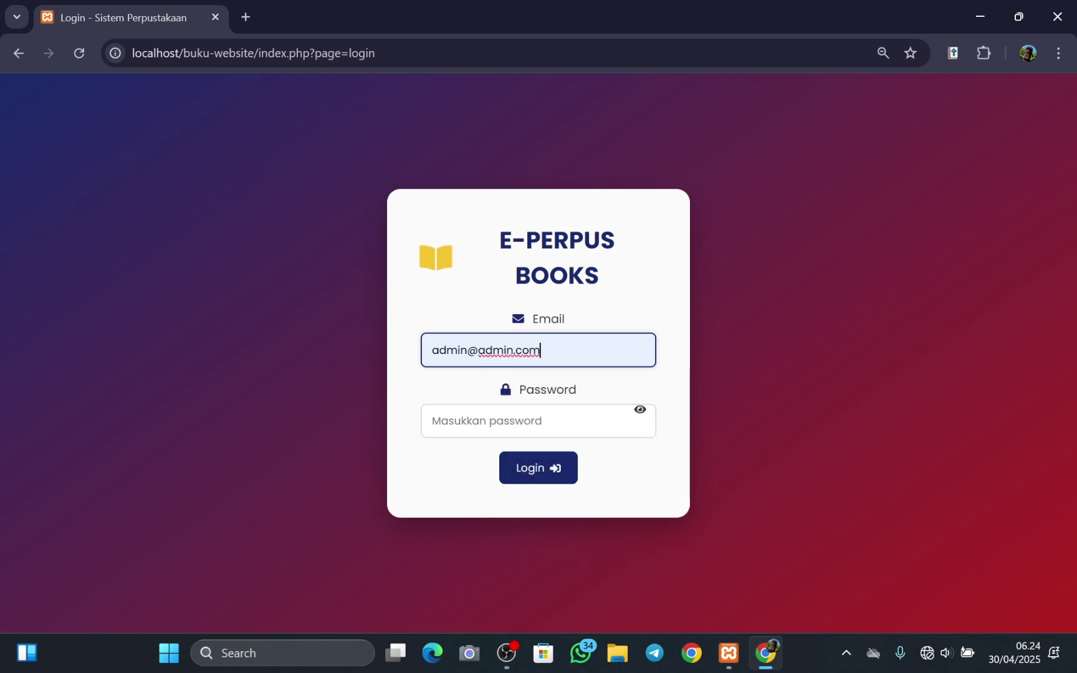
pyautogui.click(484, 421)
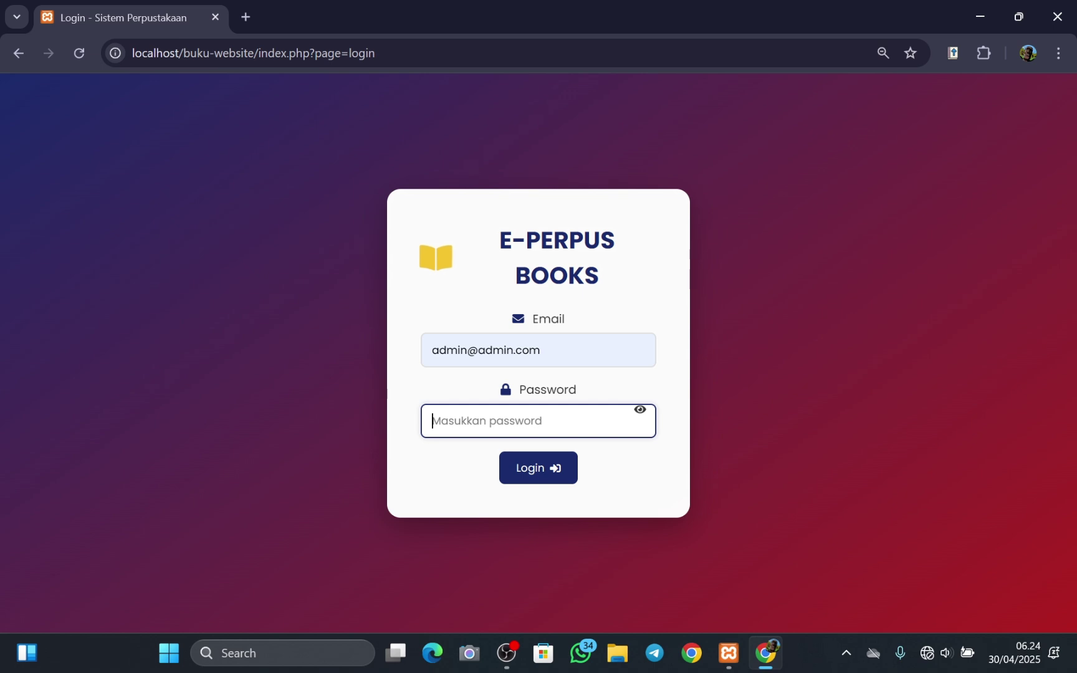
pyautogui.write('••••')
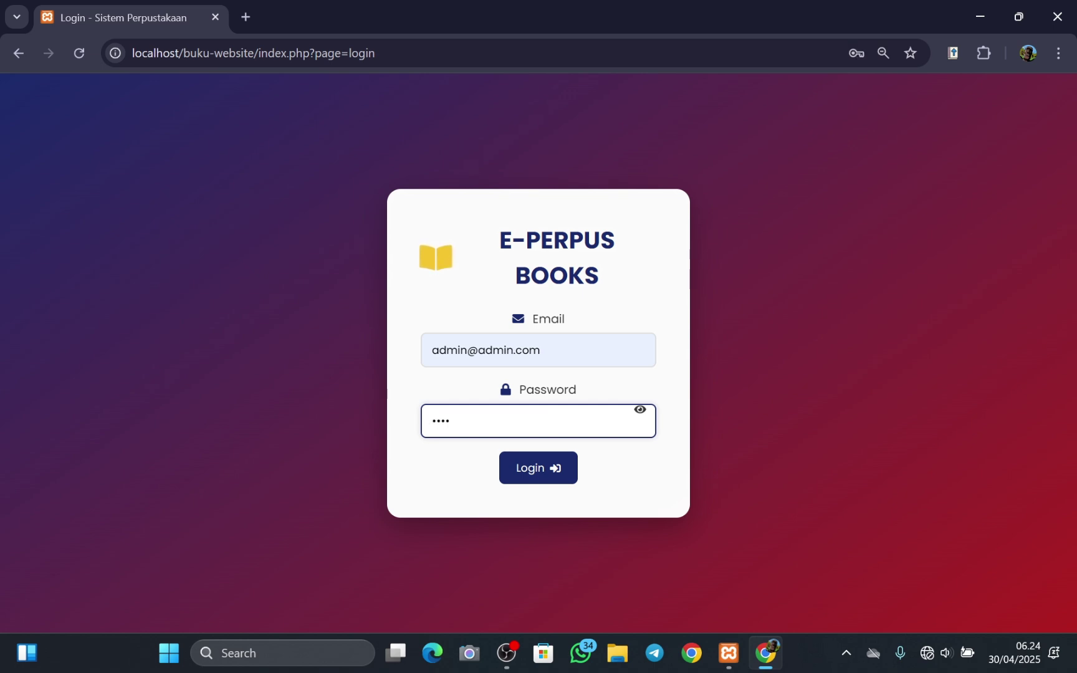
pyautogui.write('••••')
pyautogui.click(640, 414)
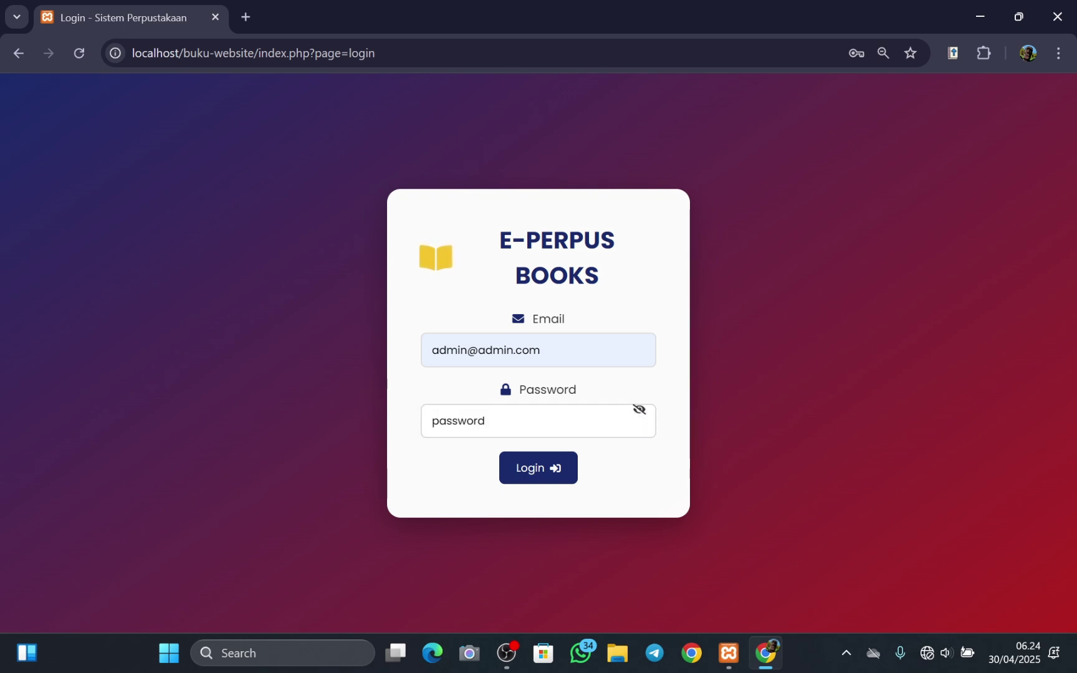
pyautogui.click(626, 424)
pyautogui.write('12')
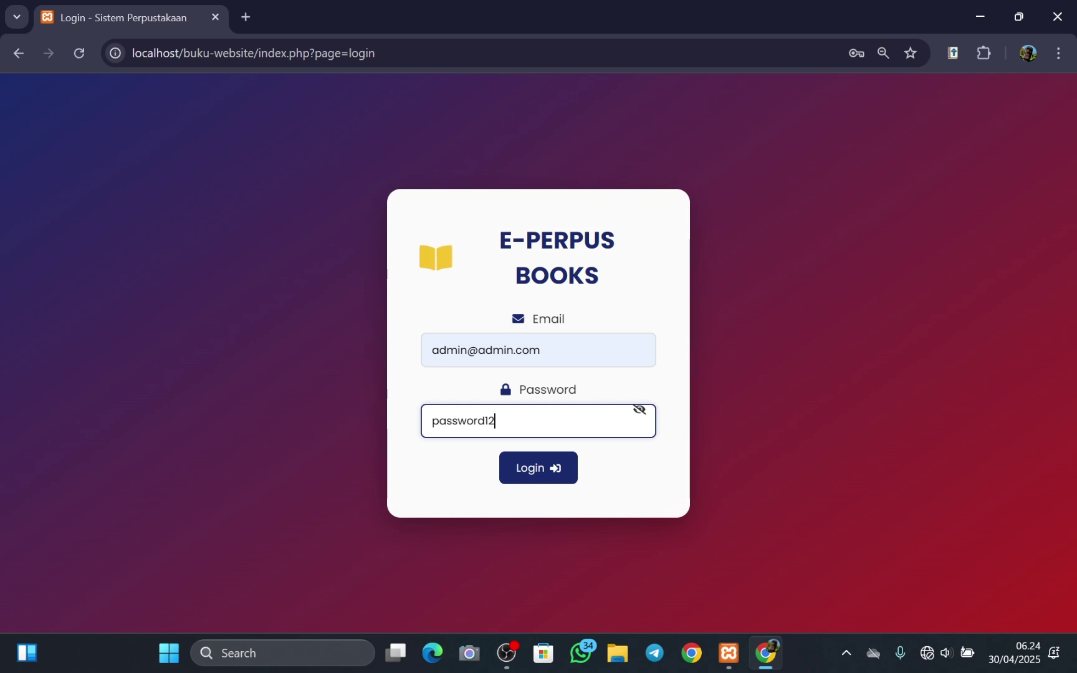
pyautogui.write('3')
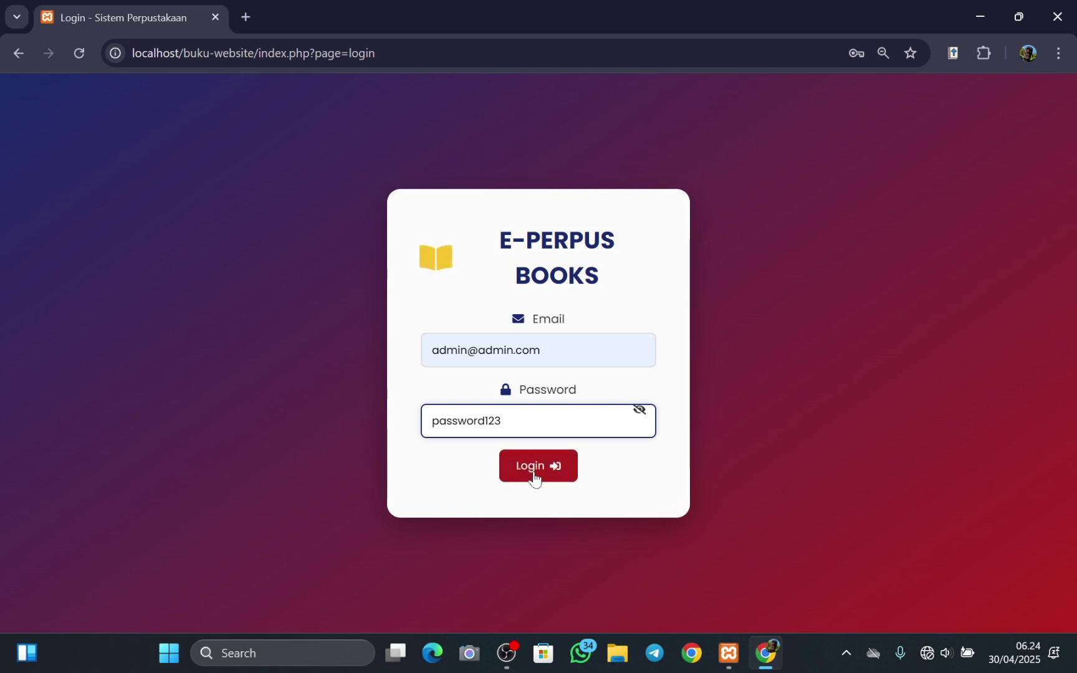
pyautogui.click(533, 474)
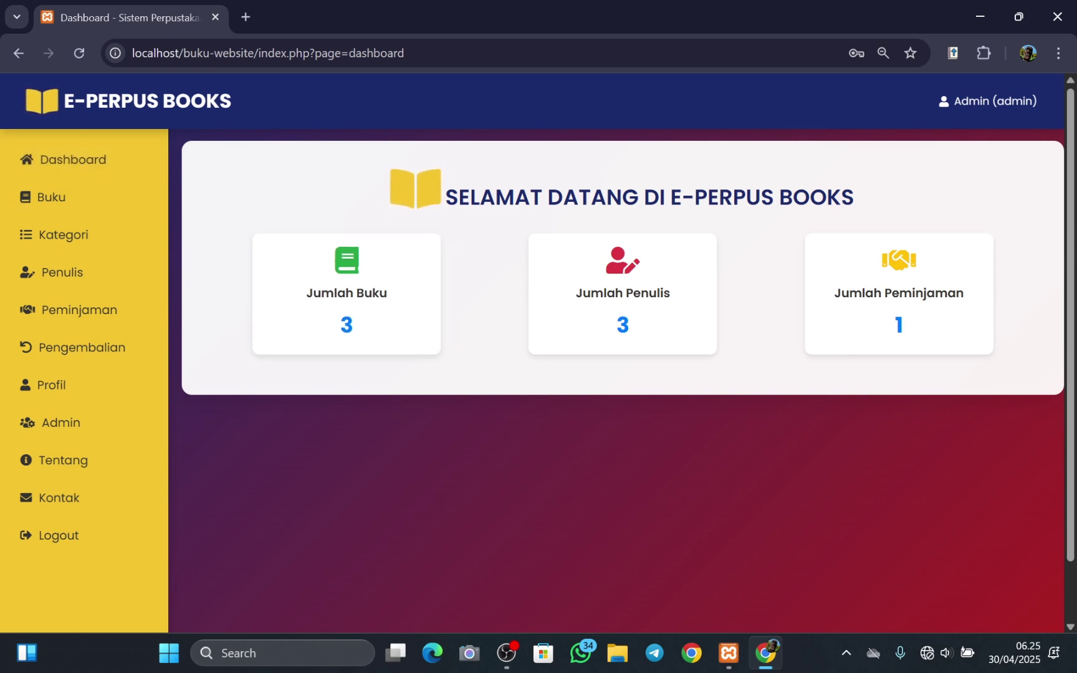
# - Highlight the dashboard welcome heading, then open the Buku page listing the three books
pyautogui.moveTo(445, 197); pyautogui.dragTo(892, 215)
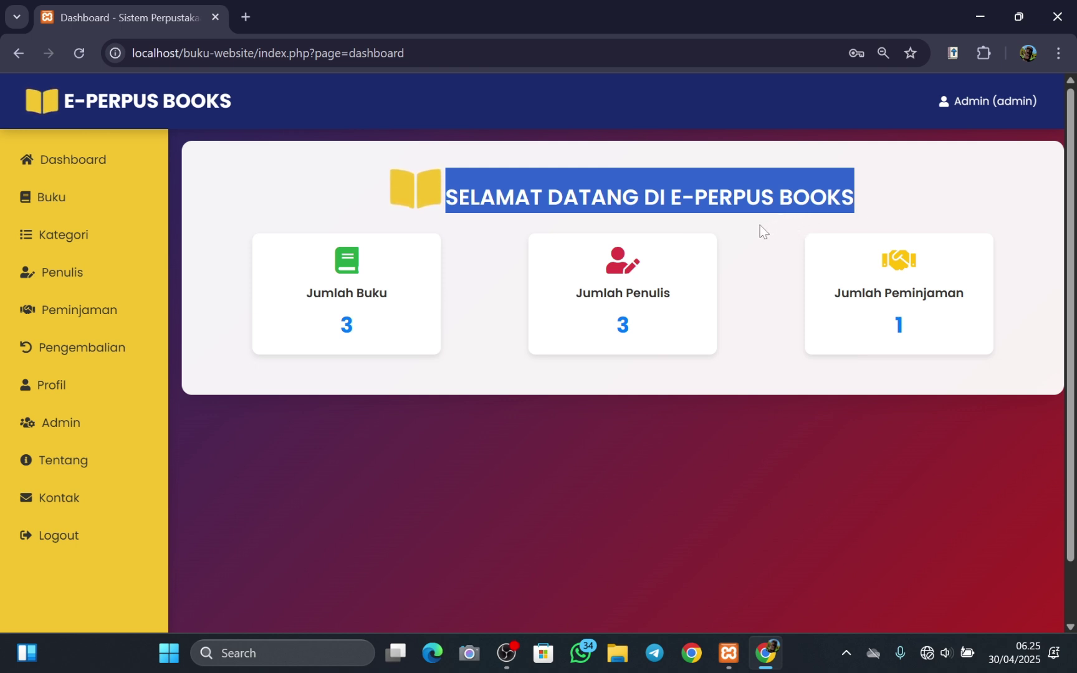
pyautogui.click(502, 242)
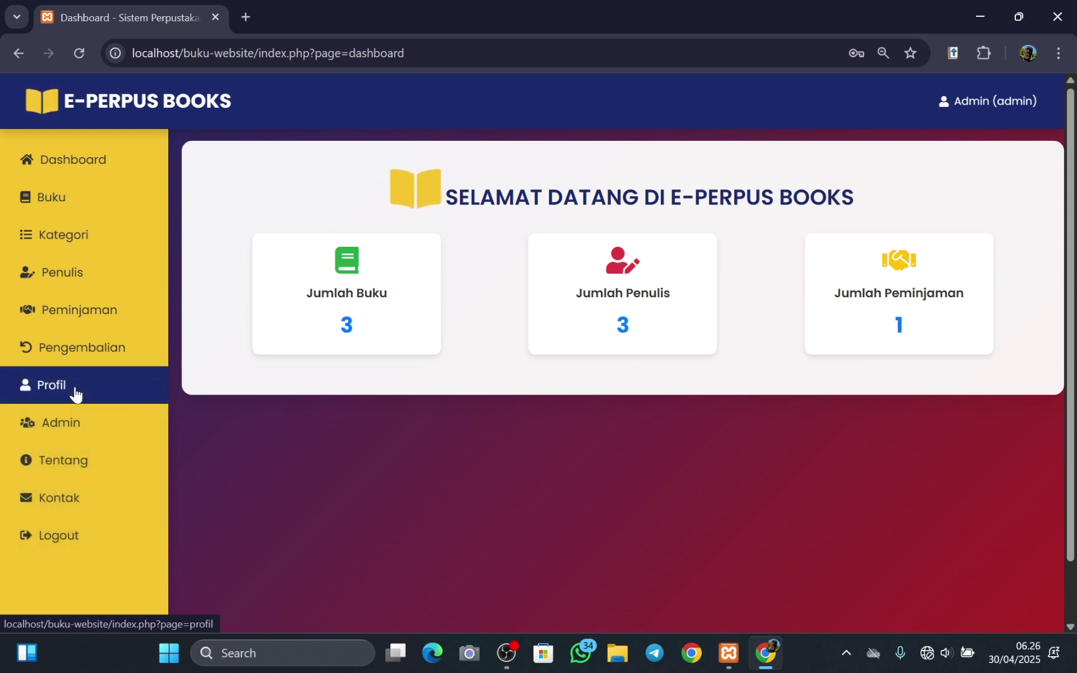
pyautogui.click(85, 204)
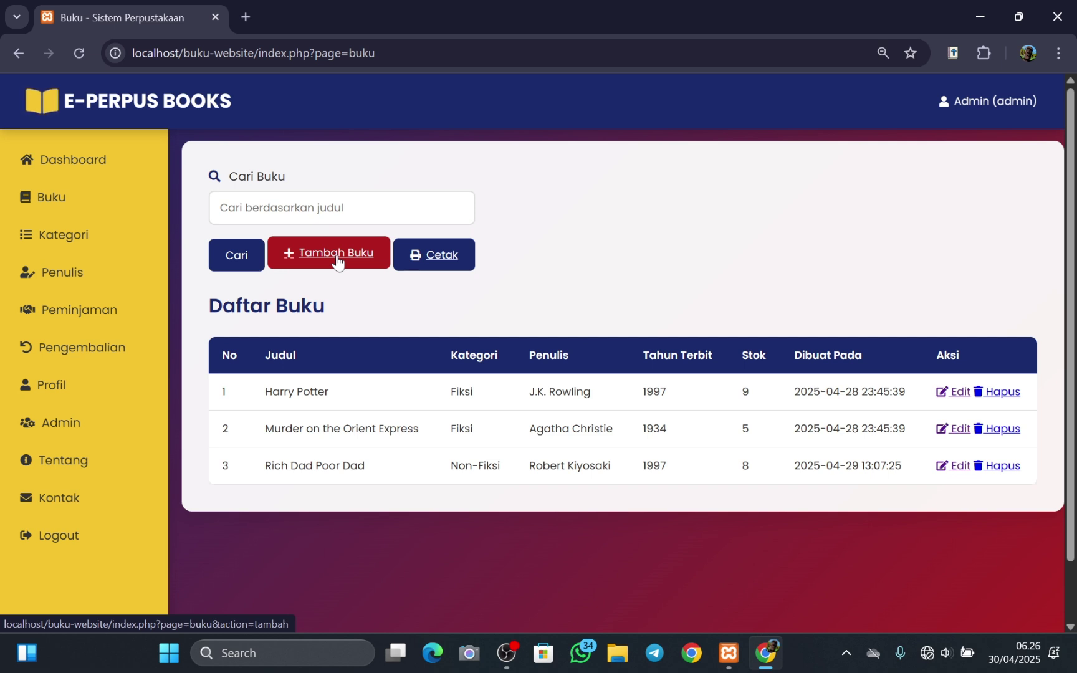
# - Open the Tambah Buku form and enter the title 'The Hogwarts Library'
pyautogui.click(337, 259)
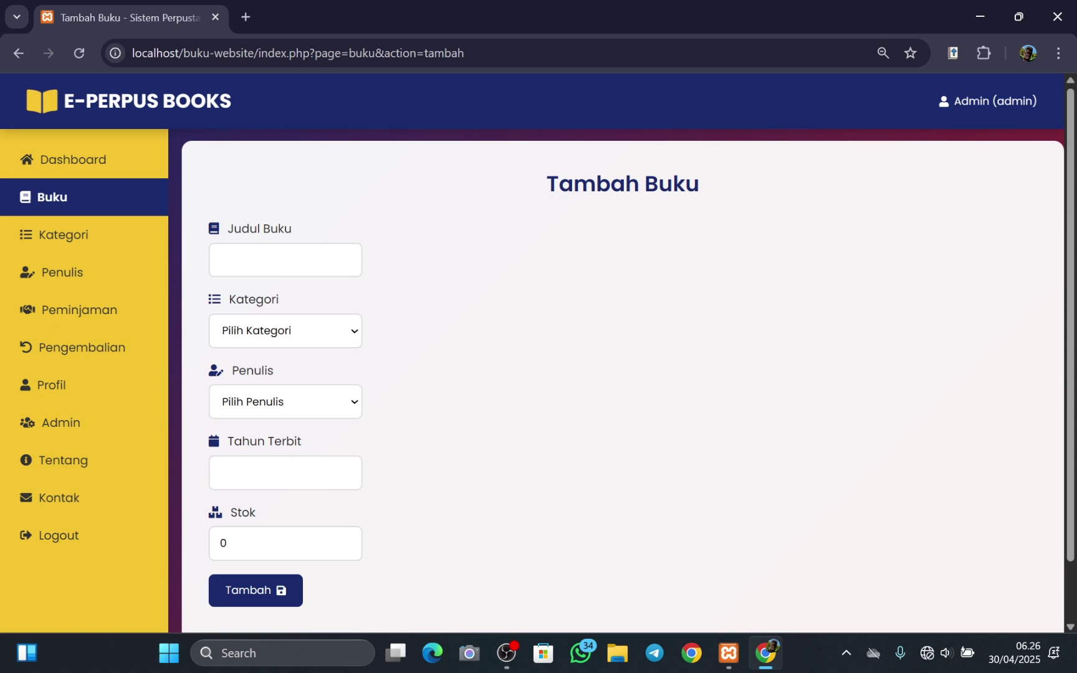
pyautogui.click(249, 260)
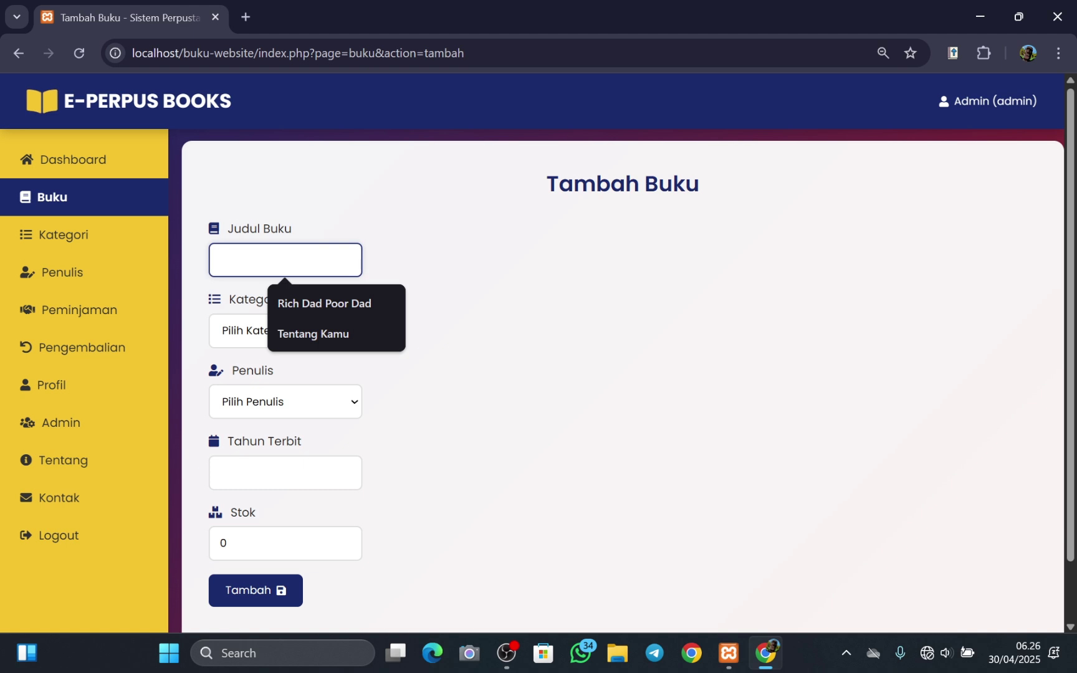
pyautogui.press('capslock')
pyautogui.write('T')
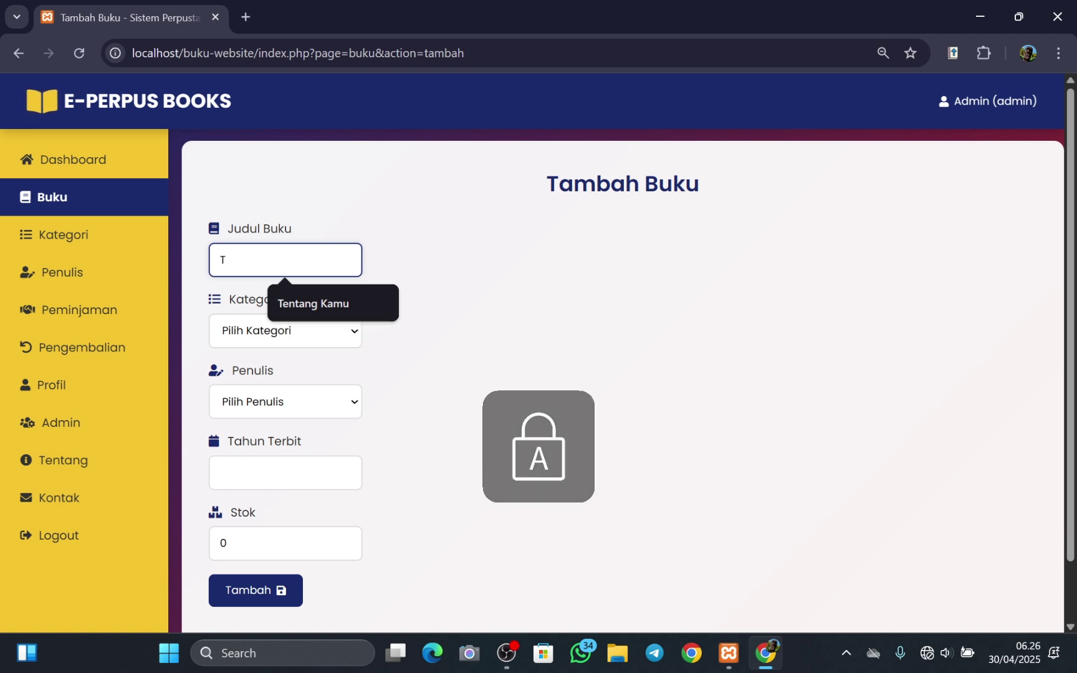
pyautogui.press('capslock')
pyautogui.write('he')
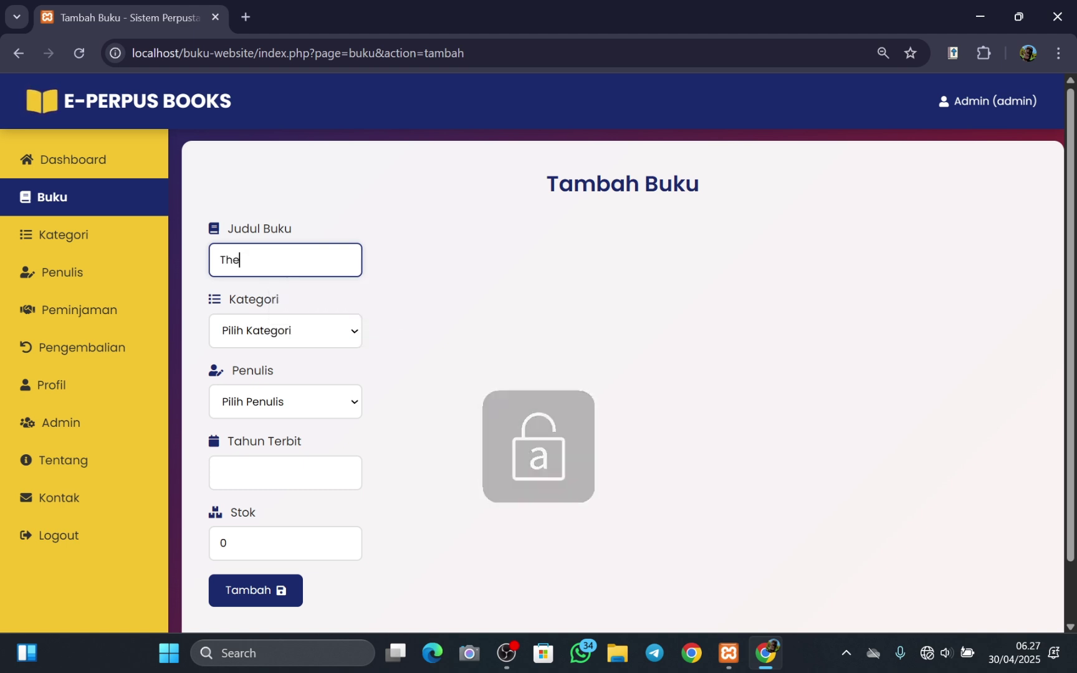
pyautogui.press('capslock')
pyautogui.write('H')
pyautogui.press('capslock')
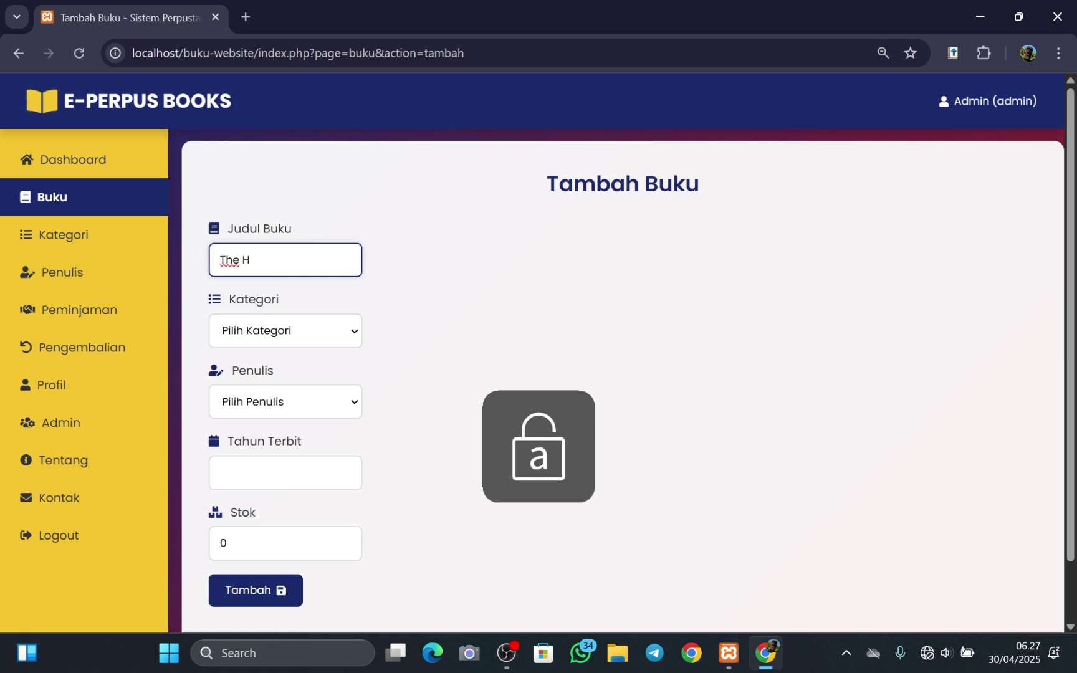
pyautogui.write('og')
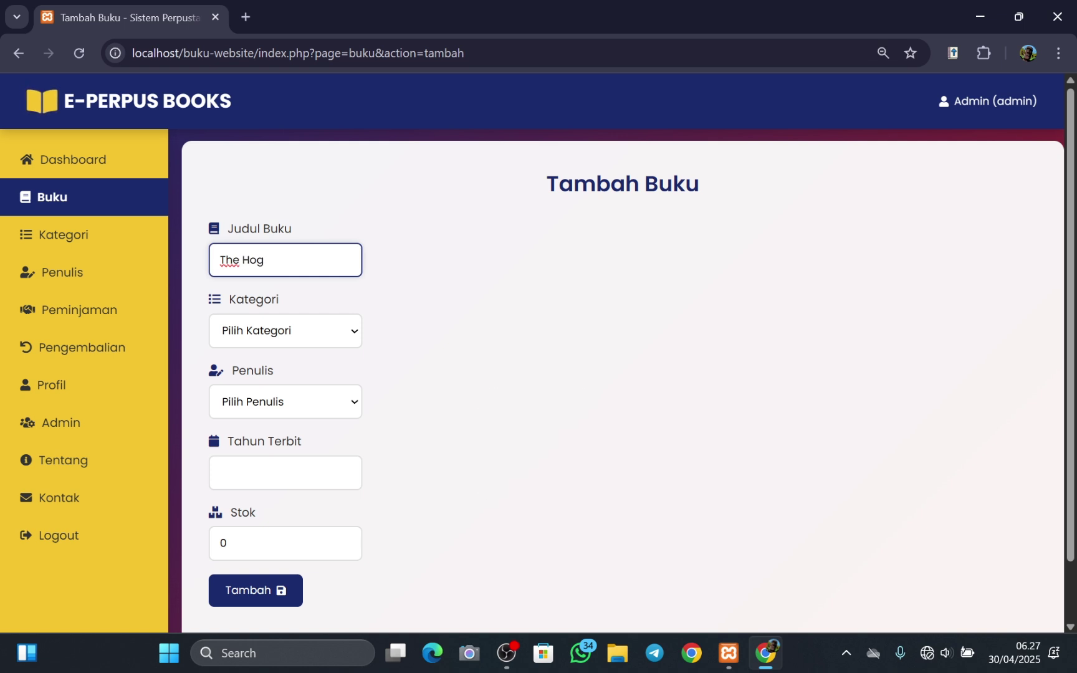
pyautogui.write('warts')
pyautogui.press('capslock')
pyautogui.write('L')
pyautogui.press('capslock')
pyautogui.write('i')
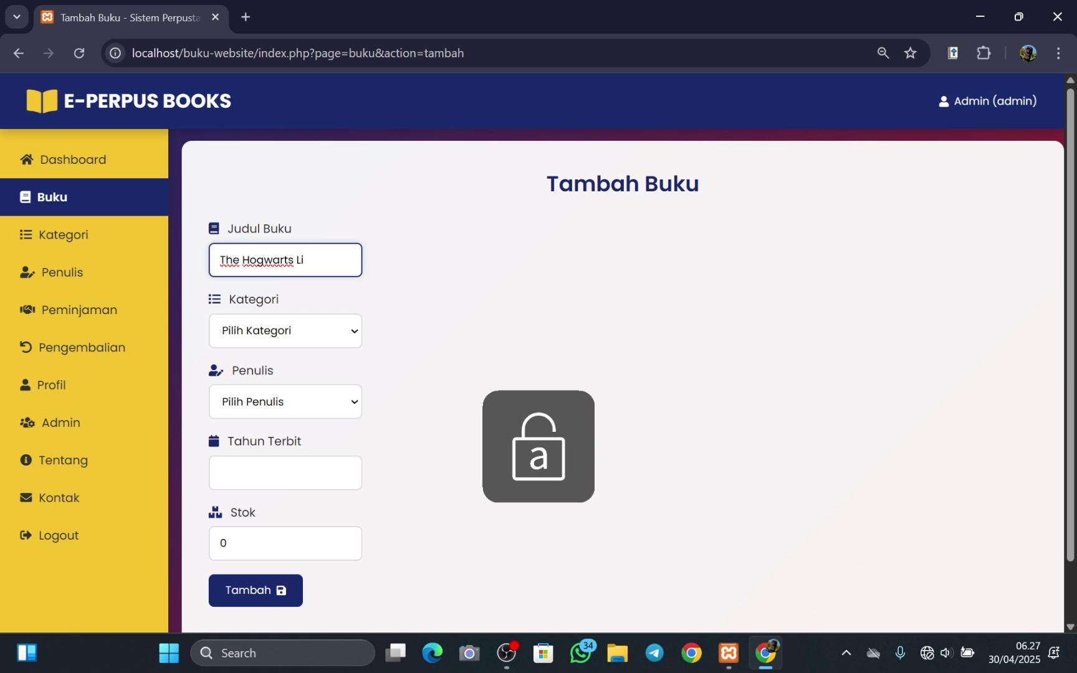
pyautogui.write('brary')
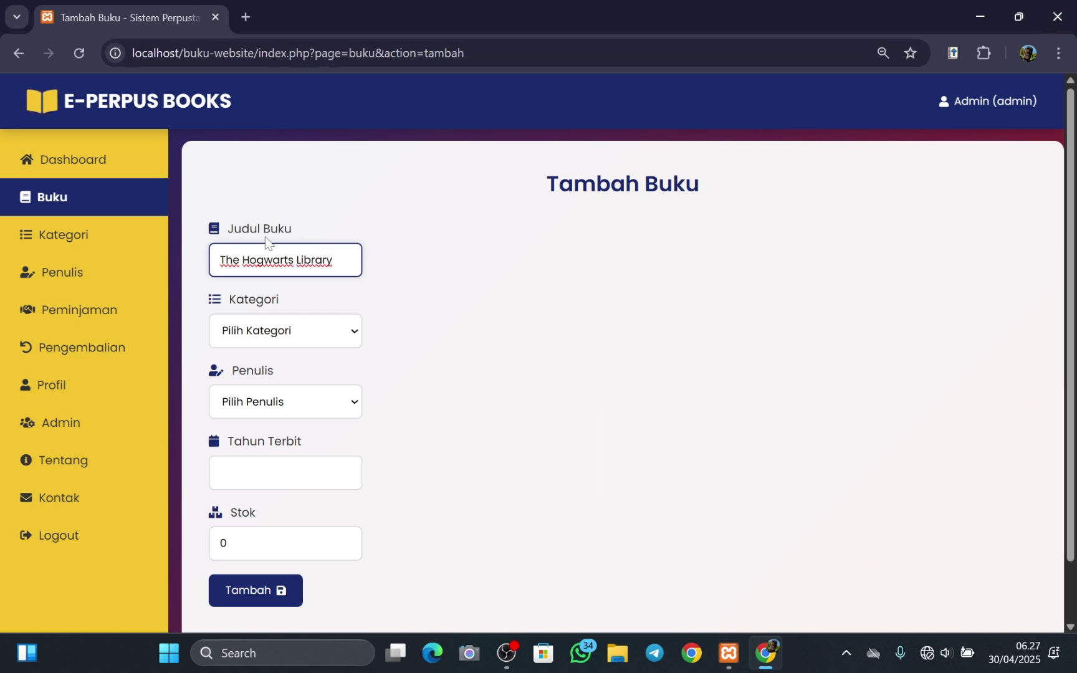
# - Set the category to Fiksi, publication year 2012 and stock 12
pyautogui.click(349, 336)
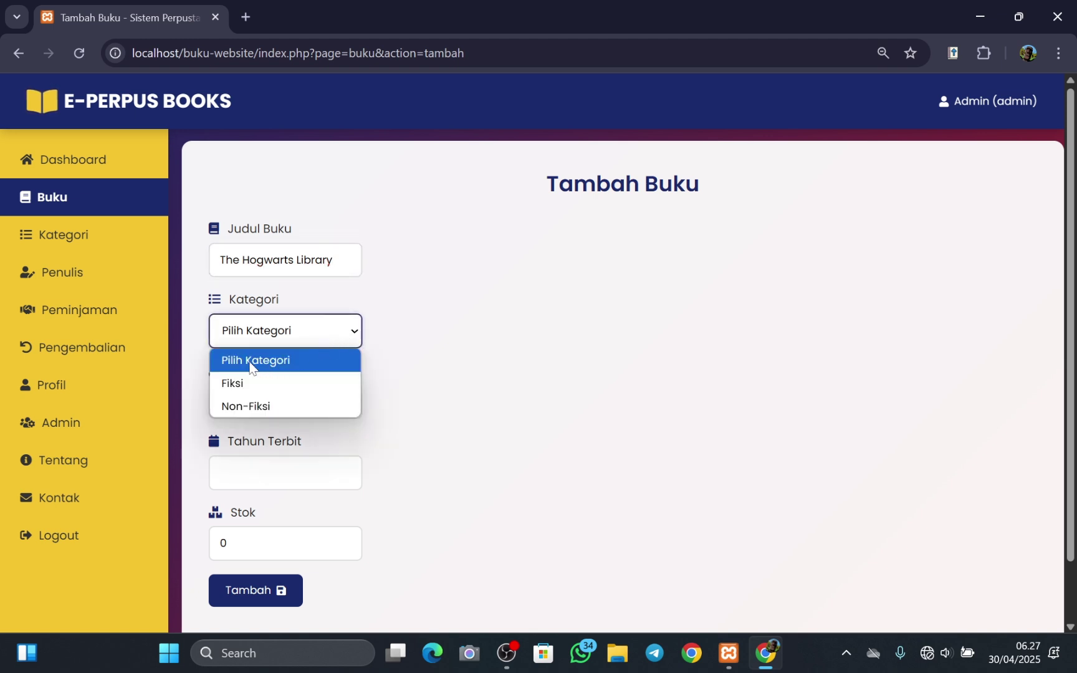
pyautogui.click(240, 386)
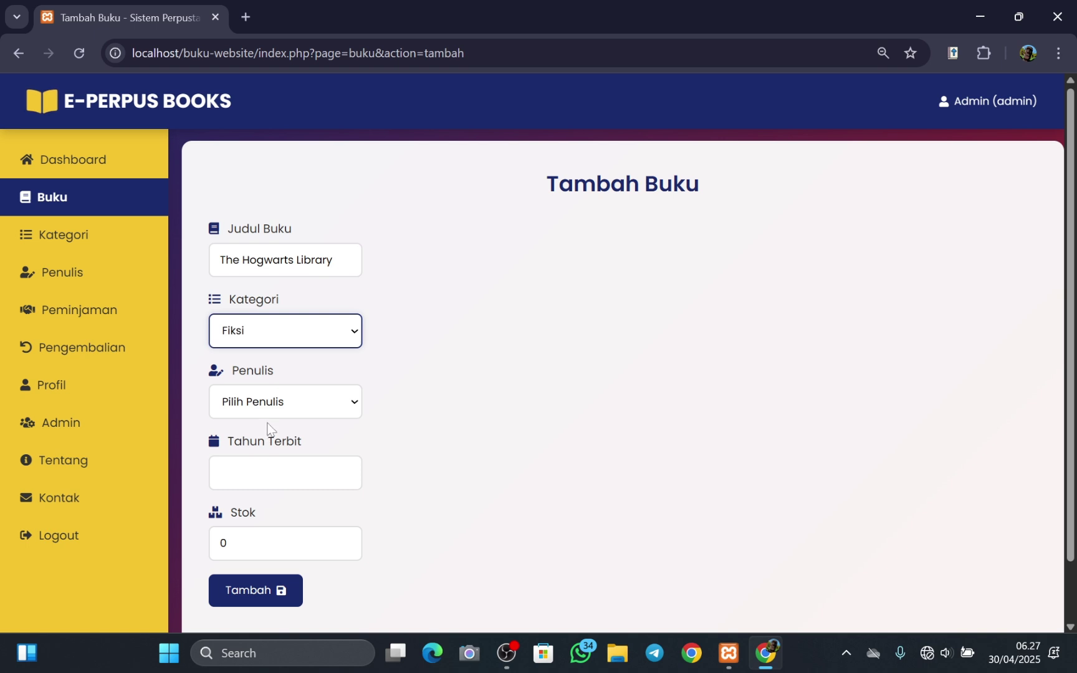
pyautogui.click(299, 465)
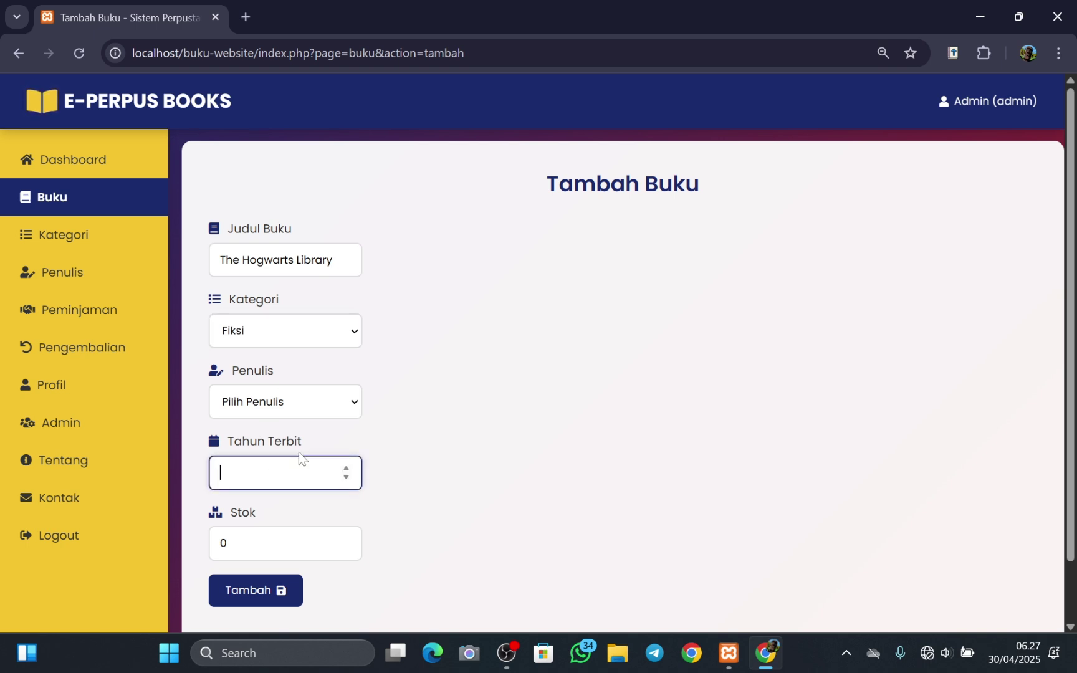
pyautogui.write('2012')
pyautogui.press('Tab')
pyautogui.write('12')
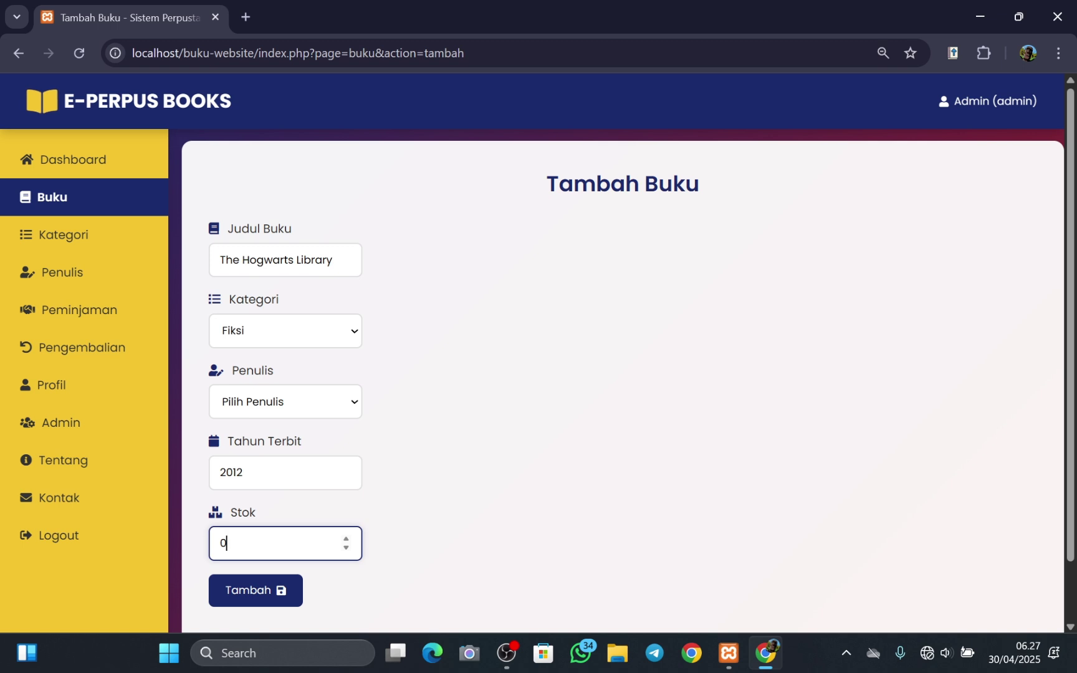
pyautogui.press('BackSpace')
pyautogui.press('BackSpace')
pyautogui.press('BackSpace')
pyautogui.write('12')
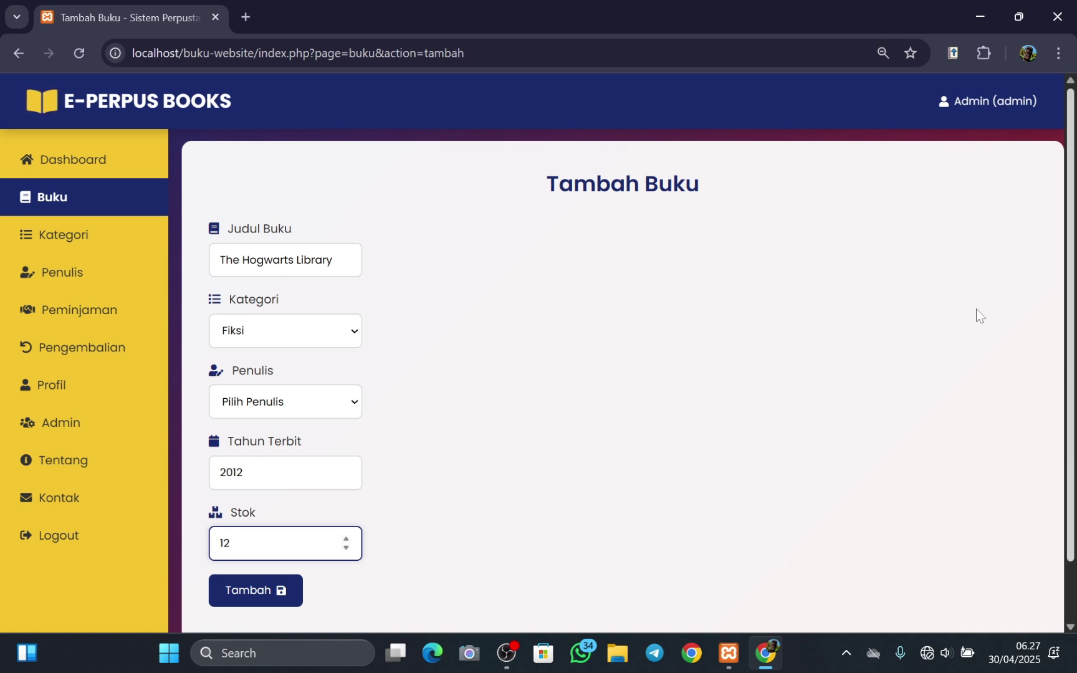
# - Choose J.K. Rowling as the author and save the new book
pyautogui.click(246, 595)
pyautogui.click(306, 388)
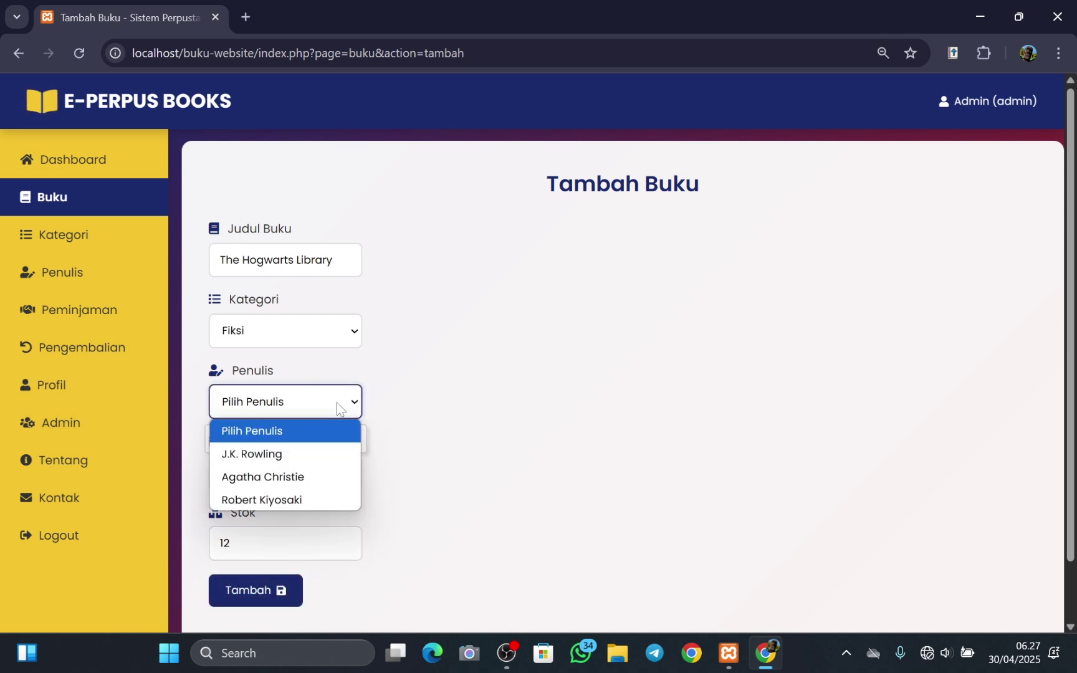
pyautogui.click(261, 455)
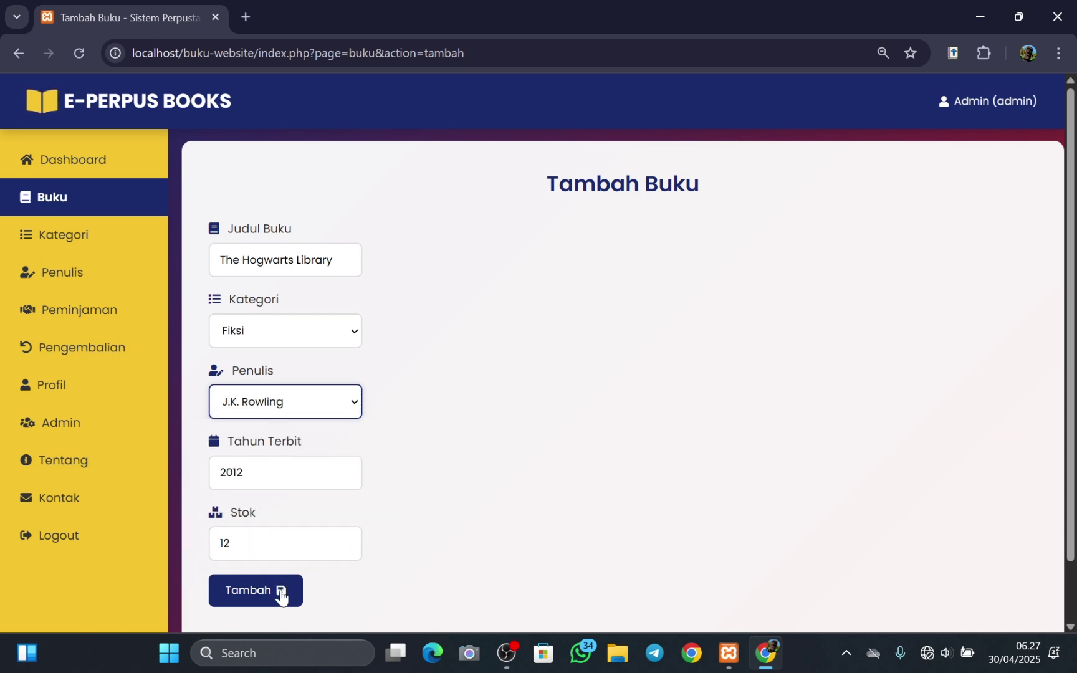
pyautogui.click(250, 591)
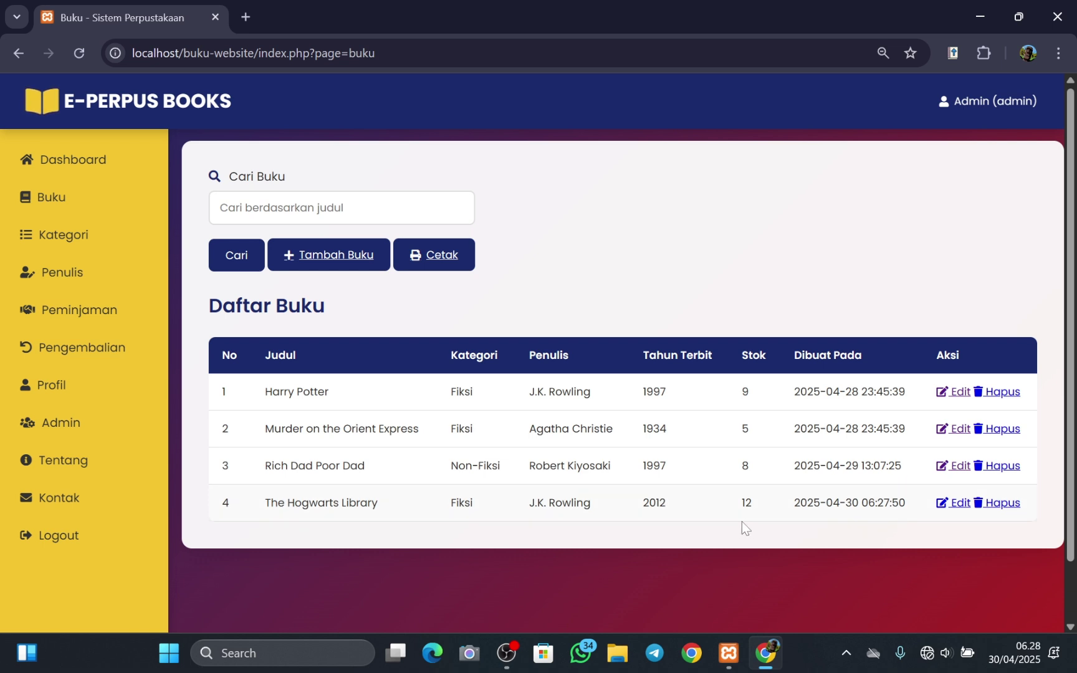
# - Edit The Hogwarts Library and update its Stok field to 10
pyautogui.click(954, 504)
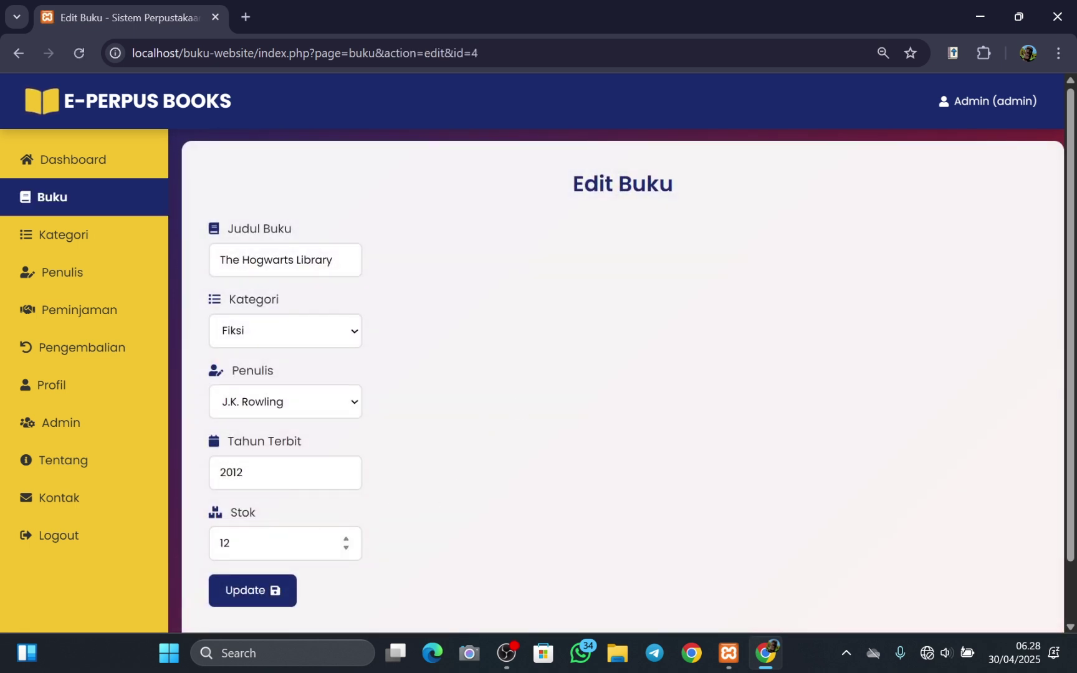
pyautogui.click(249, 543)
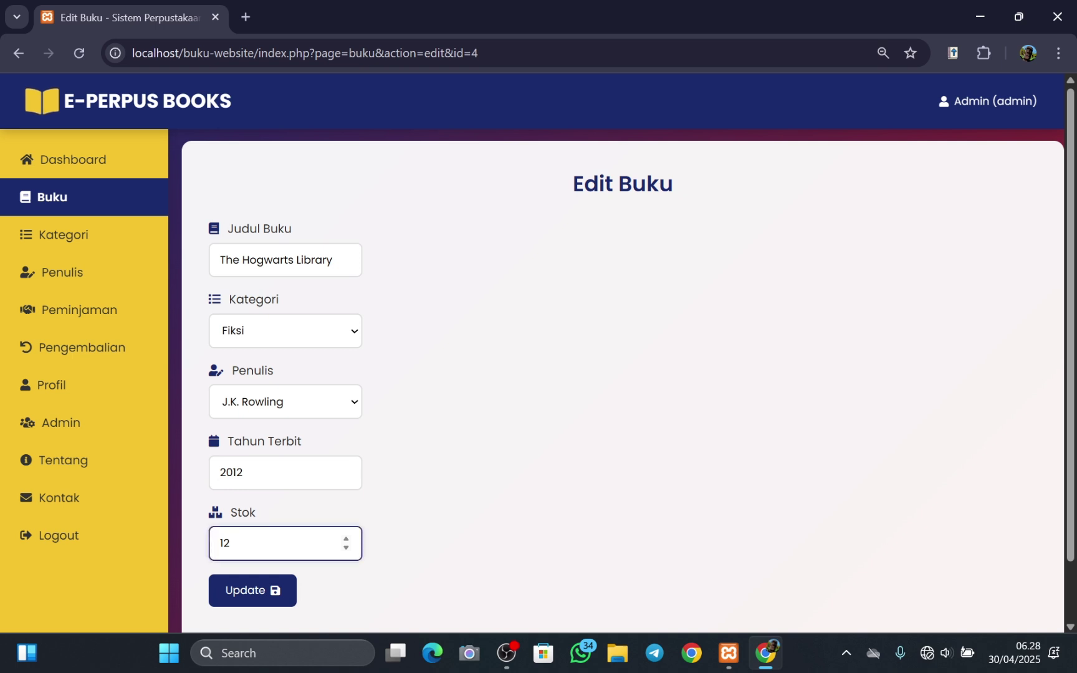
pyautogui.press('BackSpace')
pyautogui.write('0')
pyautogui.click(250, 593)
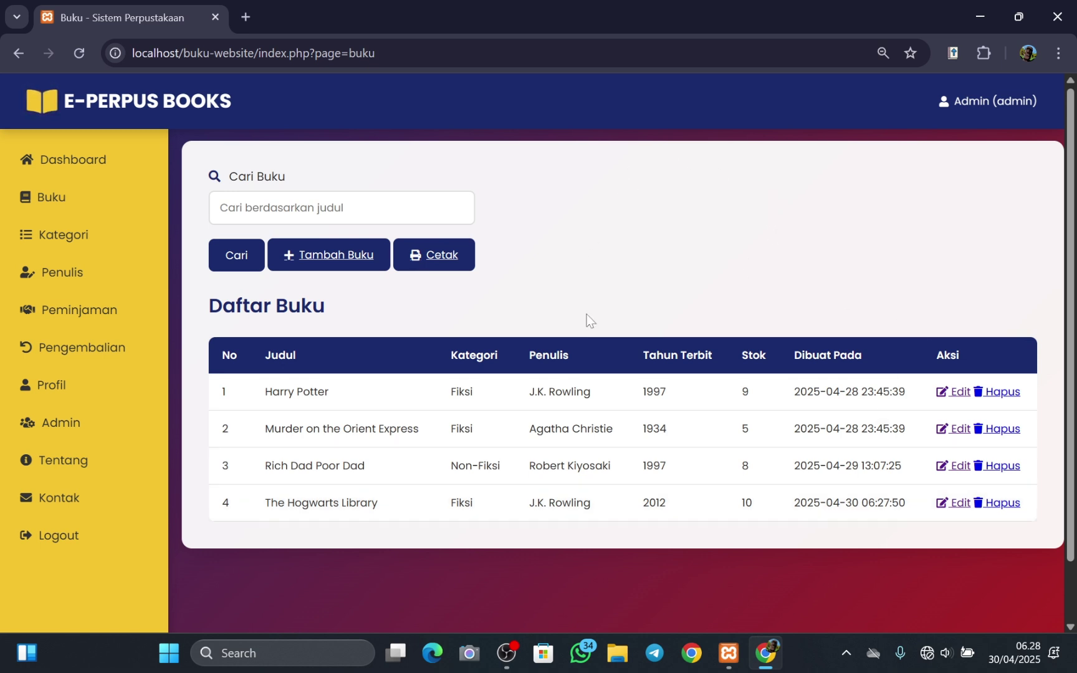
pyautogui.click(995, 508)
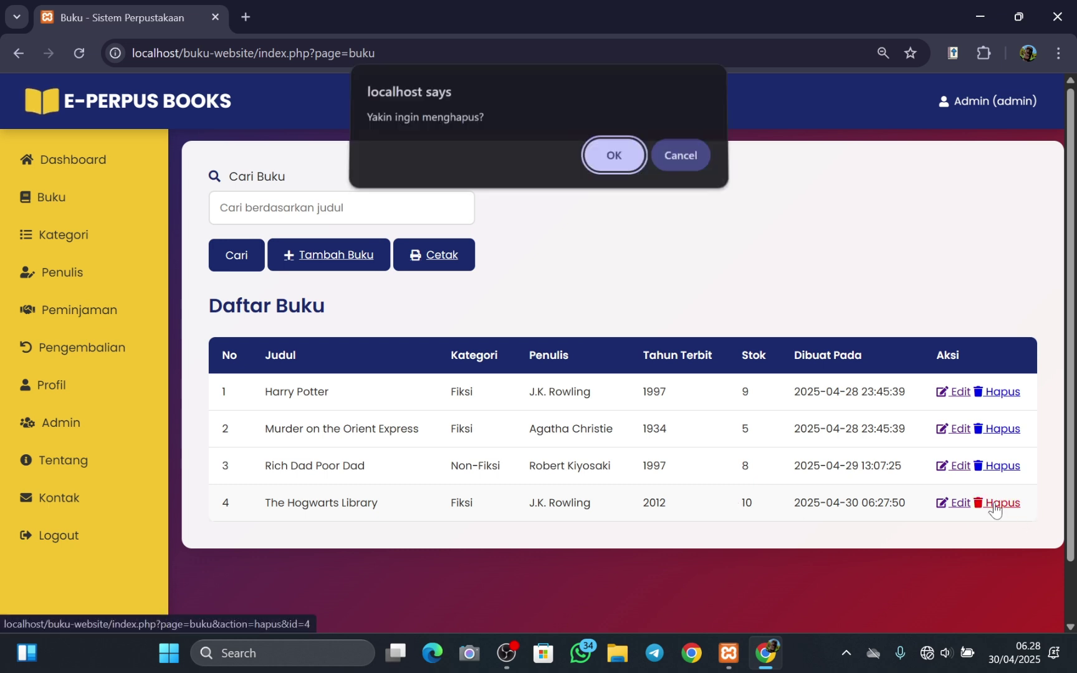
pyautogui.click(603, 167)
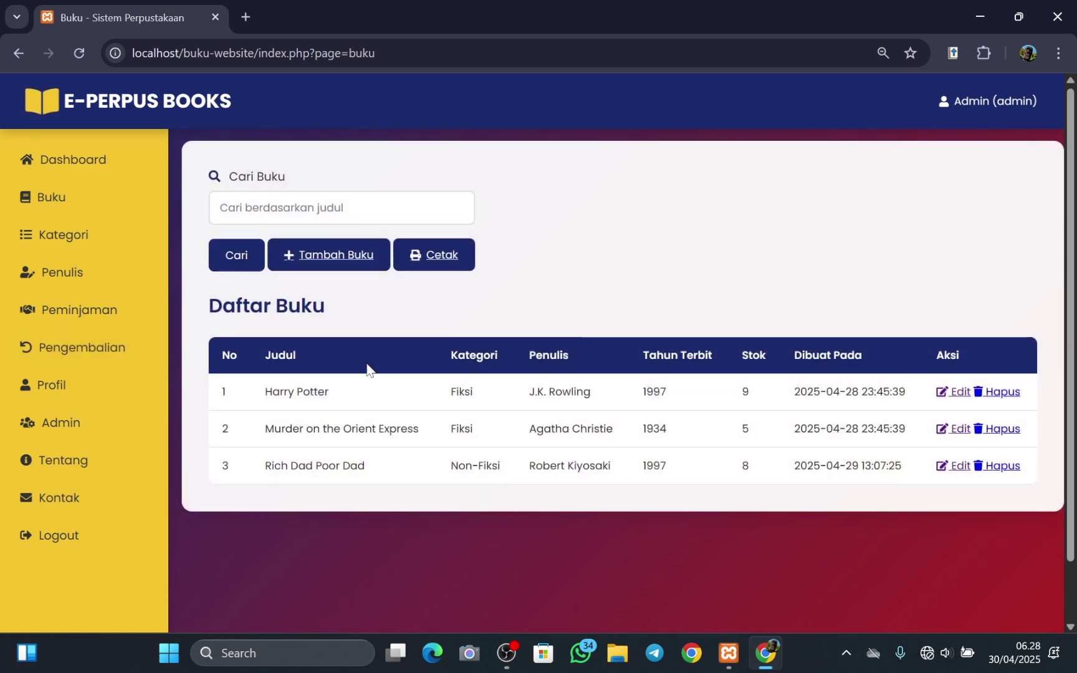
# - Open the Cetak Daftar Buku page and print it to OneNote (Desktop)
pyautogui.click(434, 259)
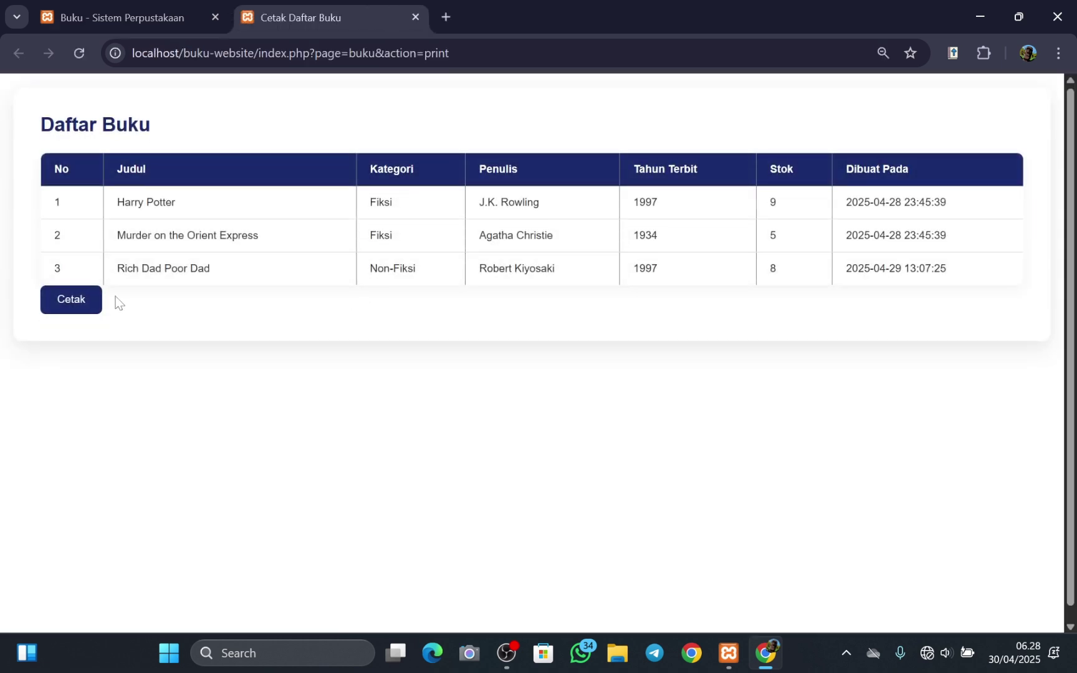
pyautogui.click(84, 299)
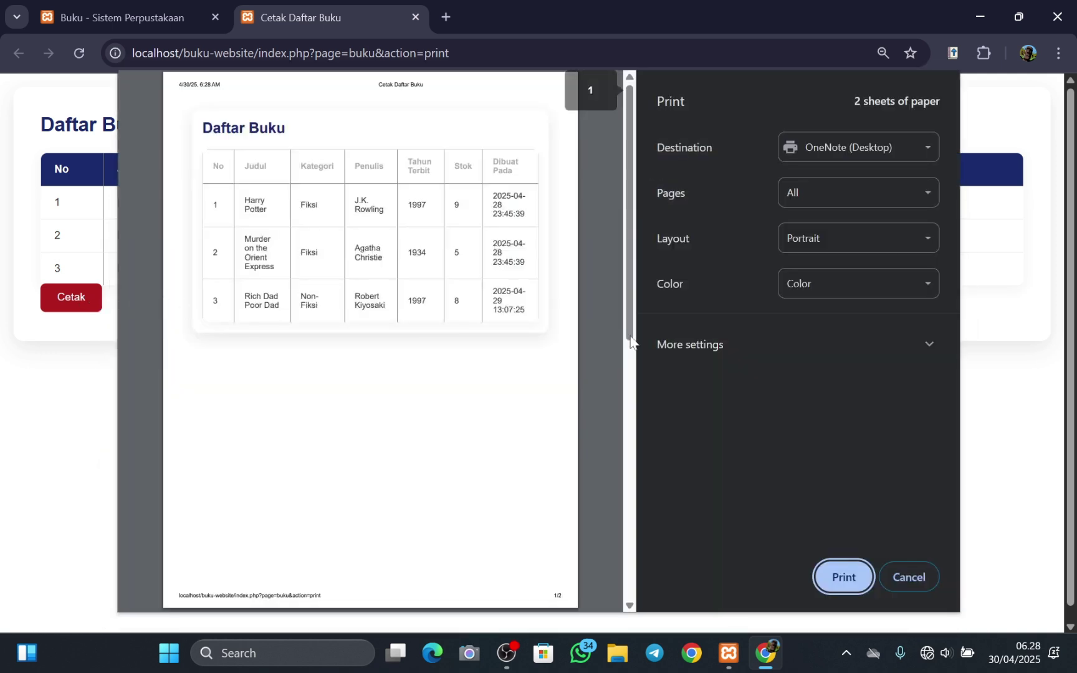
pyautogui.click(845, 579)
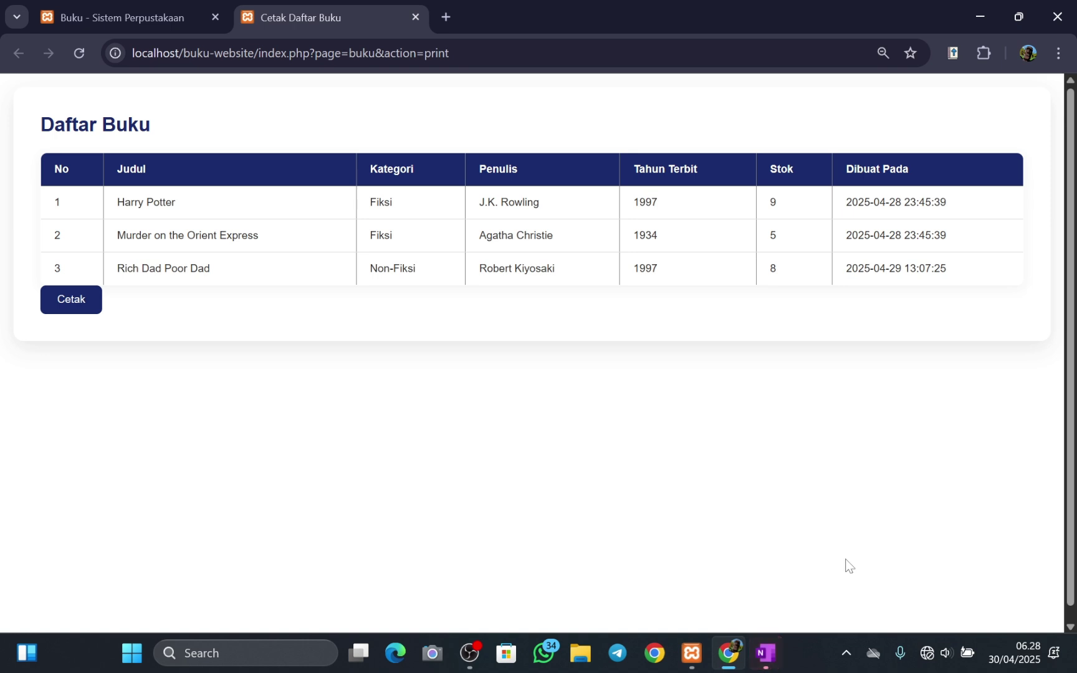
# - Confirm the OneNote location for the printout, then maximize and scroll the new Cetakan page
pyautogui.click(766, 653)
pyautogui.scroll(-2, 666, 447)
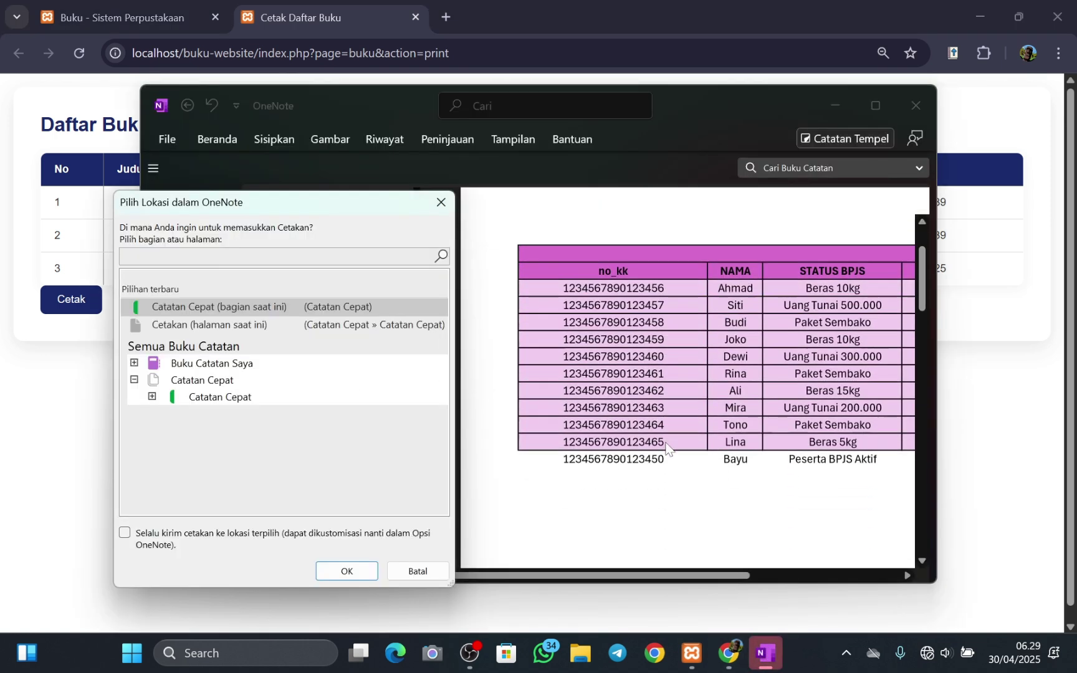
pyautogui.scroll(2, 666, 448)
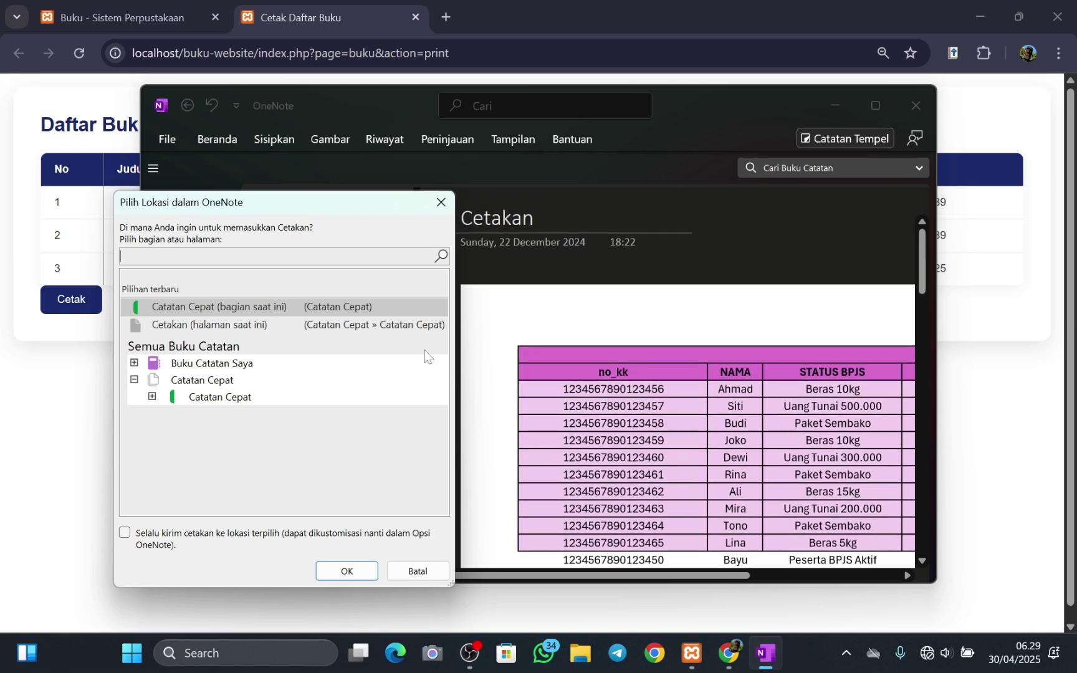
pyautogui.click(348, 571)
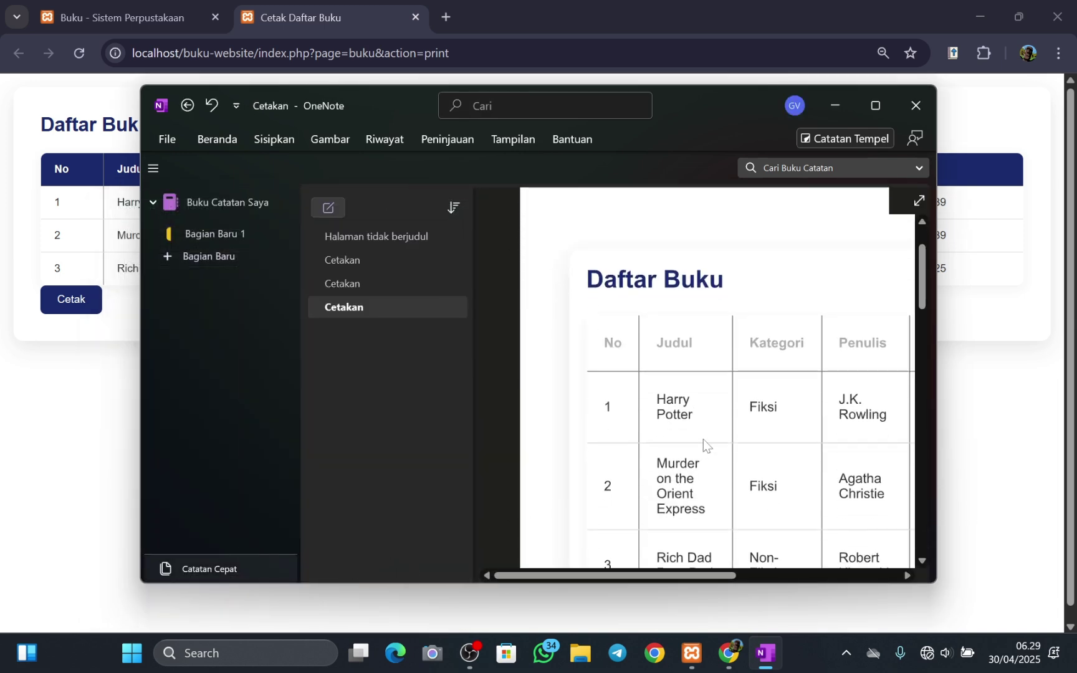
pyautogui.click(876, 106)
pyautogui.scroll(-2, 892, 347)
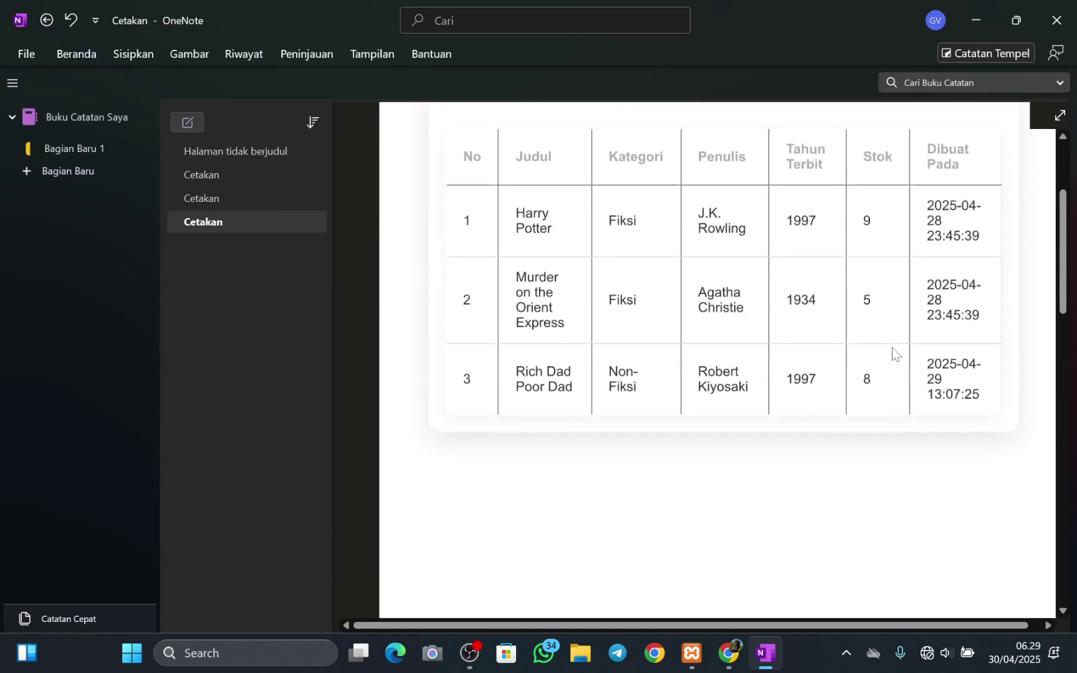
pyautogui.scroll(3, 892, 348)
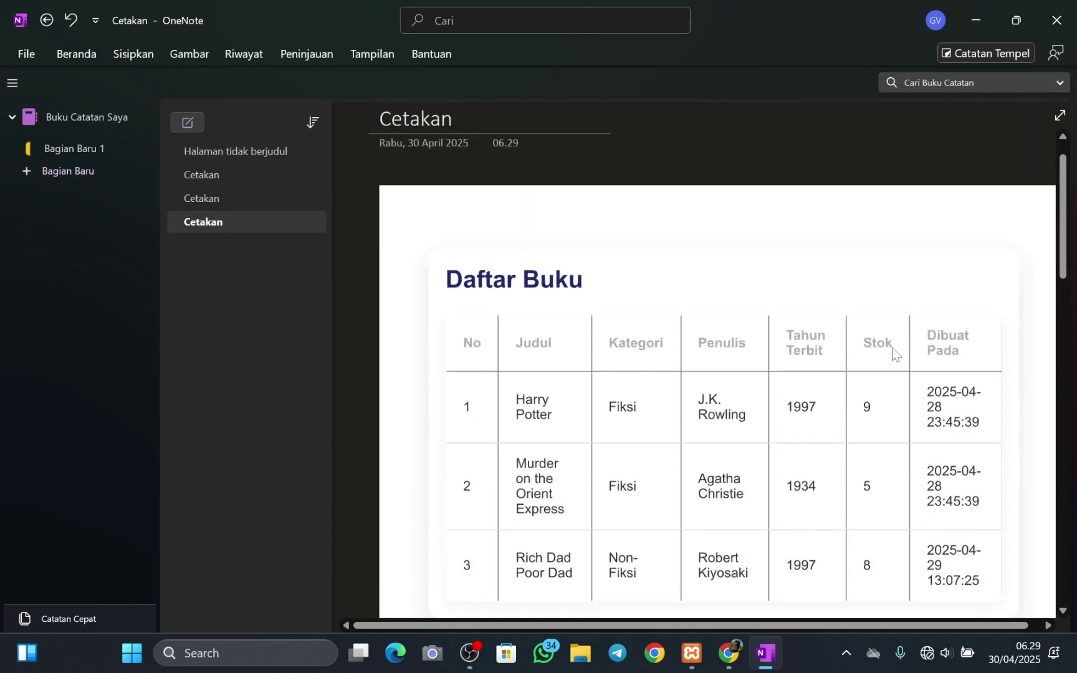
# - Close OneNote and rerun an empty search on the Buku - Sistem Perpustakaan tab
pyautogui.click(1062, 25)
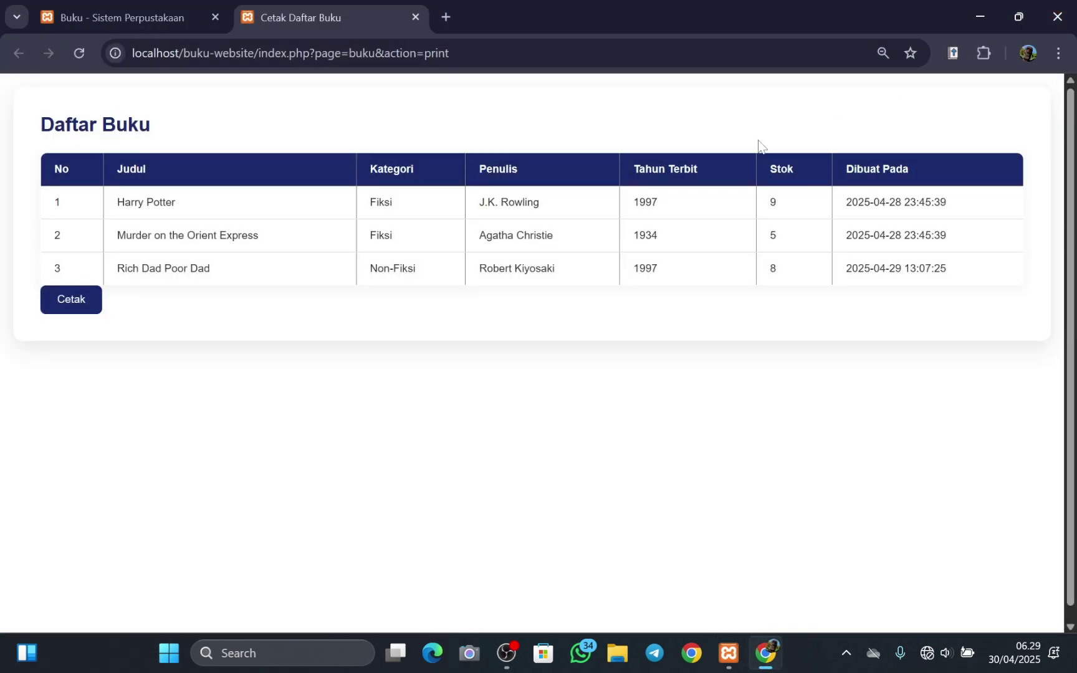
pyautogui.click(166, 17)
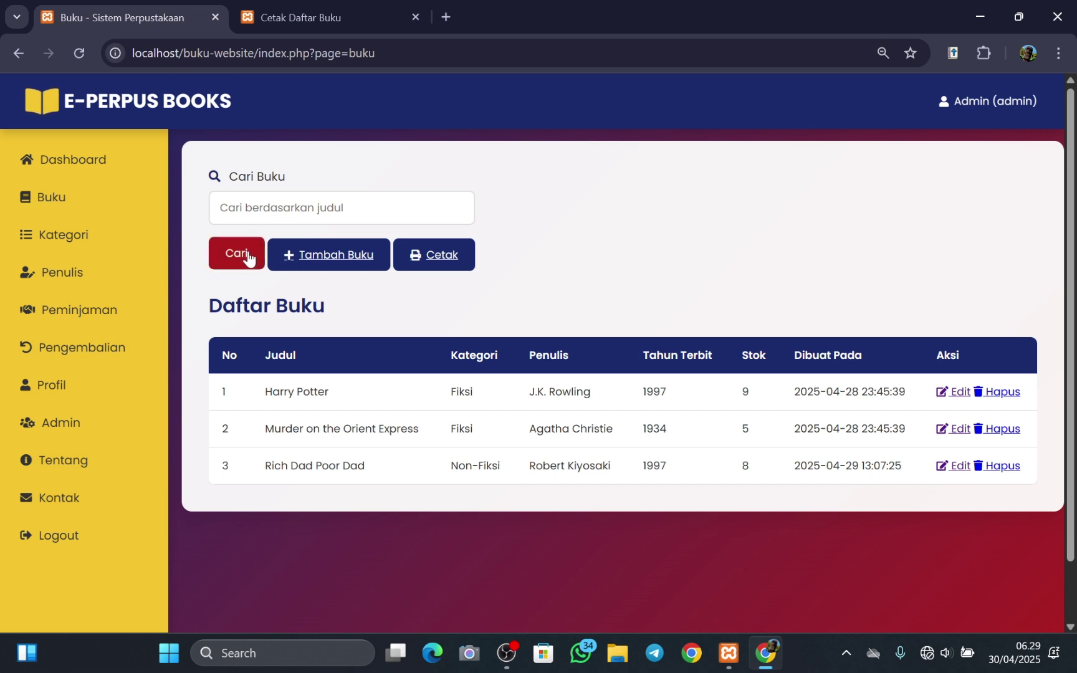
pyautogui.click(247, 256)
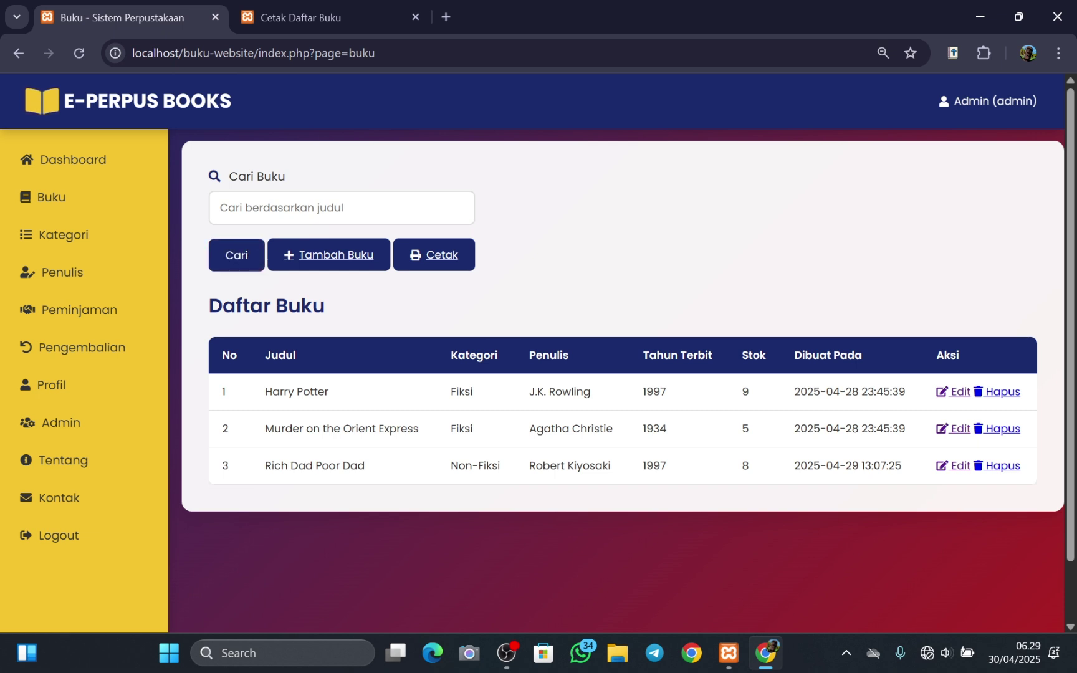
# - Search the book list for 'Rich Dad Poor Dad'
pyautogui.click(341, 208)
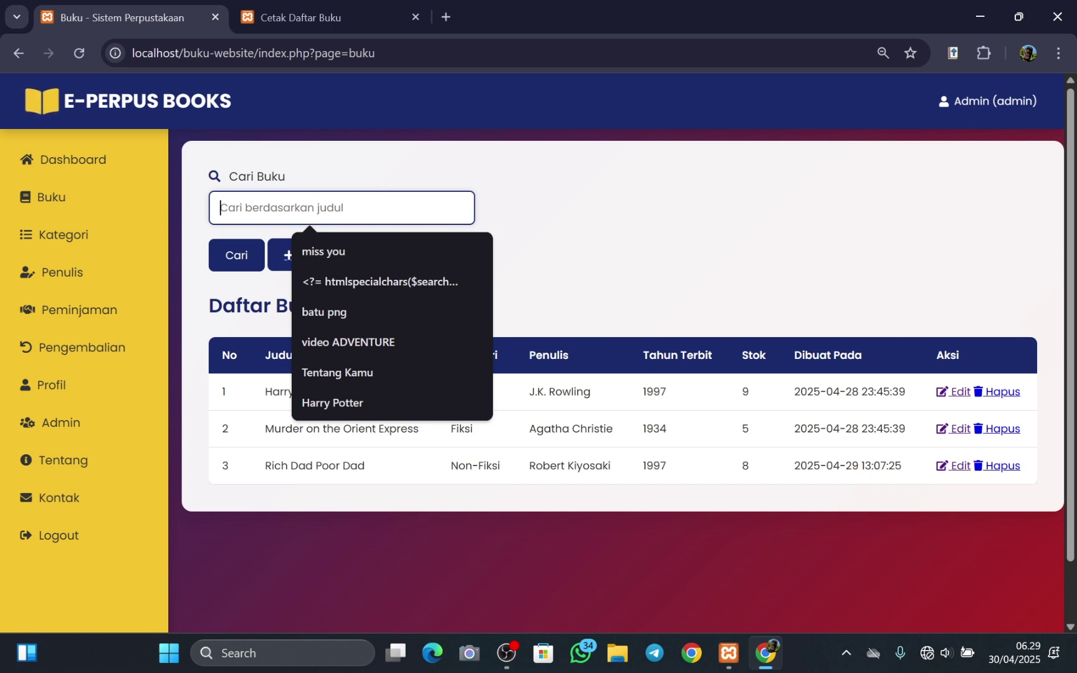
pyautogui.press('capslock')
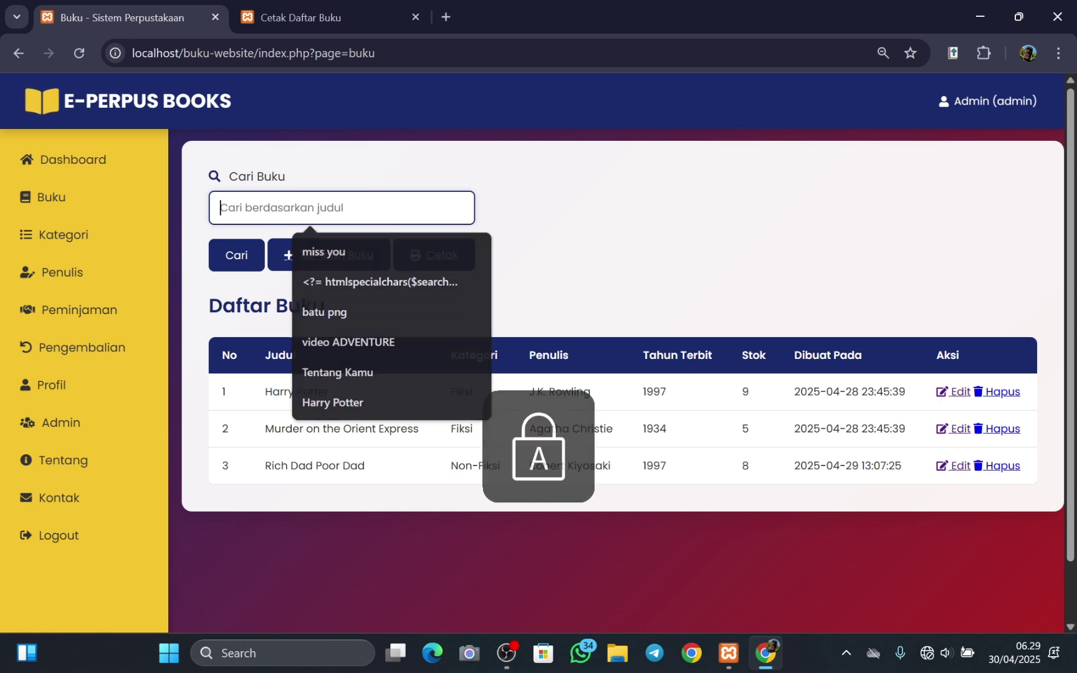
pyautogui.write('R')
pyautogui.press('capslock')
pyautogui.write('ich')
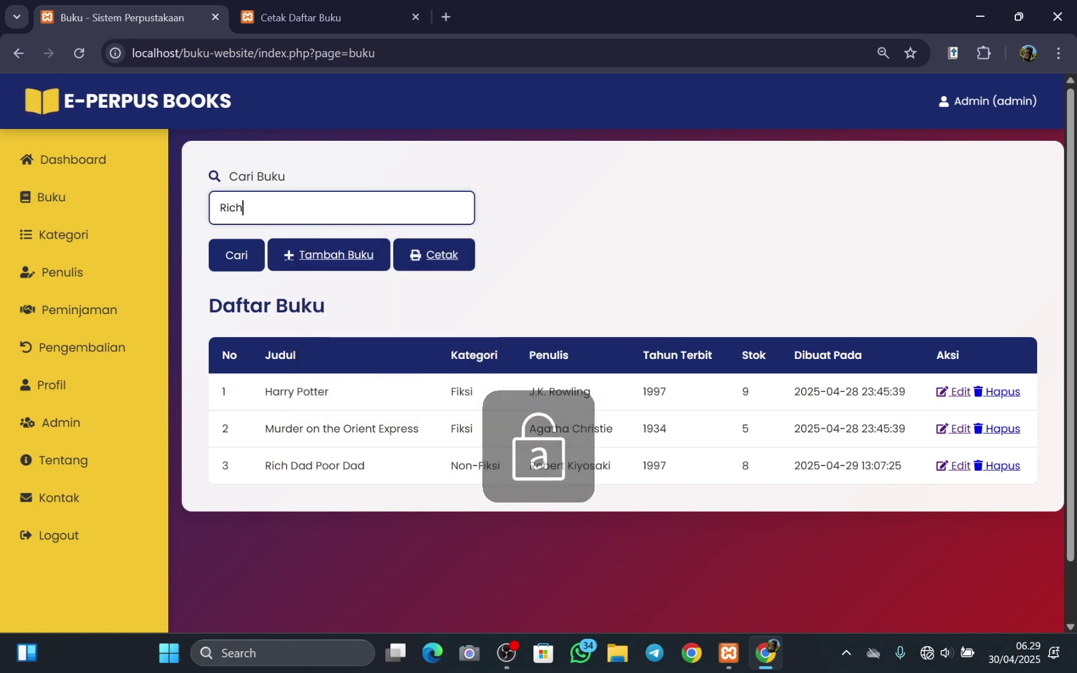
pyautogui.press('capslock')
pyautogui.write('D')
pyautogui.press('capslock')
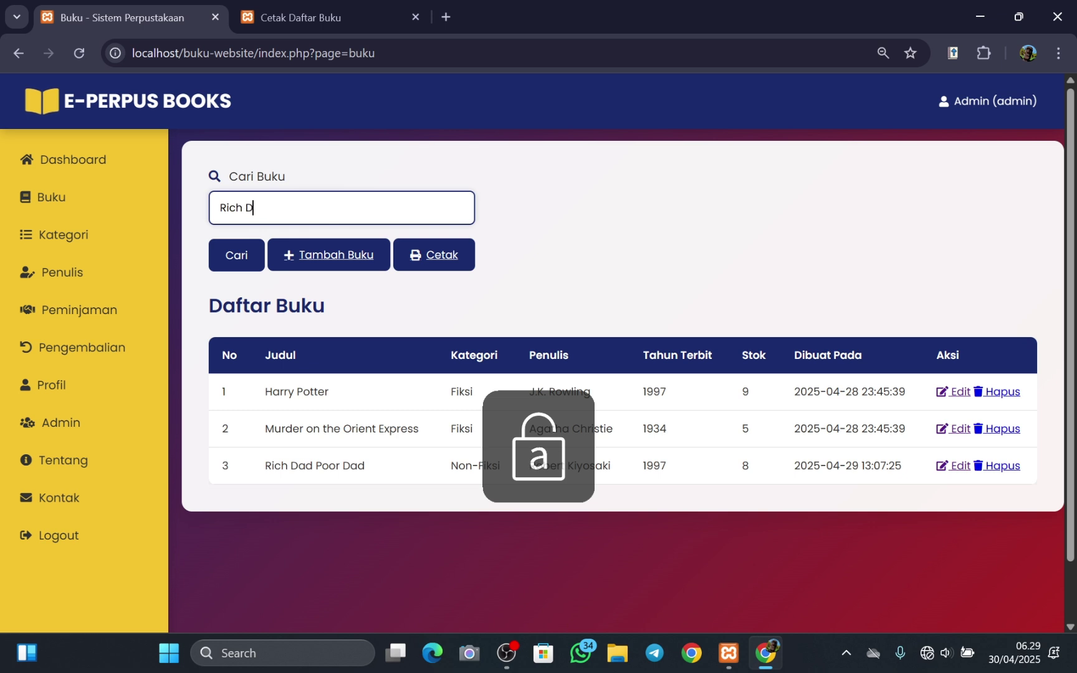
pyautogui.write('ad')
pyautogui.press('capslock')
pyautogui.write('P')
pyautogui.press('capslock')
pyautogui.write('oor')
pyautogui.press('capslock')
pyautogui.write('D')
pyautogui.press('capslock')
pyautogui.write('ad')
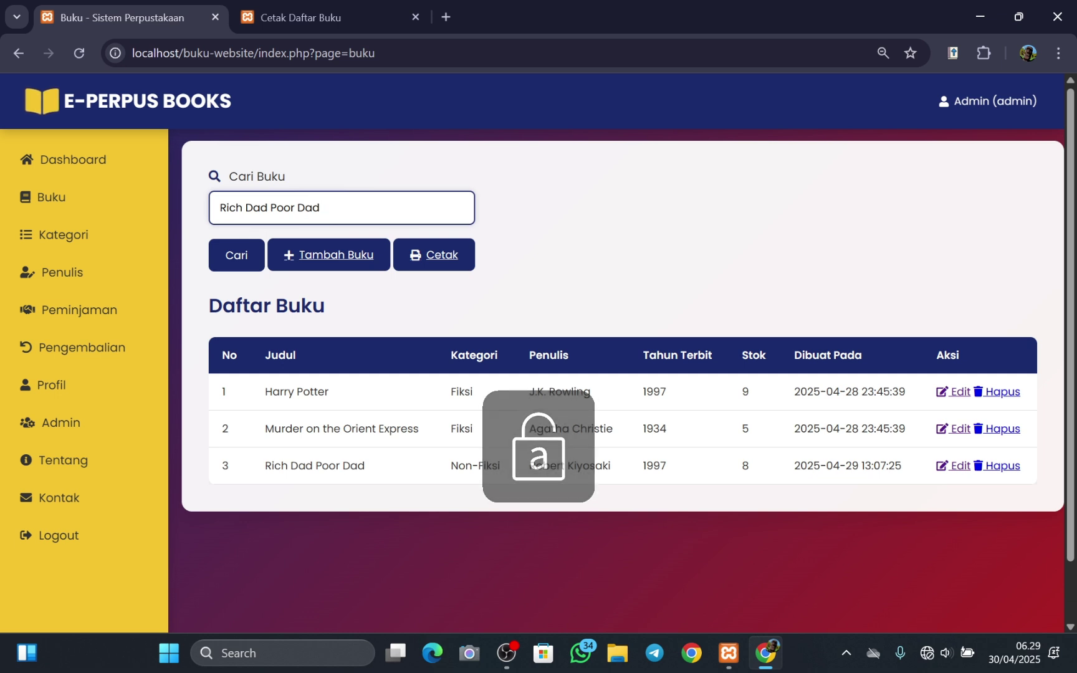
pyautogui.click(241, 258)
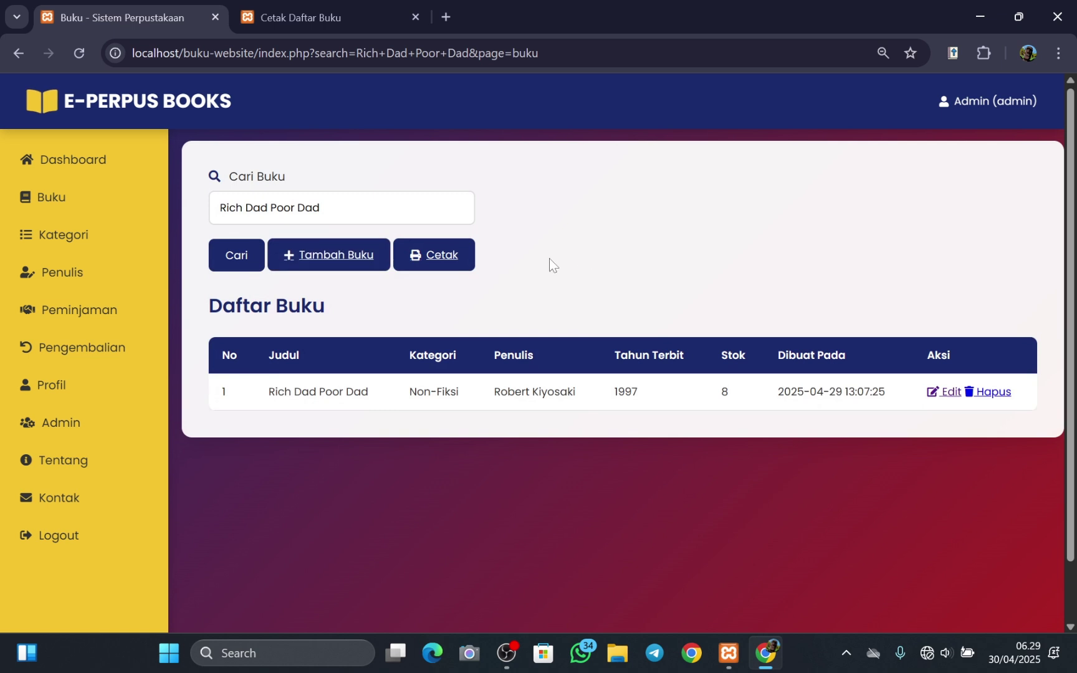
# - Glance at the print tab, clear the search text and list all books again
pyautogui.click(319, 208)
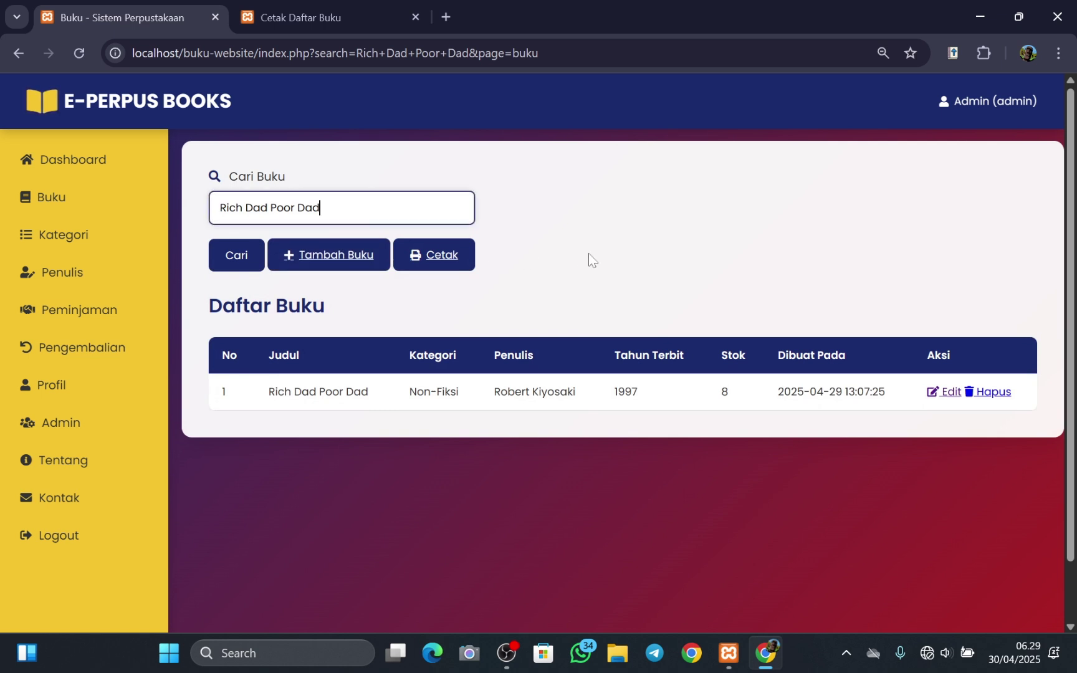
pyautogui.click(299, 13)
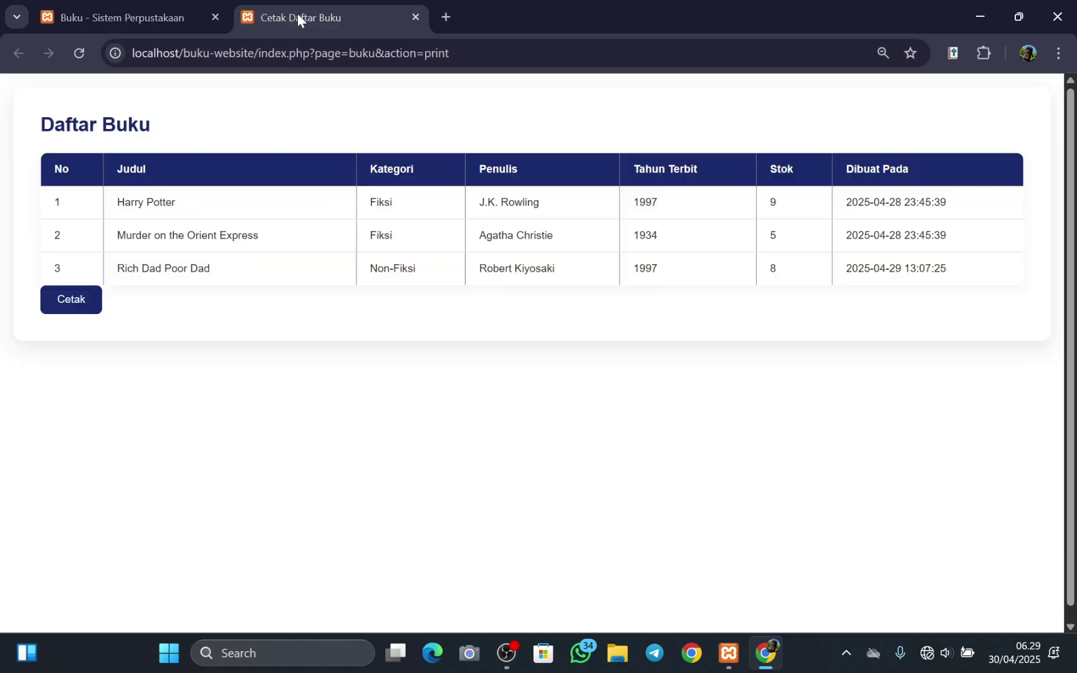
pyautogui.click(174, 18)
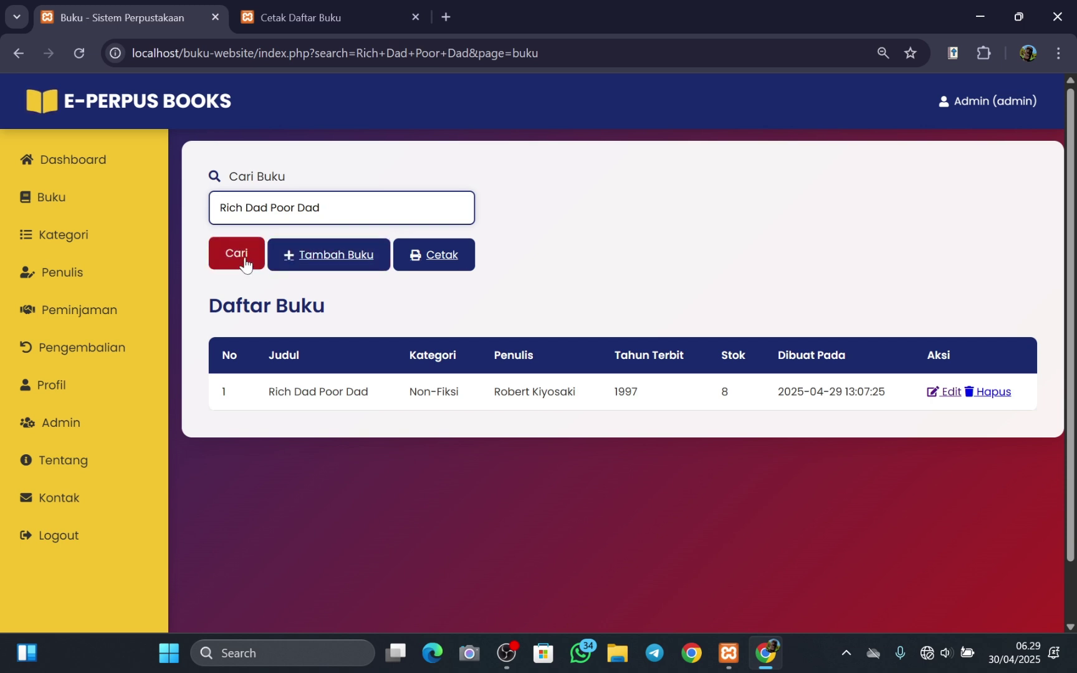
pyautogui.press('BackSpace')
pyautogui.press('BackSpace')
pyautogui.press('BackSpace')
pyautogui.press('BackSpace')
pyautogui.press('BackSpace')
pyautogui.press('BackSpace')
pyautogui.press('BackSpace')
pyautogui.press('BackSpace')
pyautogui.press('BackSpace')
pyautogui.press('BackSpace')
pyautogui.press('BackSpace')
pyautogui.press('BackSpace')
pyautogui.press('BackSpace')
pyautogui.press('BackSpace')
pyautogui.press('BackSpace')
pyautogui.press('BackSpace')
pyautogui.press('BackSpace')
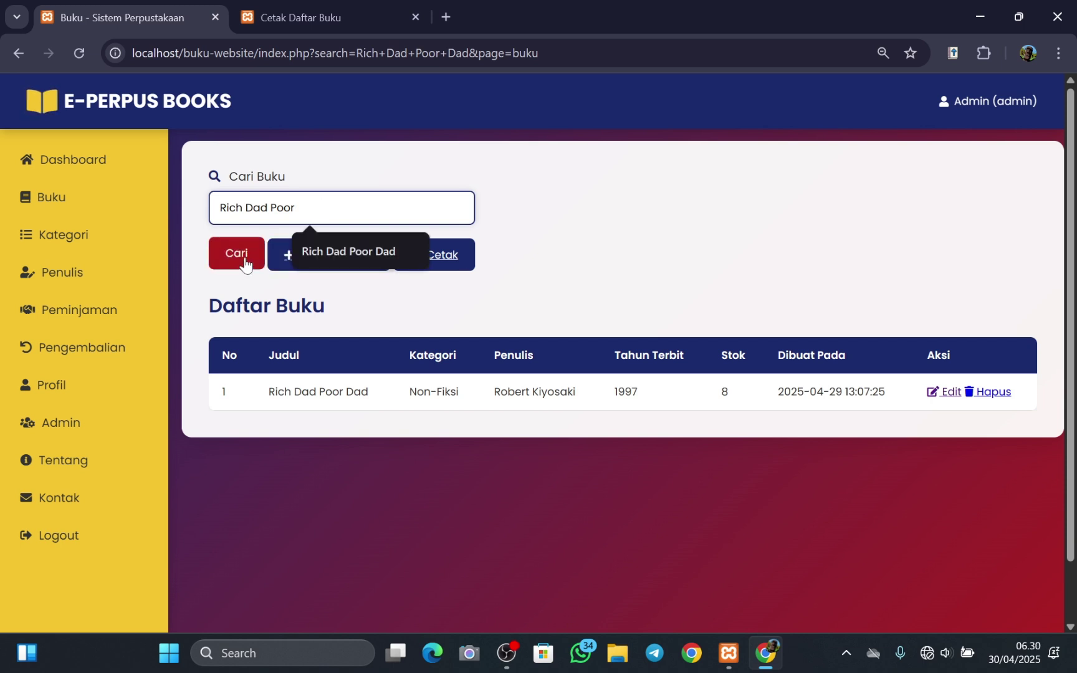
pyautogui.click(245, 264)
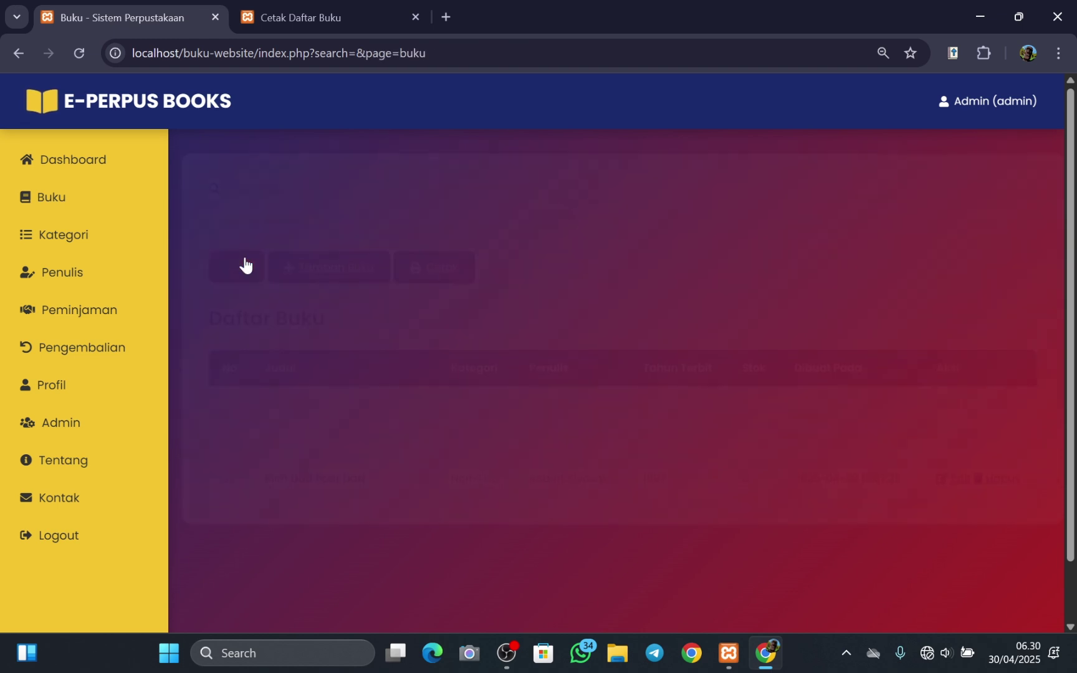
# - Retype 'Rich Dad Poor Dad' in Cari Buku and search again
pyautogui.press('Down')
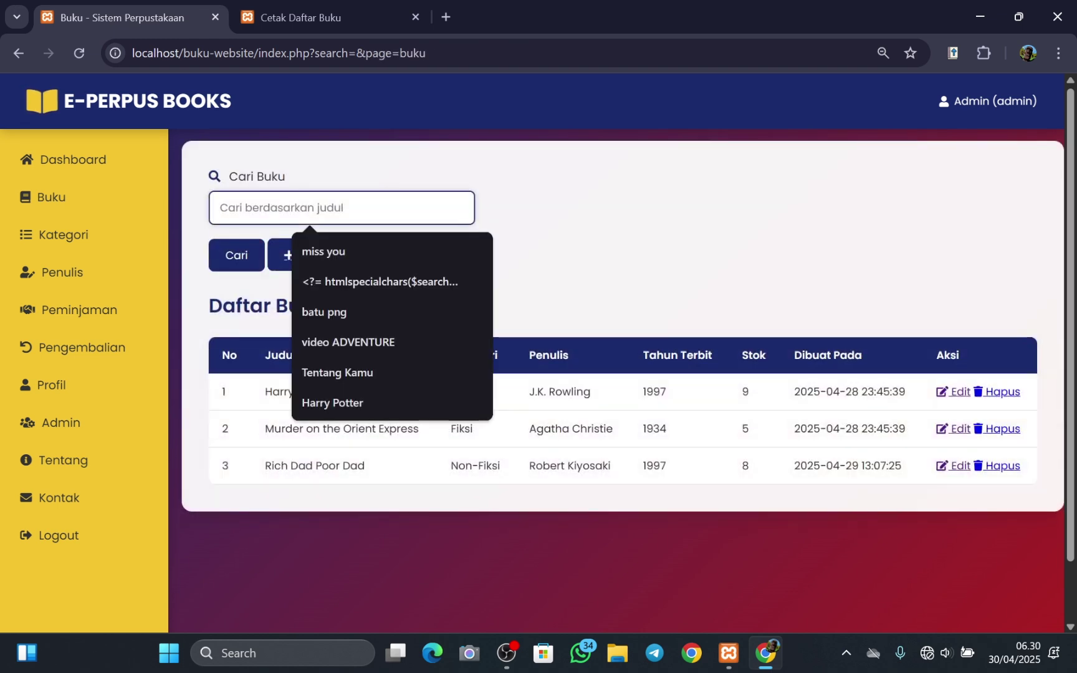
pyautogui.press('capslock')
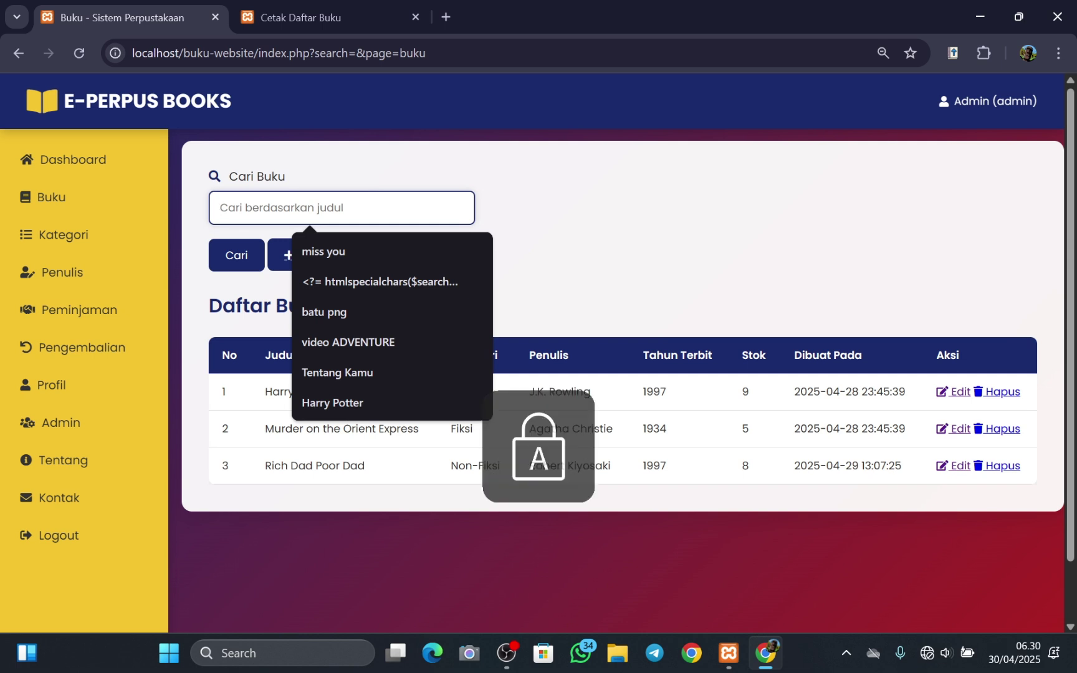
pyautogui.write('R')
pyautogui.press('capslock')
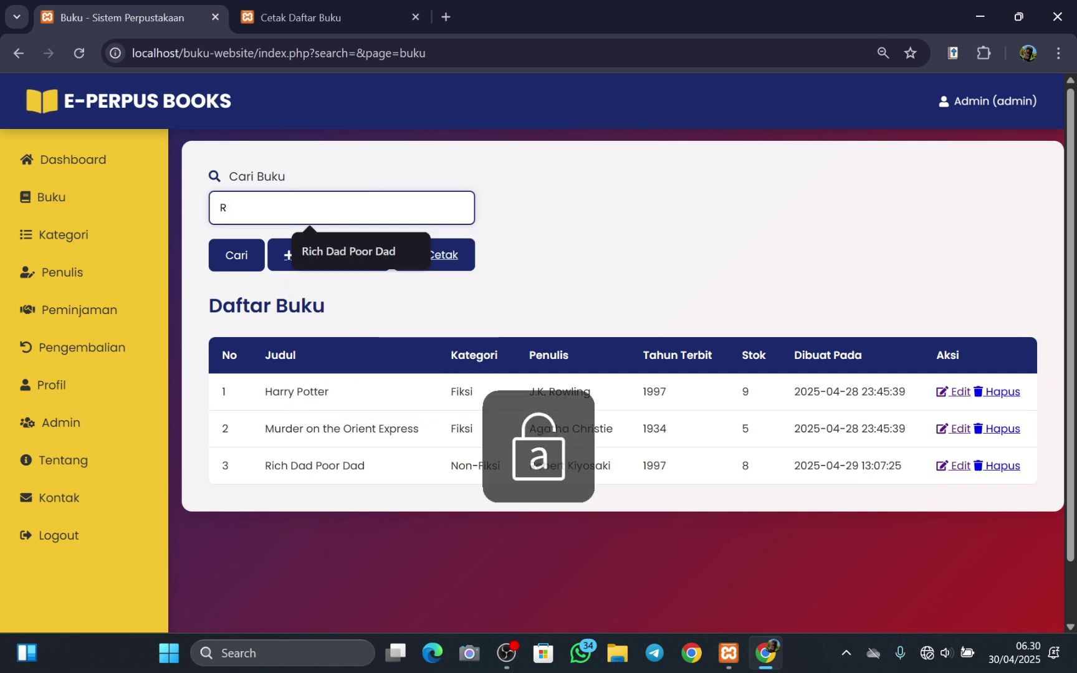
pyautogui.write('ich')
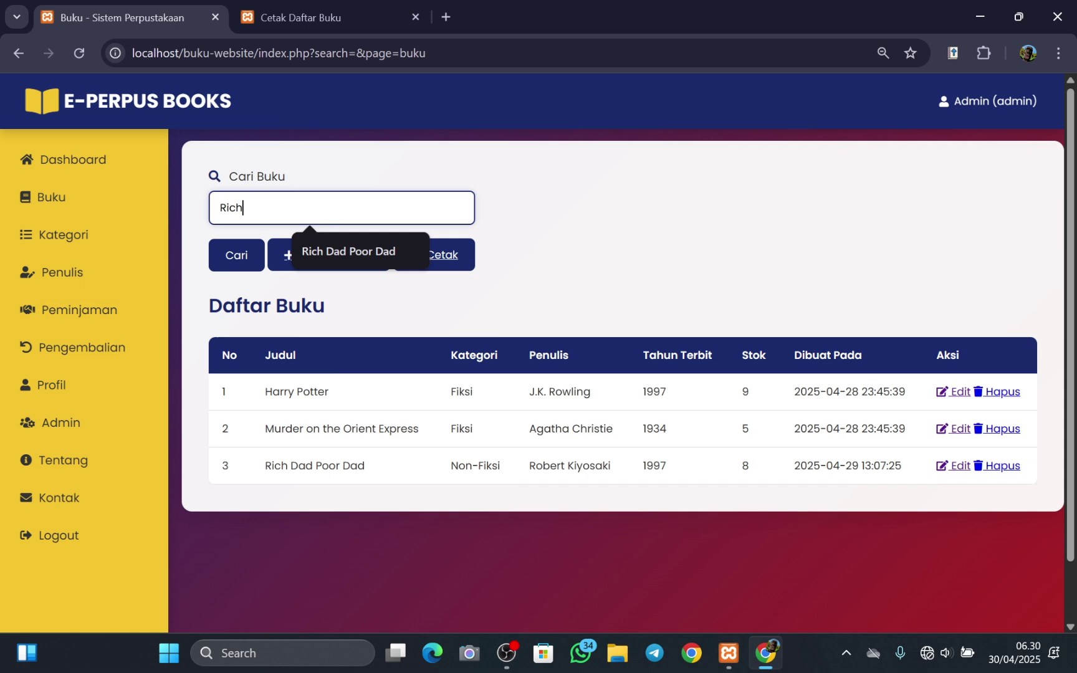
pyautogui.press('capslock')
pyautogui.write('D')
pyautogui.press('capslock')
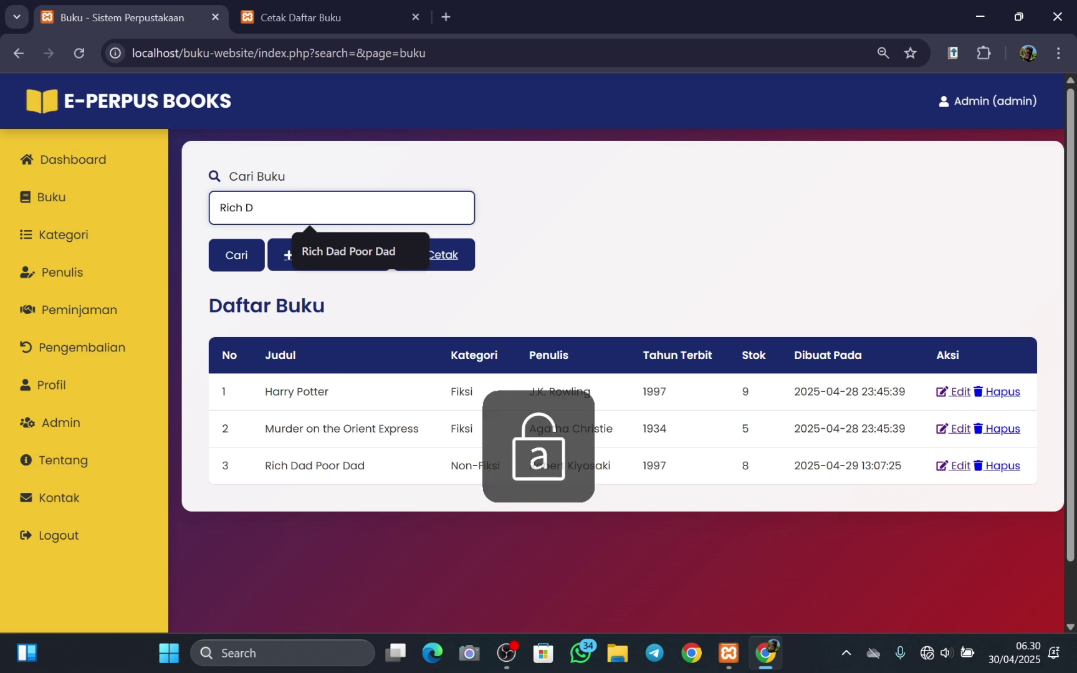
pyautogui.write('ad')
pyautogui.press('capslock')
pyautogui.write('P')
pyautogui.press('capslock')
pyautogui.write('oor')
pyautogui.press('capslock')
pyautogui.write('D')
pyautogui.press('capslock')
pyautogui.write('ad')
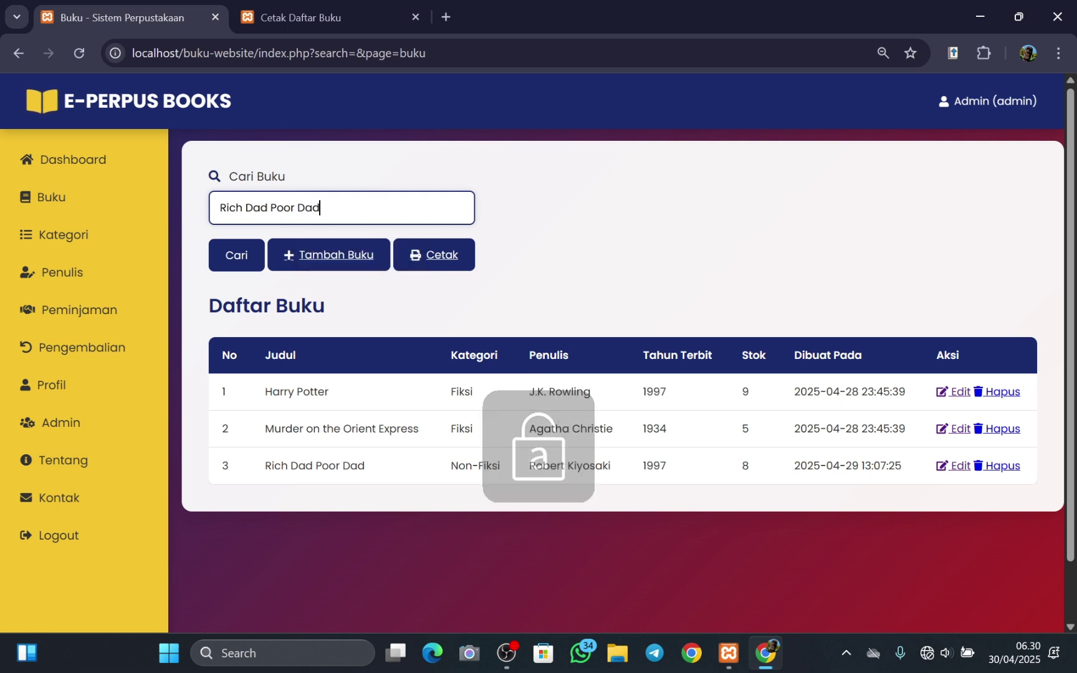
pyautogui.click(240, 261)
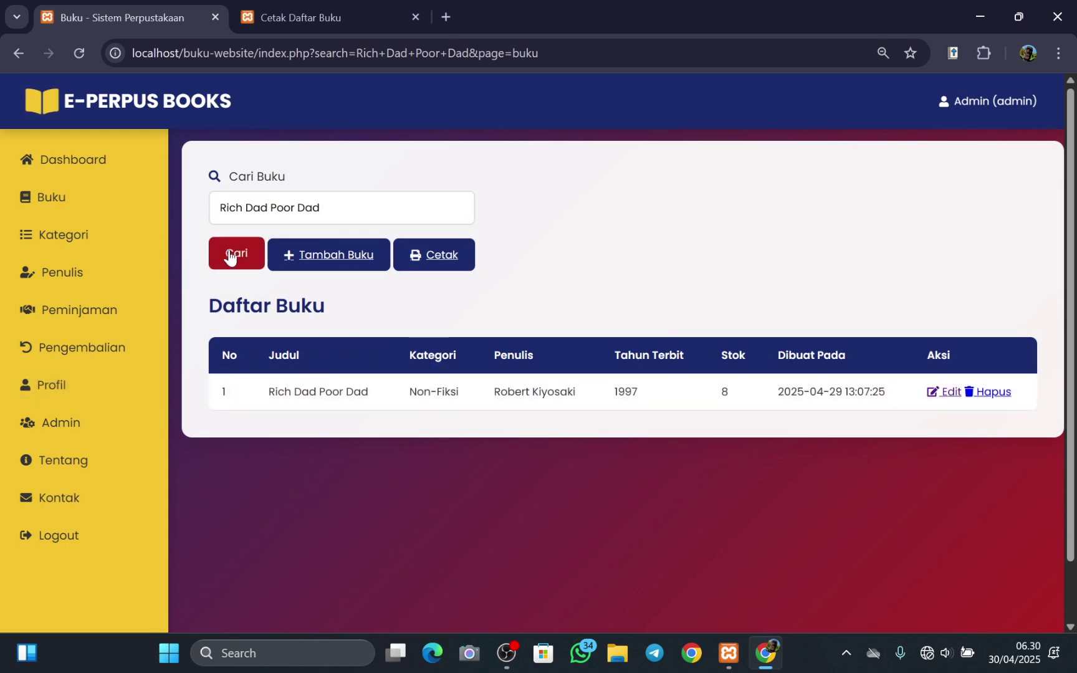
# - Open the category list and highlight the Fiksi and Non-Fiksi names
pyautogui.click(92, 241)
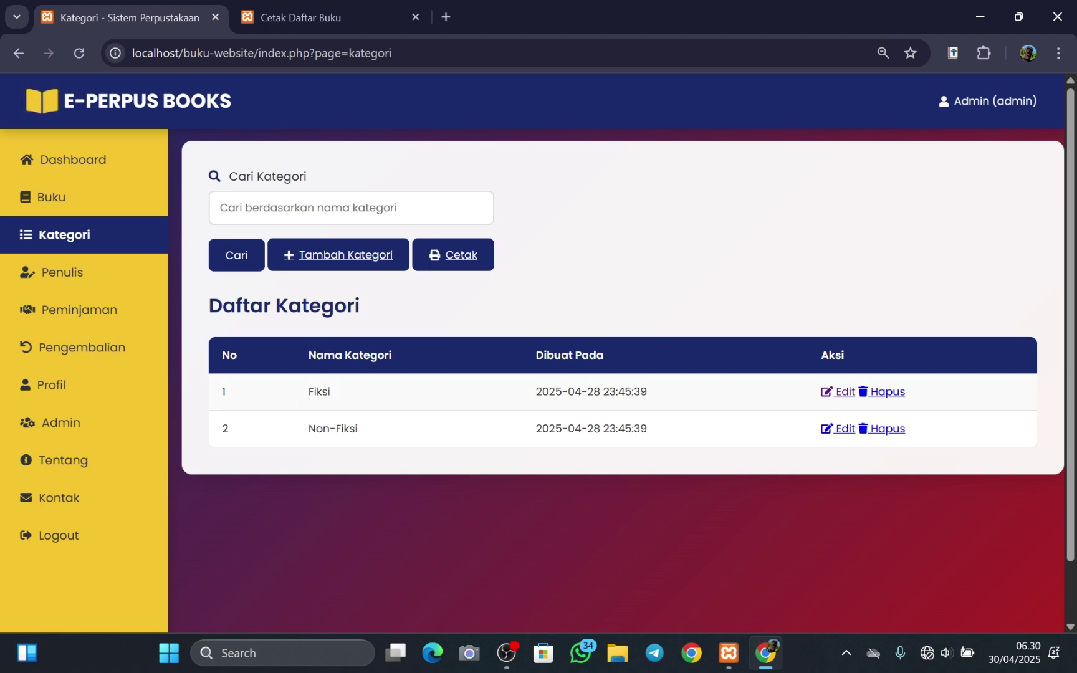
pyautogui.moveTo(308, 391); pyautogui.dragTo(359, 428)
pyautogui.click(393, 432)
pyautogui.click(337, 408)
# - Open the new-book form from the book list and view the Kategori choices
pyautogui.click(106, 211)
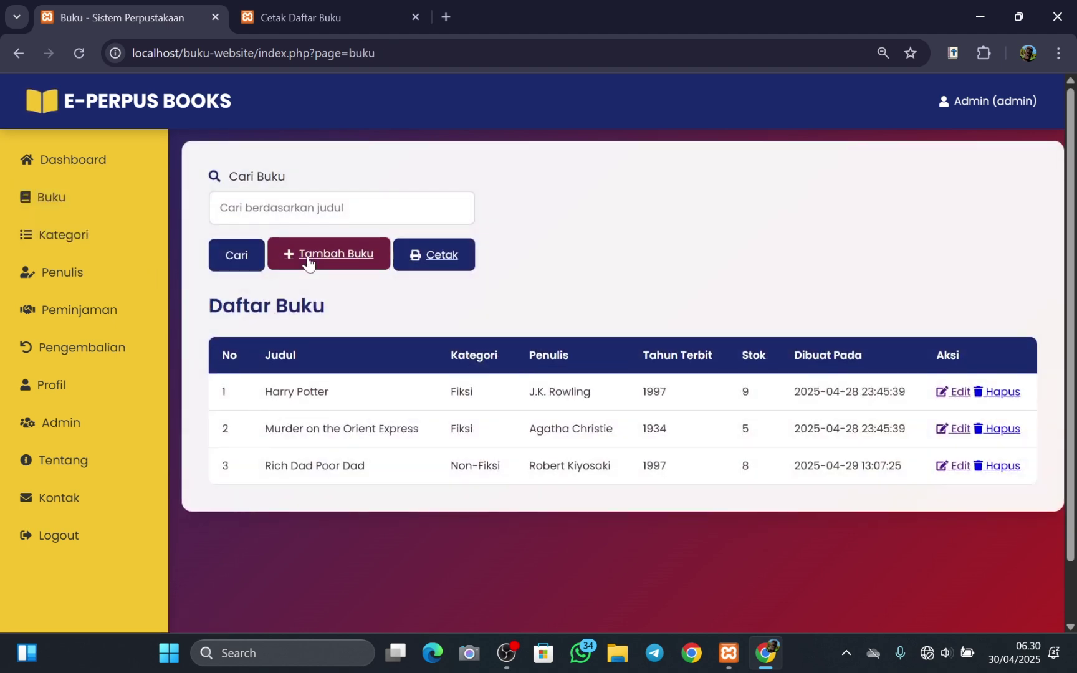
pyautogui.click(308, 260)
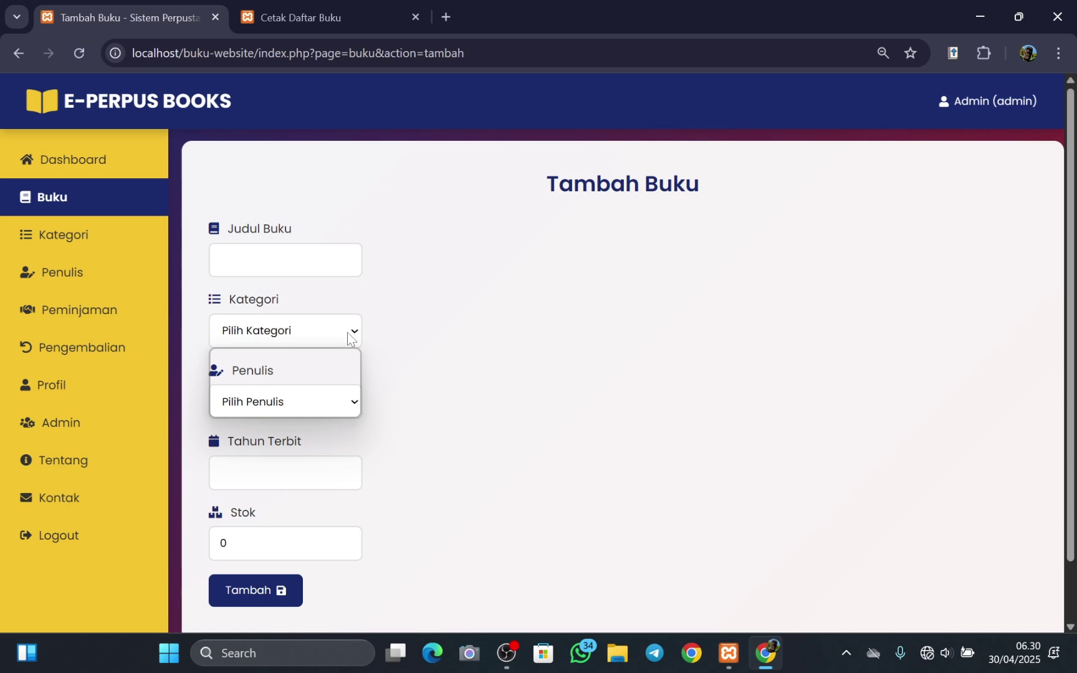
pyautogui.click(348, 333)
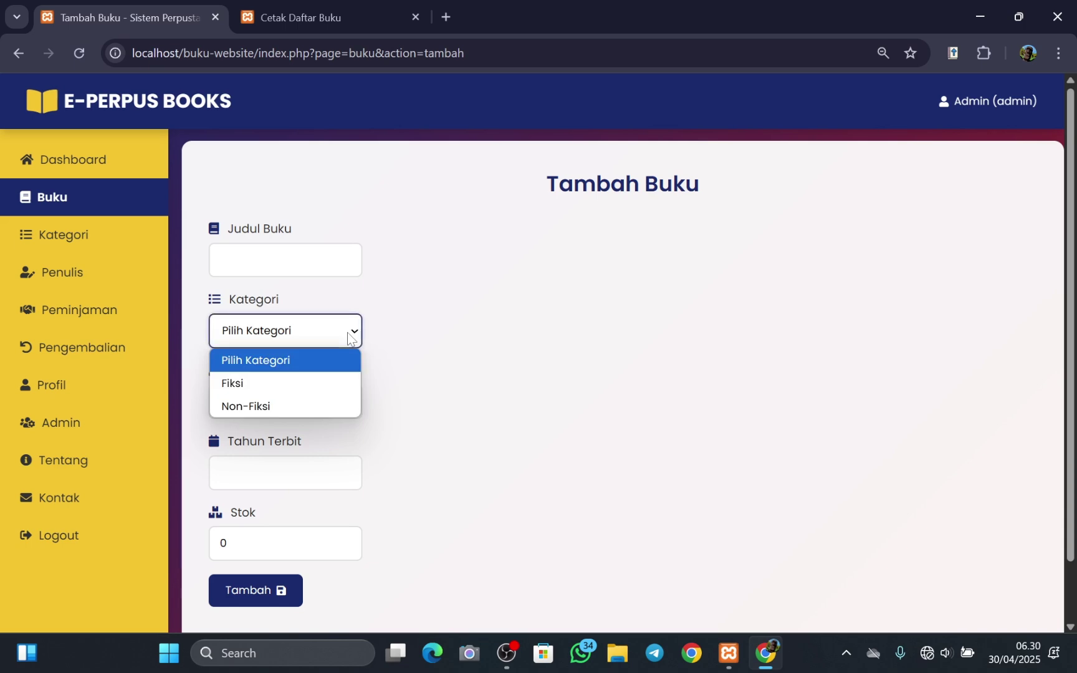
pyautogui.click(332, 328)
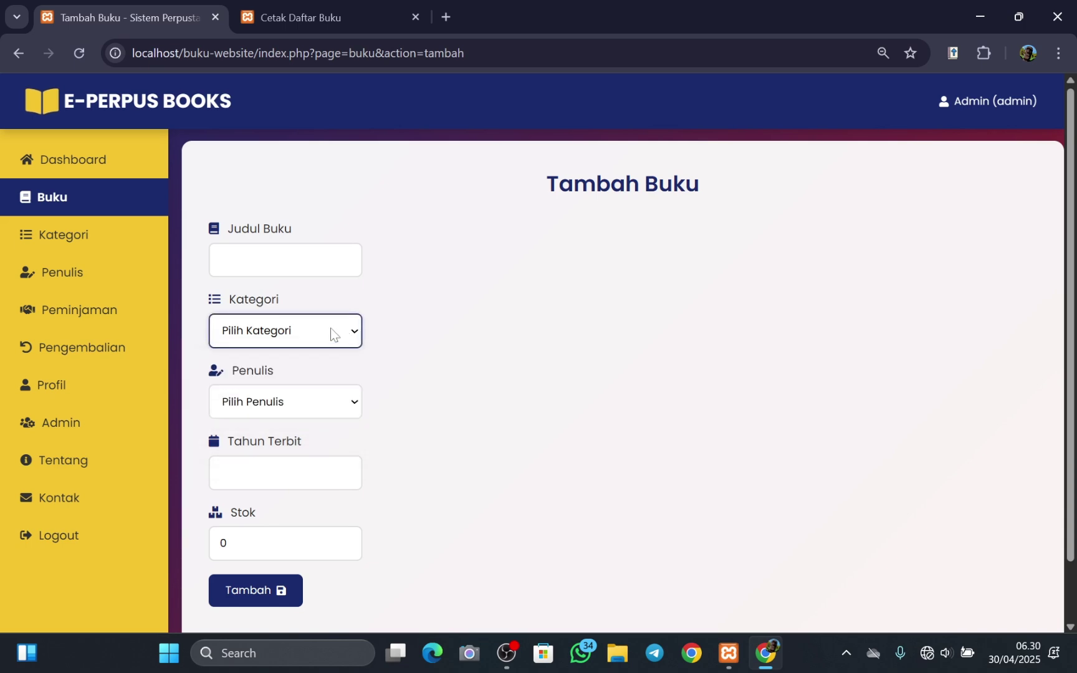
# - Browse the author list, open J.K. Rowling's edit form, then go to Peminjaman
pyautogui.click(76, 276)
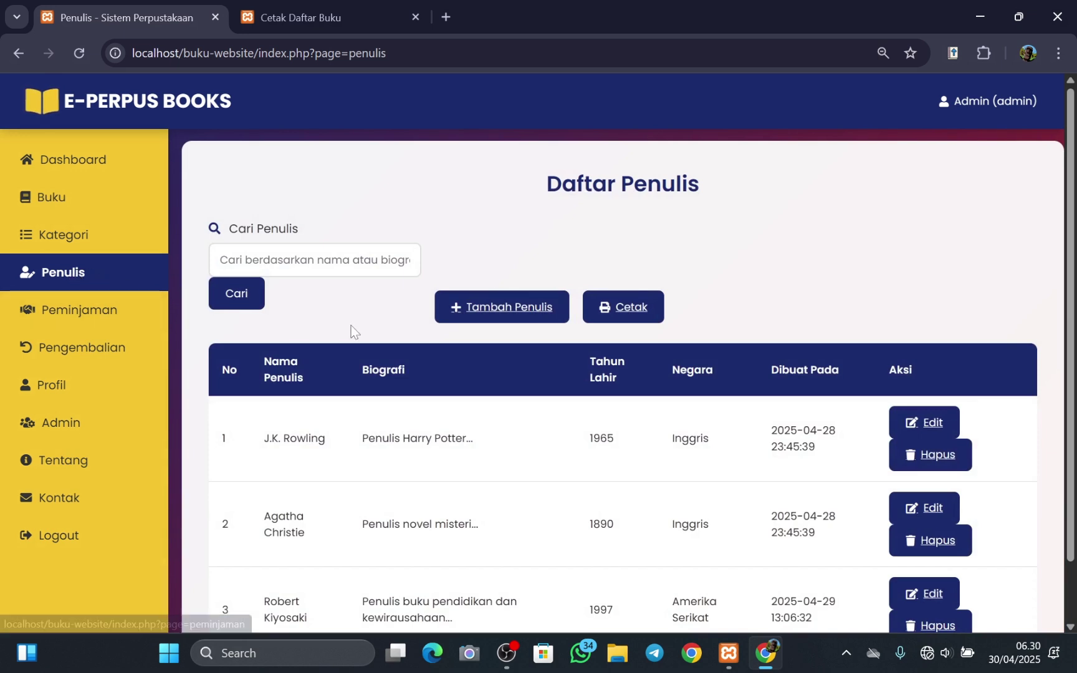
pyautogui.scroll(-1, 352, 325)
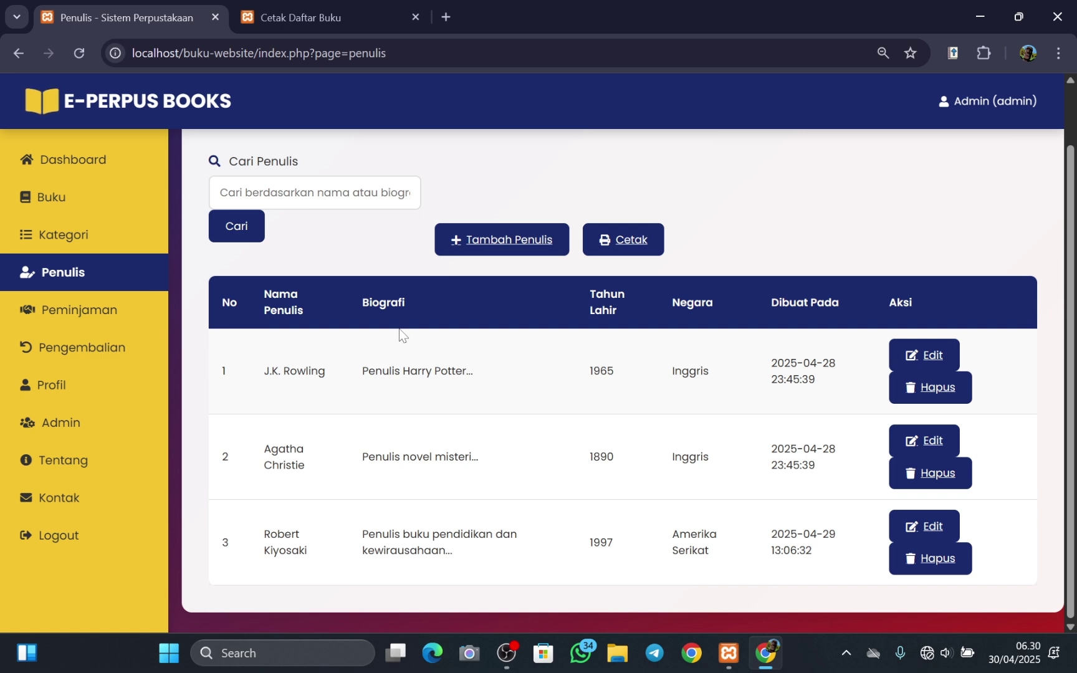
pyautogui.scroll(1, 399, 328)
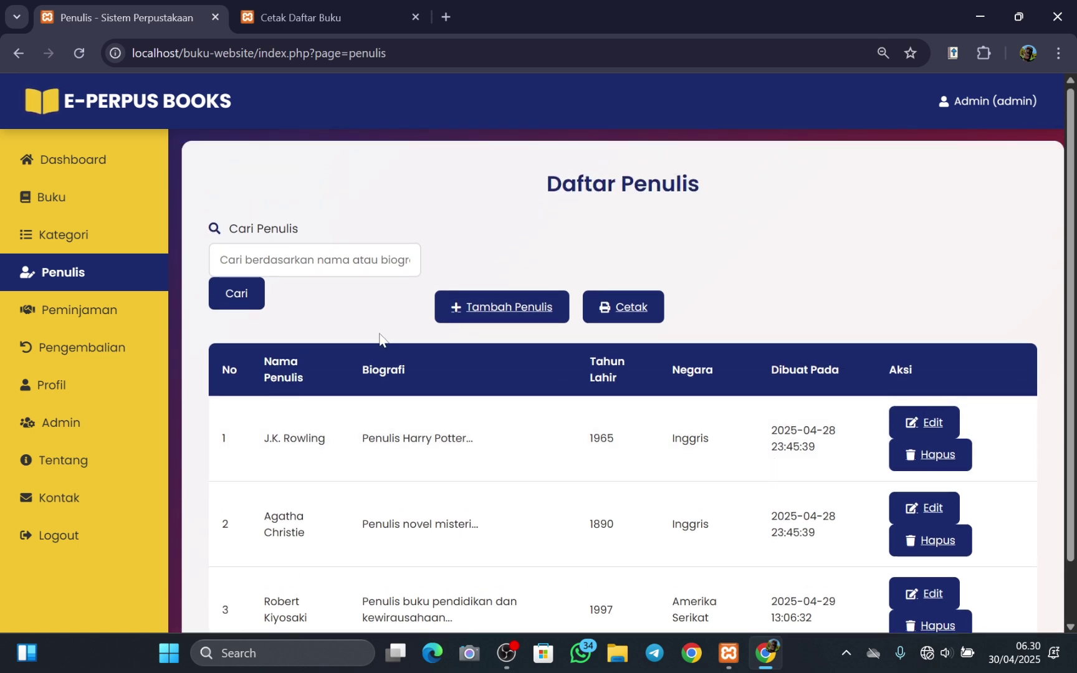
pyautogui.scroll(-1, 392, 393)
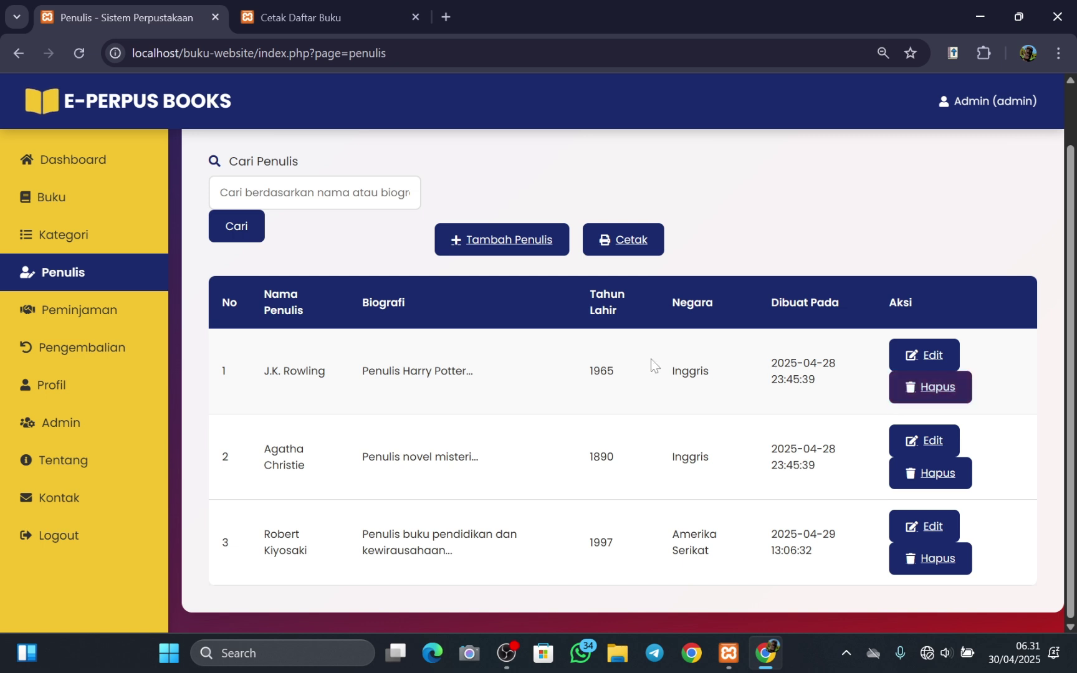
pyautogui.click(919, 354)
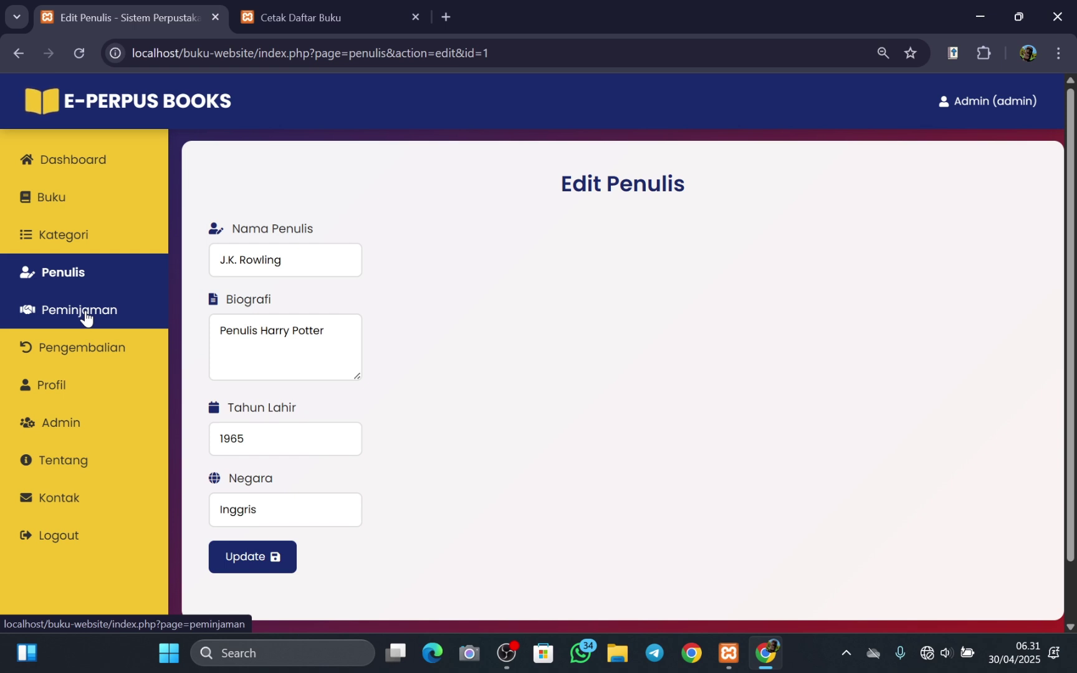
pyautogui.click(86, 317)
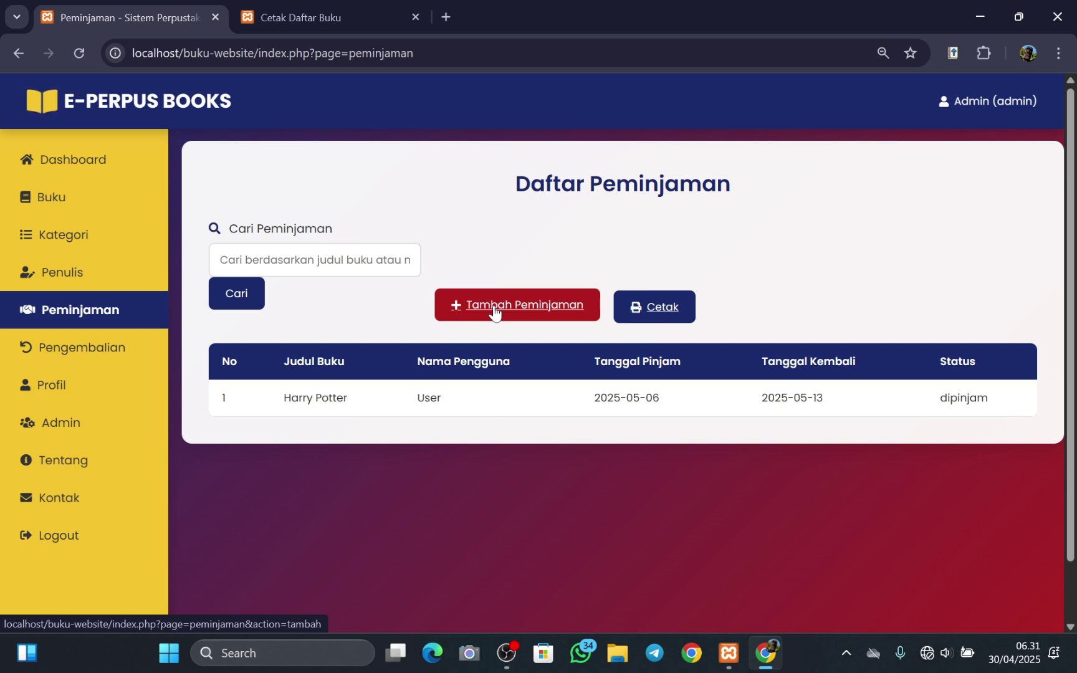
# - Add a loan of Rich Dad Poor Dad to User dated 2025-05-07, then highlight both loans' statuses
pyautogui.click(494, 309)
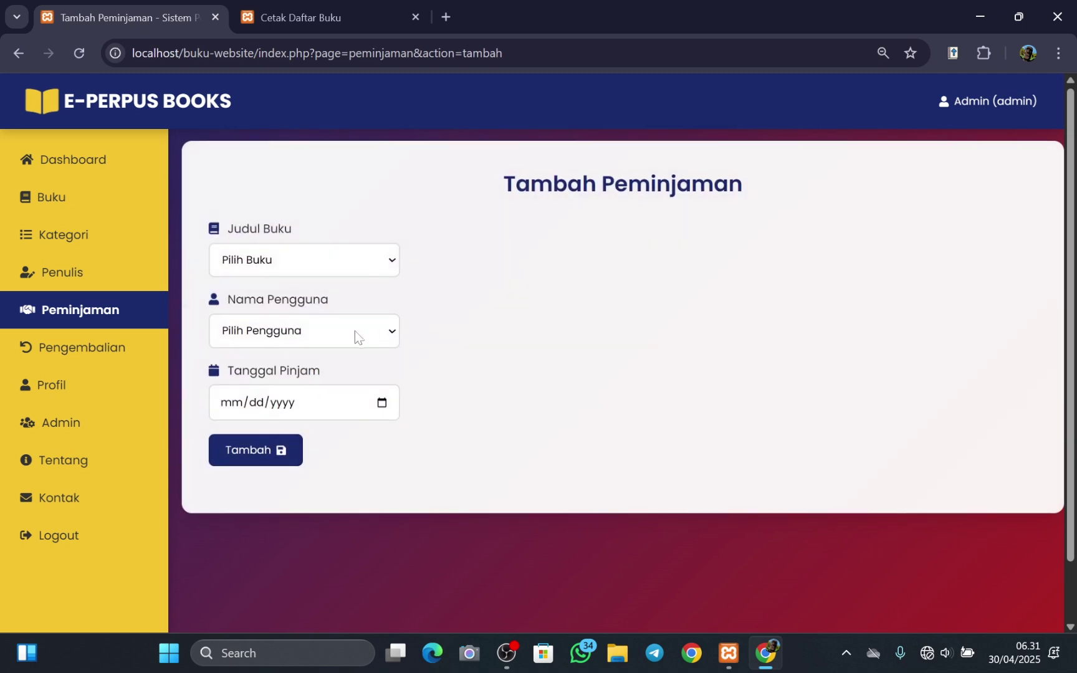
pyautogui.click(392, 264)
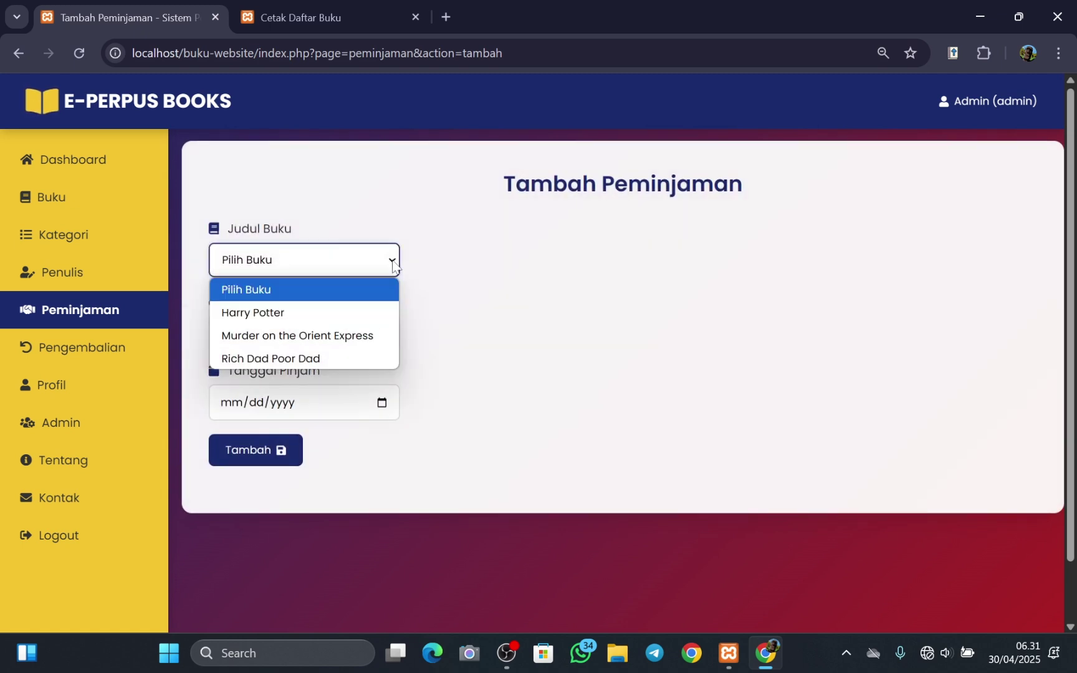
pyautogui.click(294, 358)
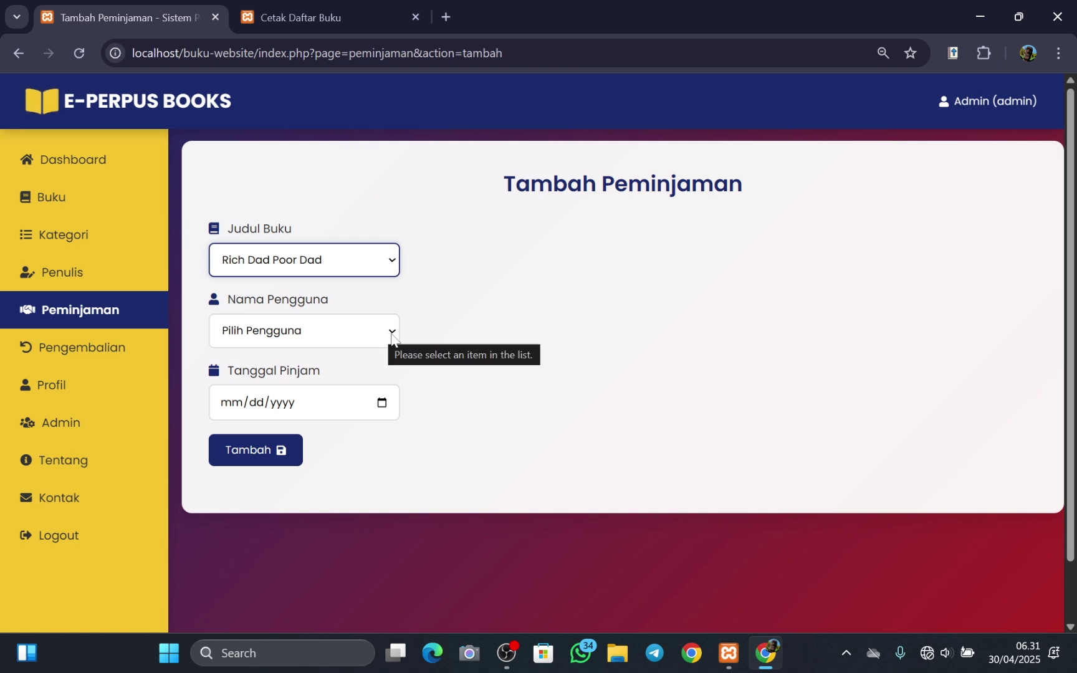
pyautogui.click(392, 339)
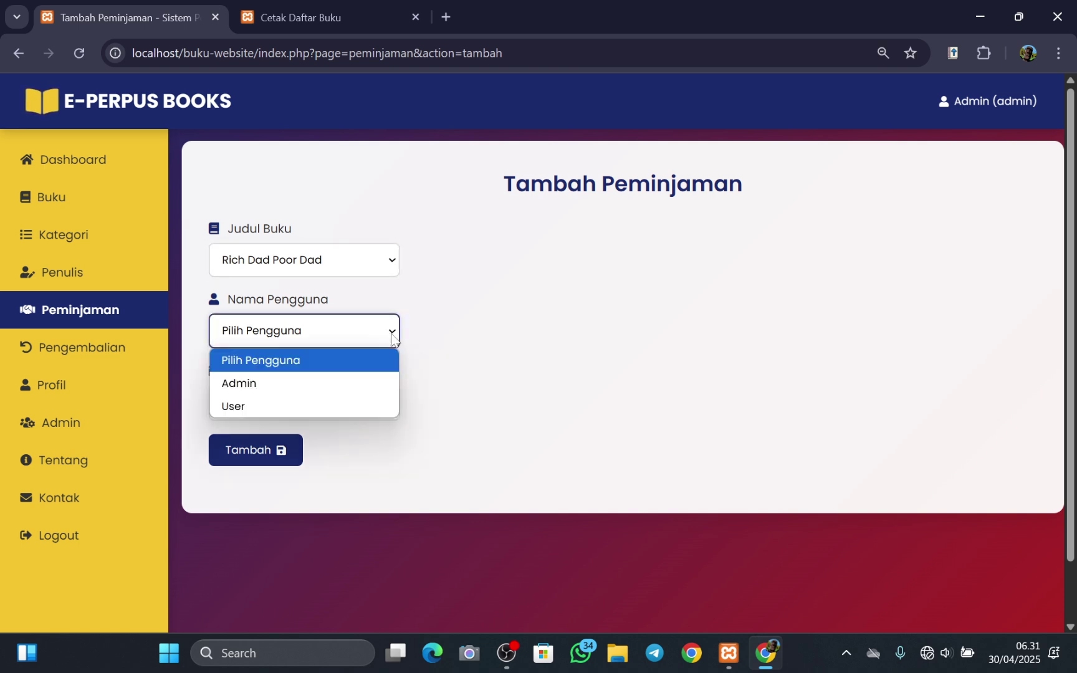
pyautogui.click(320, 405)
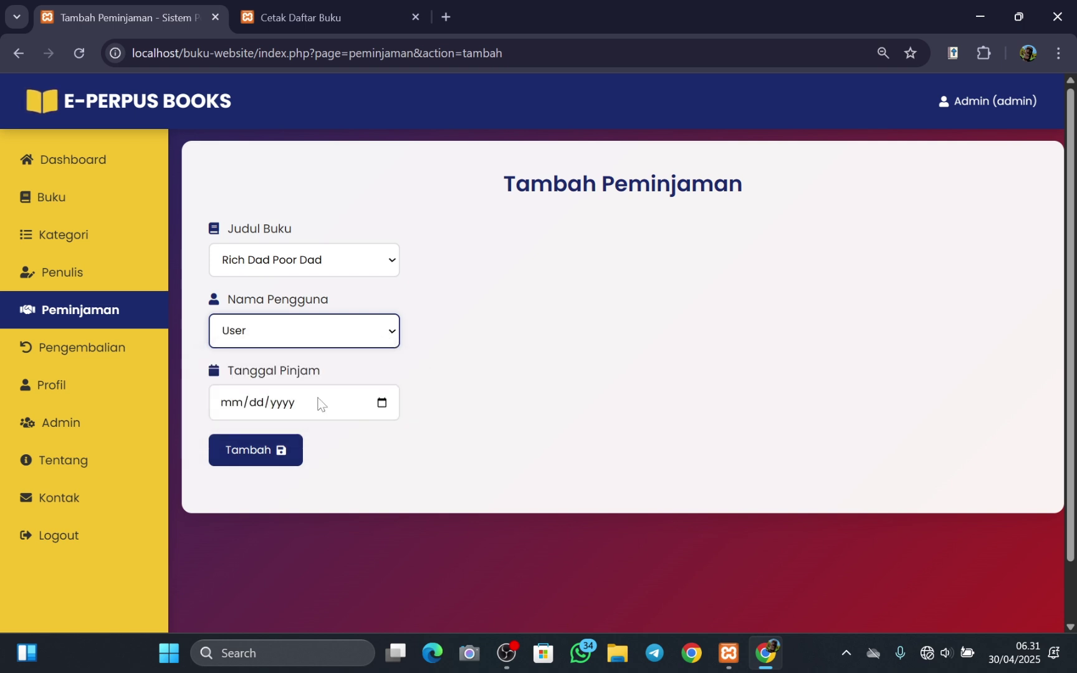
pyautogui.click(382, 404)
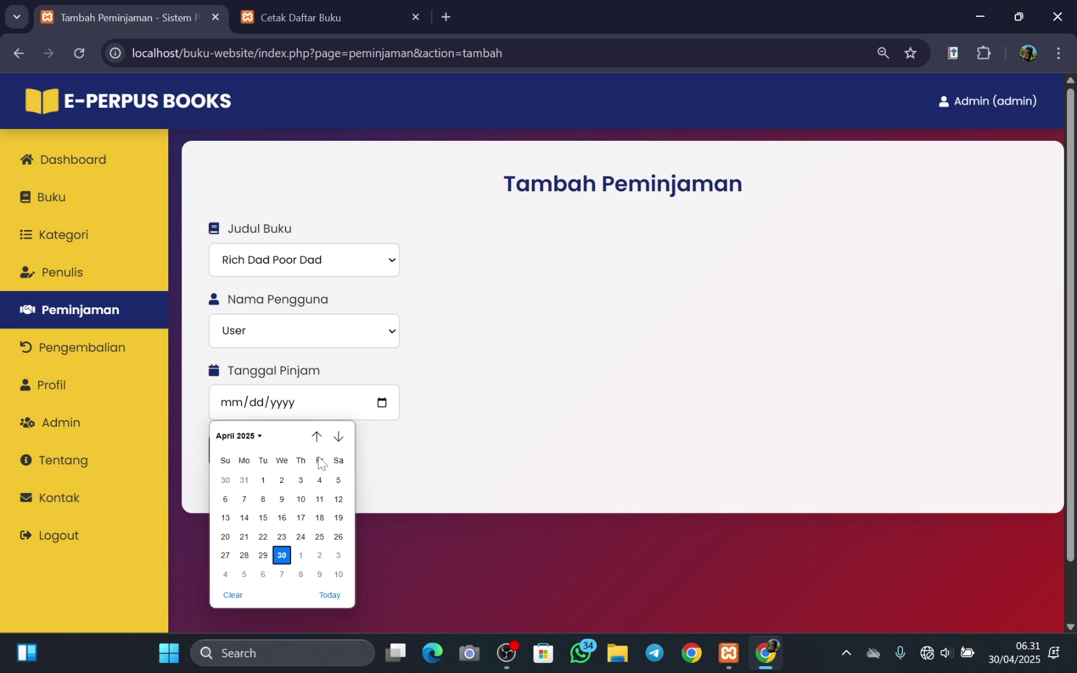
pyautogui.click(281, 575)
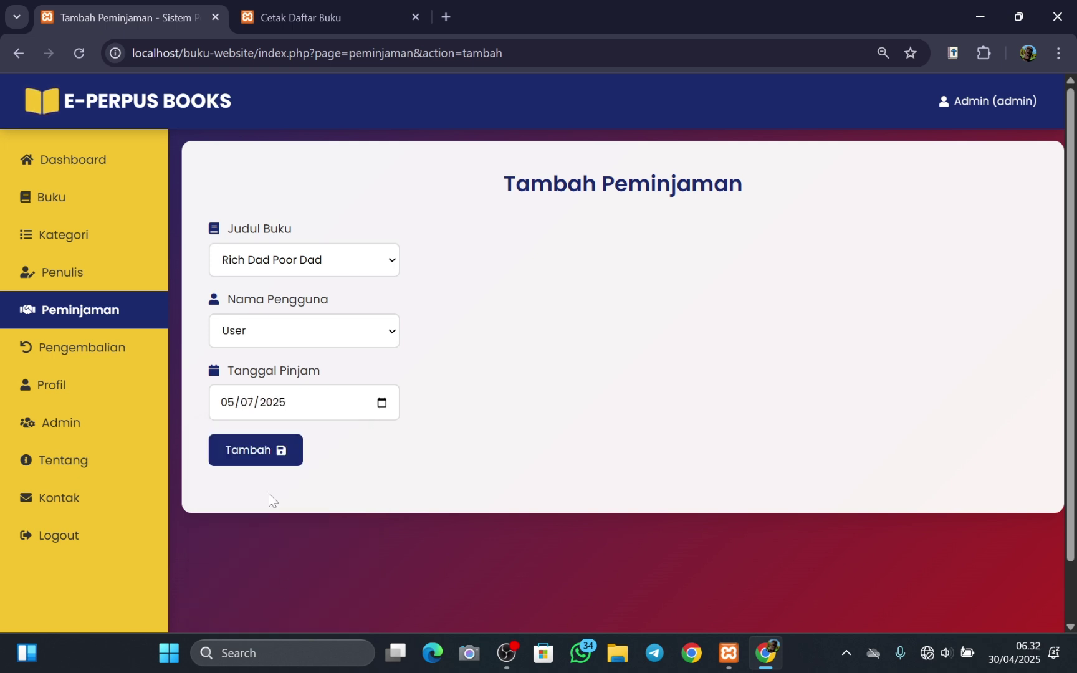
pyautogui.click(245, 449)
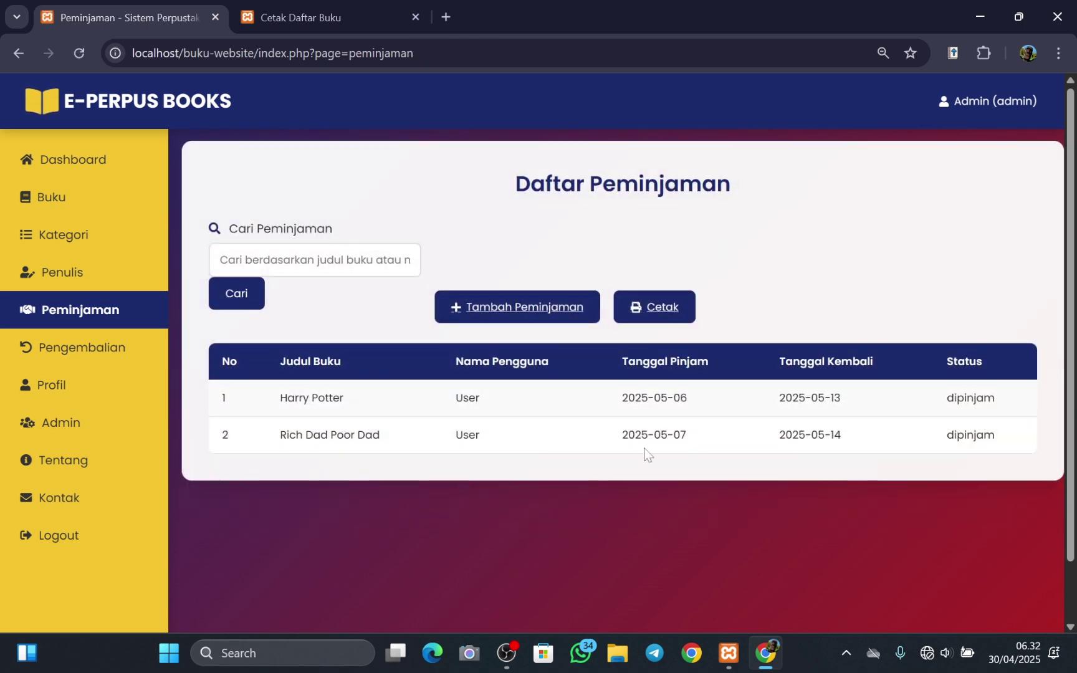
pyautogui.doubleClick(1015, 406)
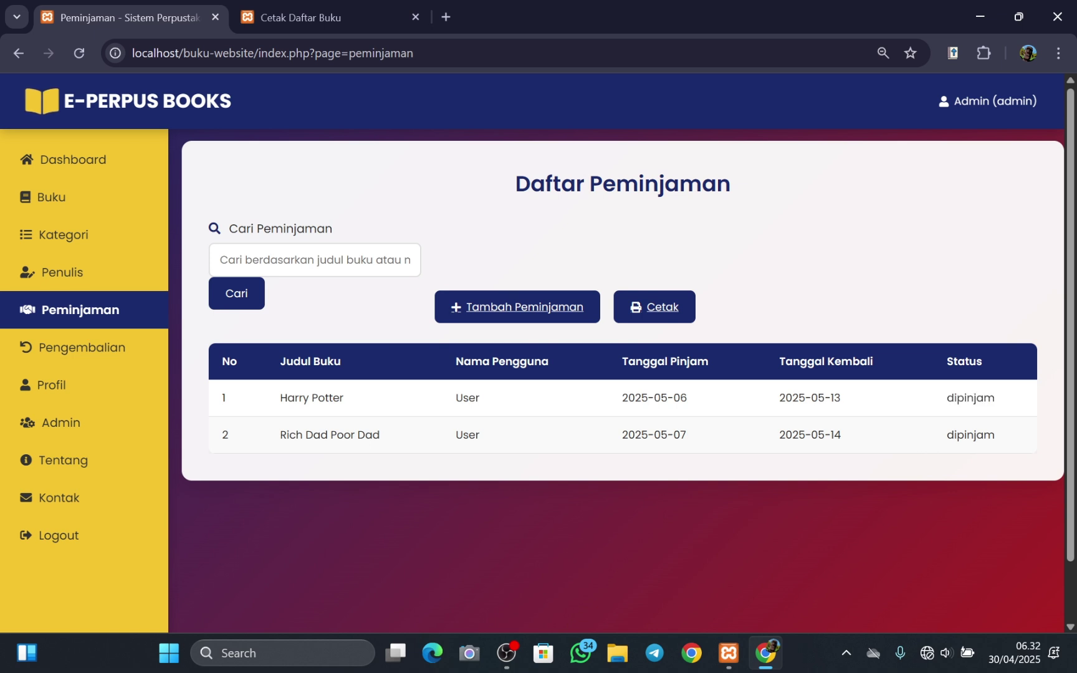
pyautogui.doubleClick(1008, 436)
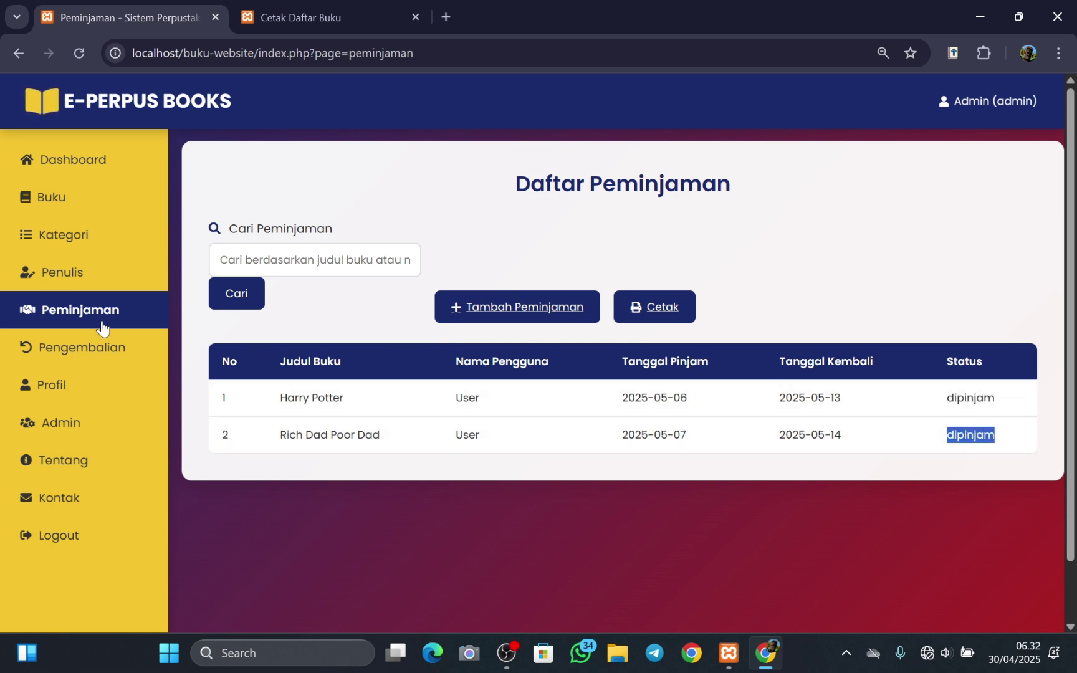
# - Return the Rich Dad Poor Dad loan from the Daftar Pengembalian list
pyautogui.click(67, 355)
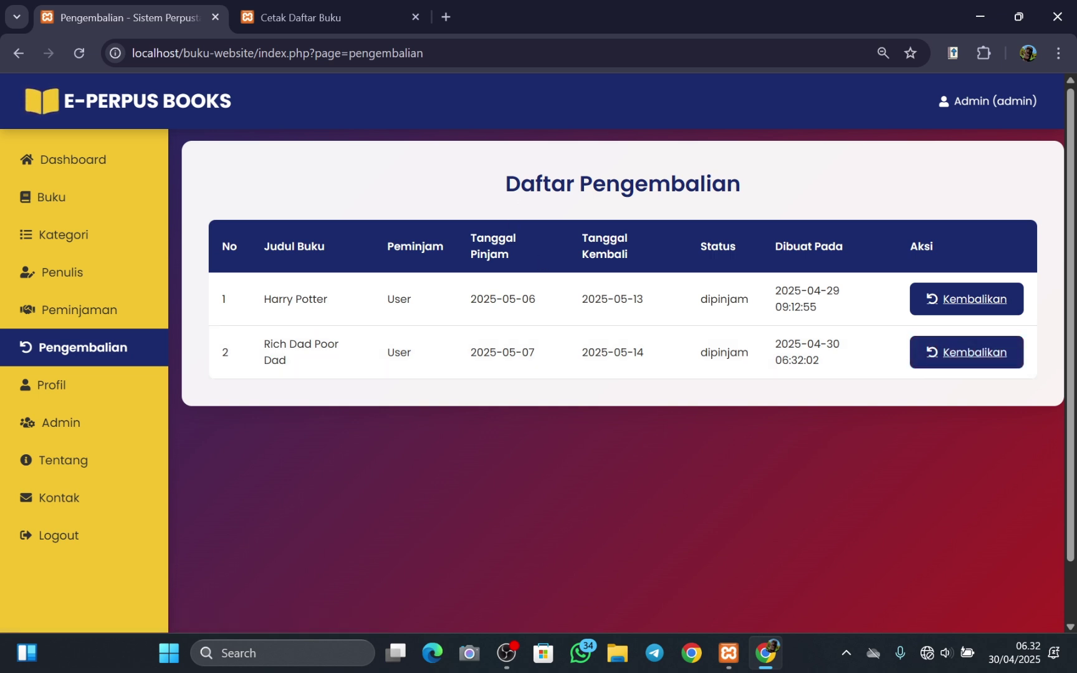
pyautogui.moveTo(505, 184); pyautogui.dragTo(741, 199)
pyautogui.click(748, 197)
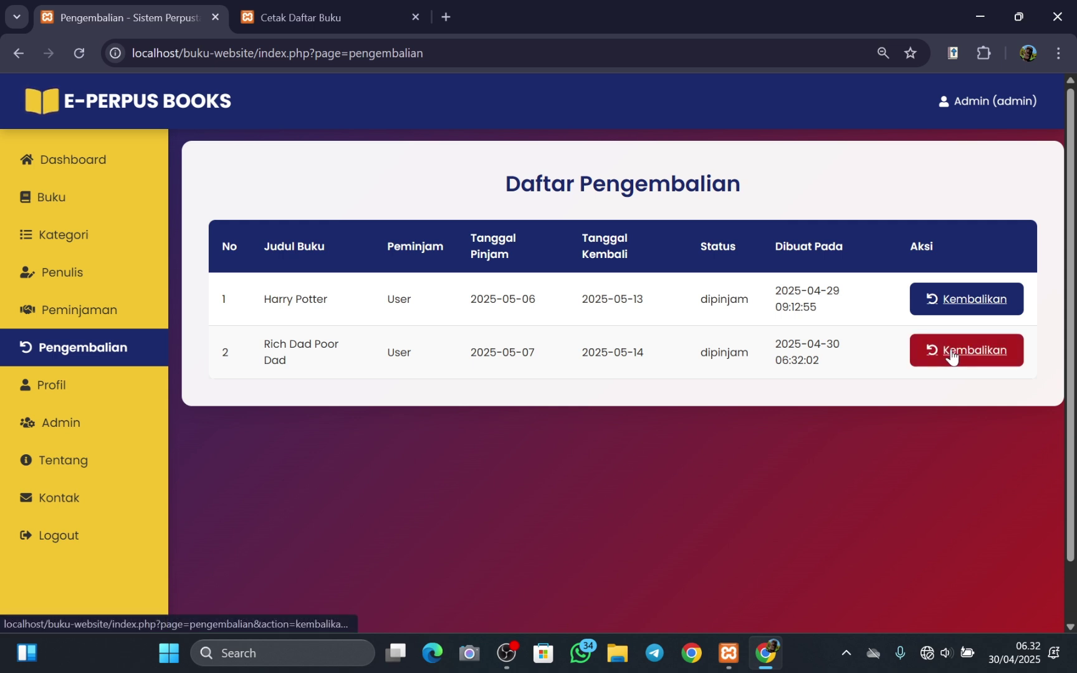
pyautogui.click(951, 353)
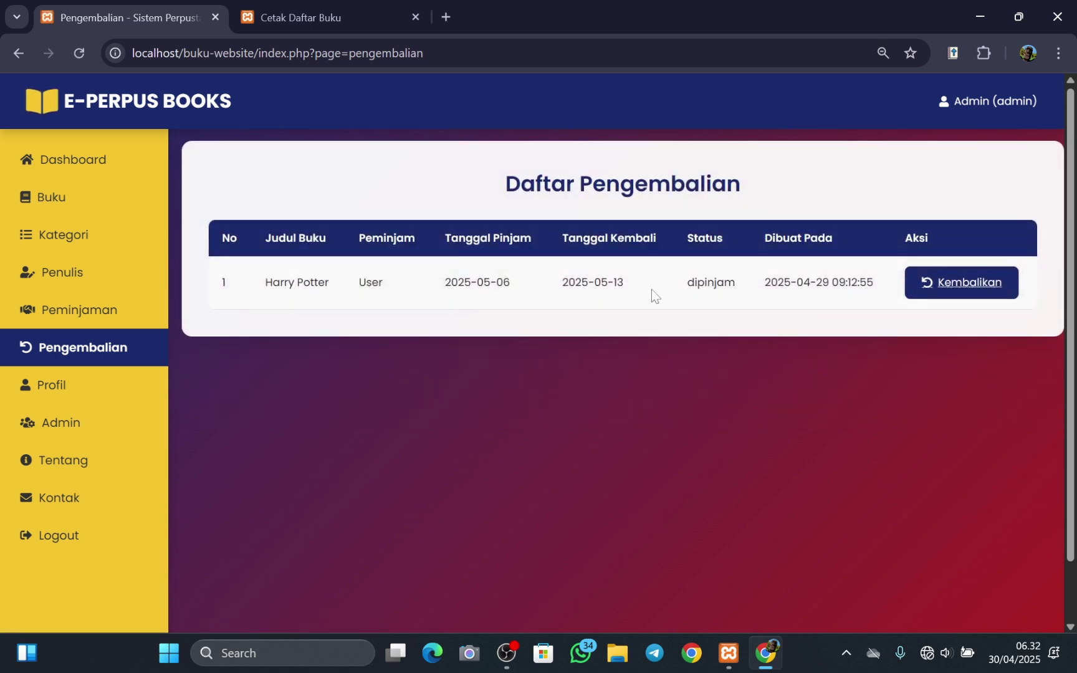
pyautogui.click(68, 396)
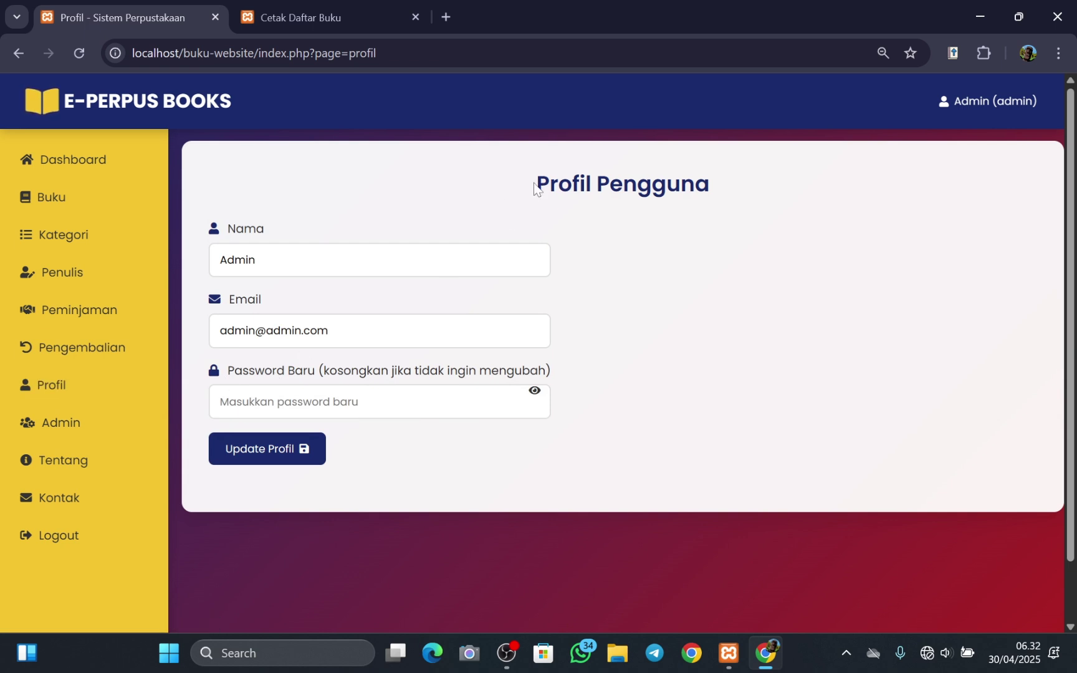
# - Review the Profil Pengguna page showing the admin account's name and email
pyautogui.moveTo(535, 186); pyautogui.dragTo(709, 206)
pyautogui.click(707, 206)
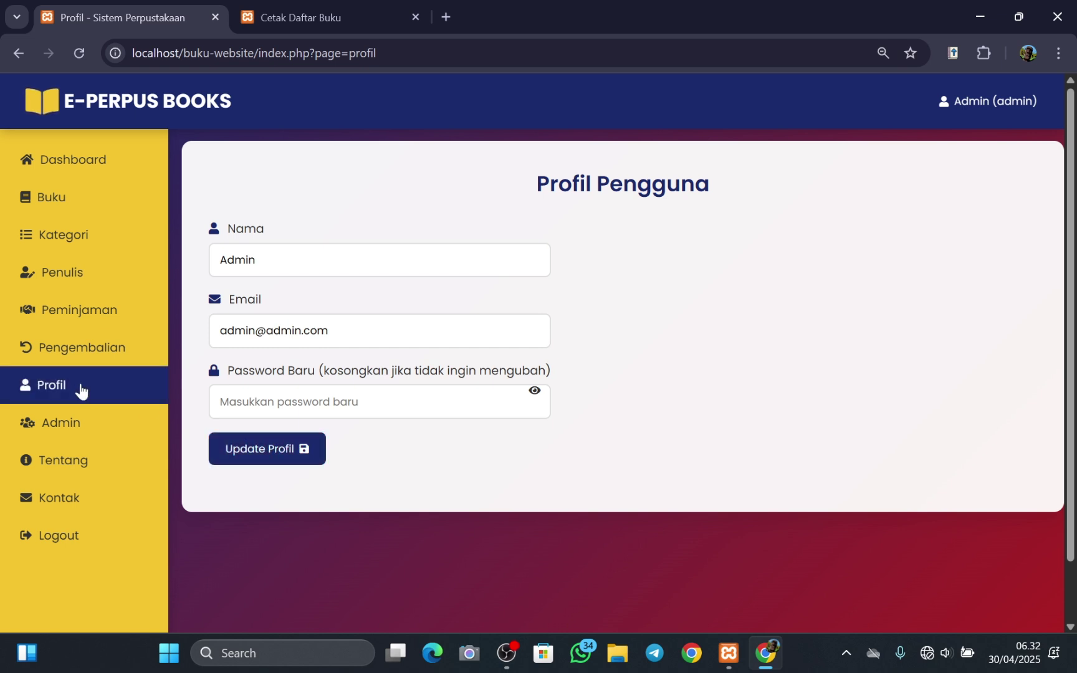
# - Show the Admin Dashboard with 2 total users and 1 total loan
pyautogui.click(73, 432)
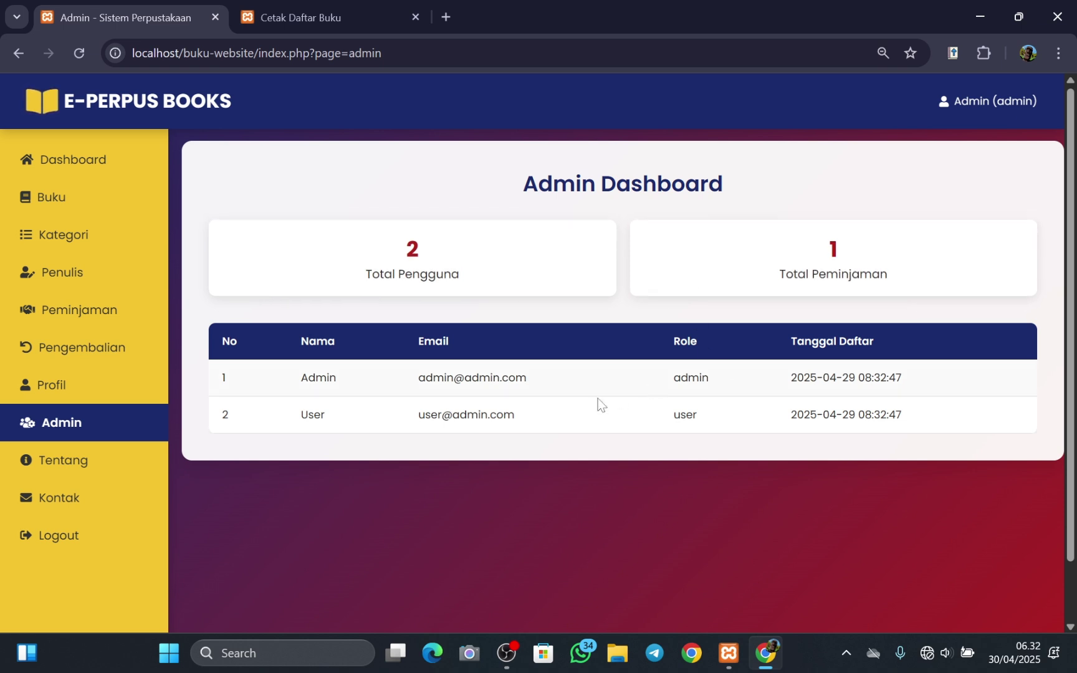
# - Open the Tentang page and read the About E-Perpus Books description
pyautogui.click(60, 468)
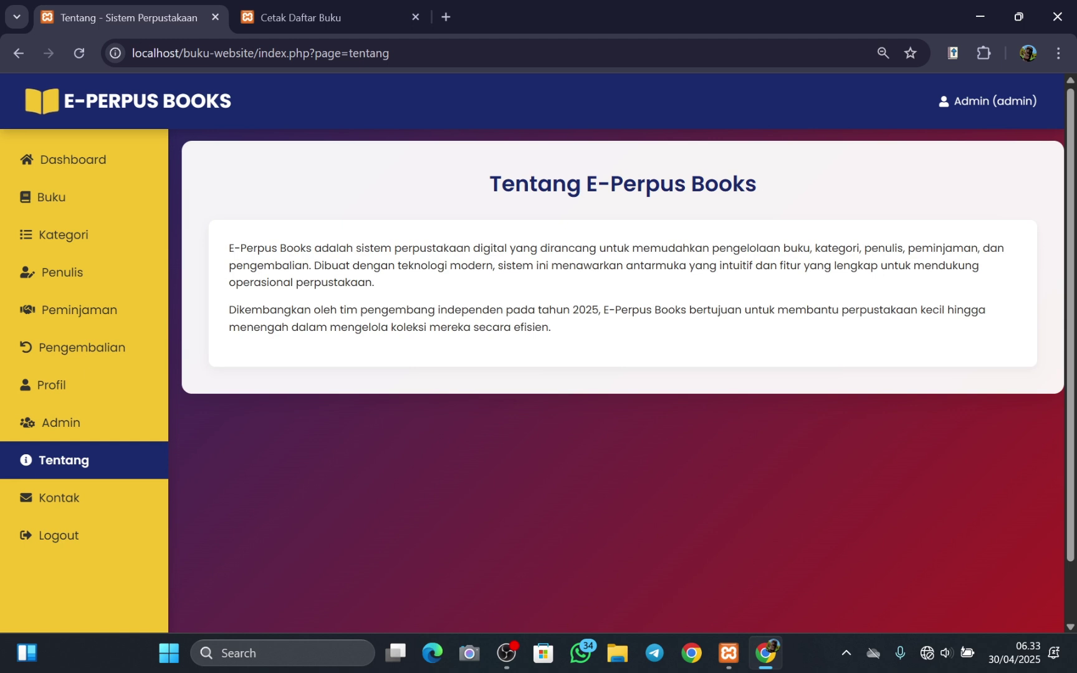
pyautogui.moveTo(228, 248); pyautogui.dragTo(562, 338)
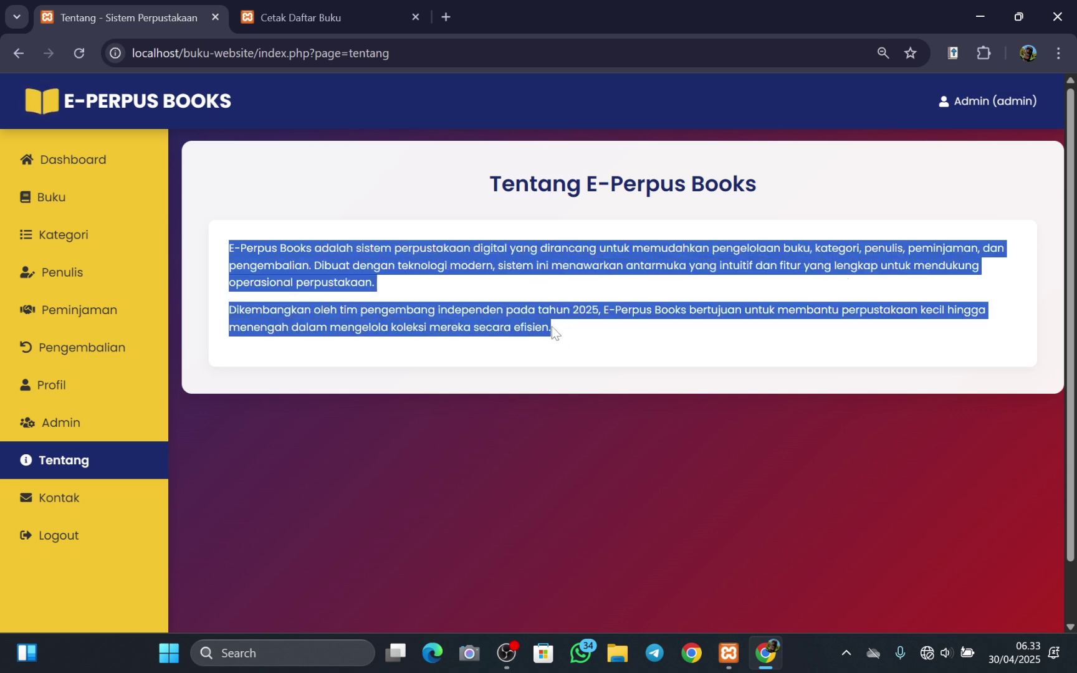
pyautogui.click(552, 331)
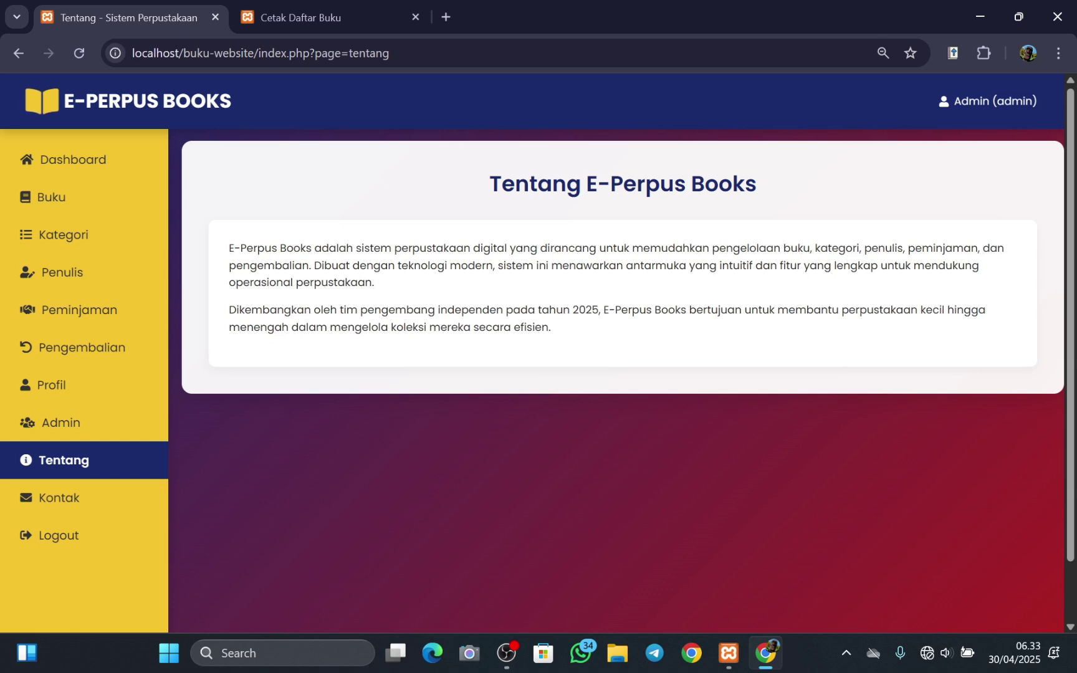
# - Check the Kontak Kami page's support email, phone number and street address
pyautogui.click(67, 506)
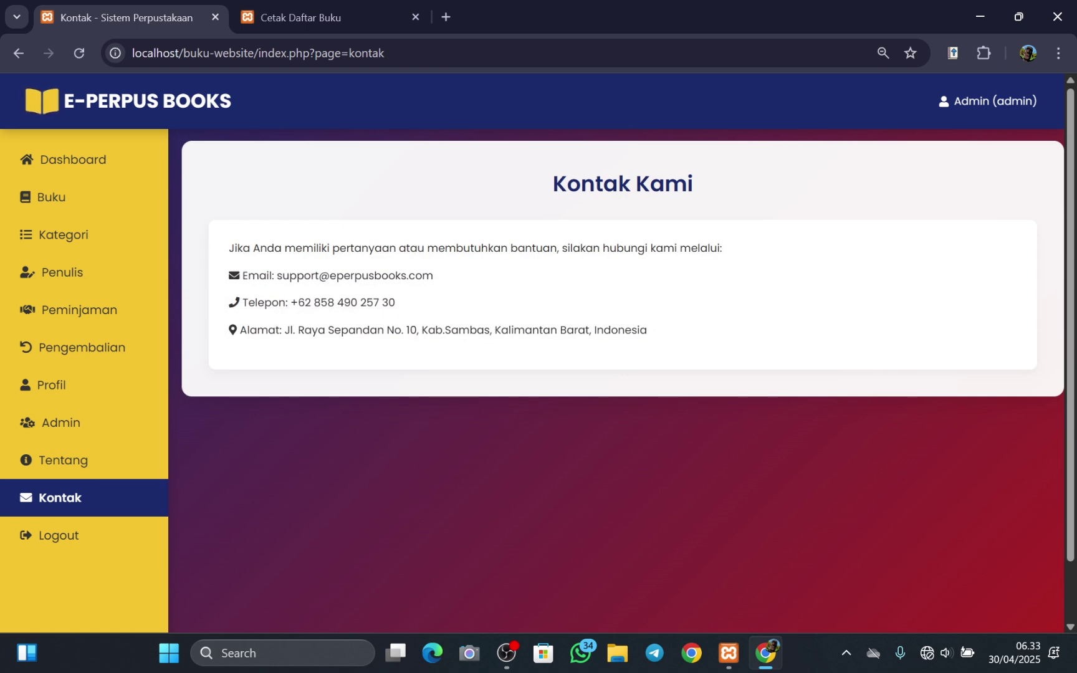
pyautogui.moveTo(248, 276); pyautogui.dragTo(424, 303)
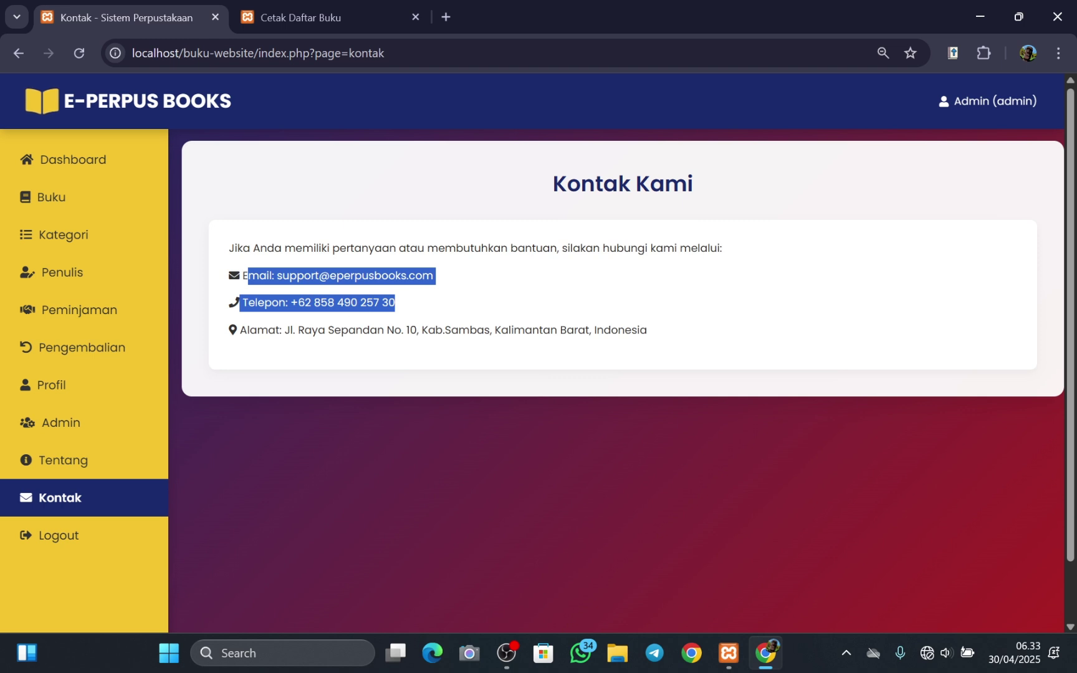
pyautogui.moveTo(248, 329); pyautogui.dragTo(707, 340)
pyautogui.click(668, 329)
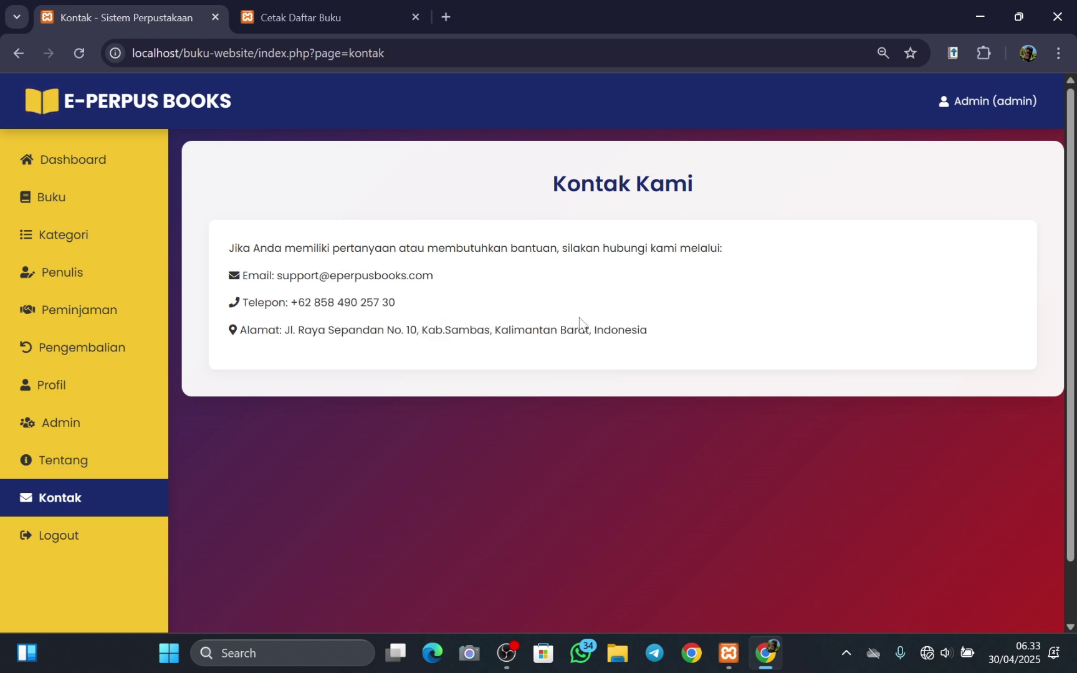
# - Log out of the library app and confirm the logout prompt
pyautogui.click(76, 544)
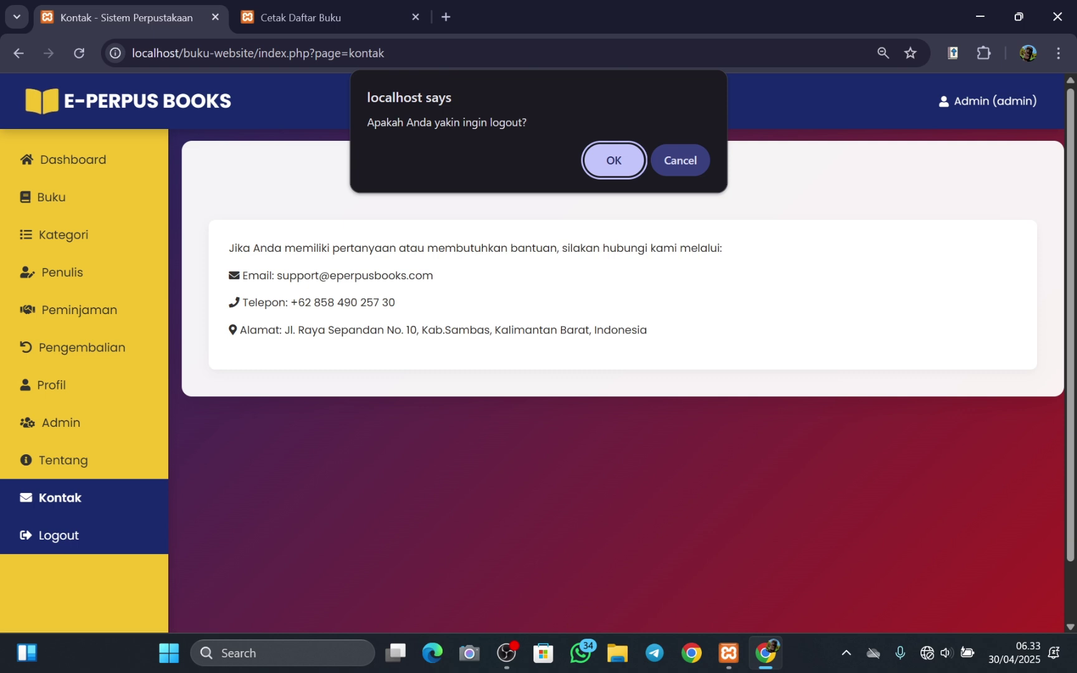
pyautogui.moveTo(374, 122); pyautogui.dragTo(527, 122)
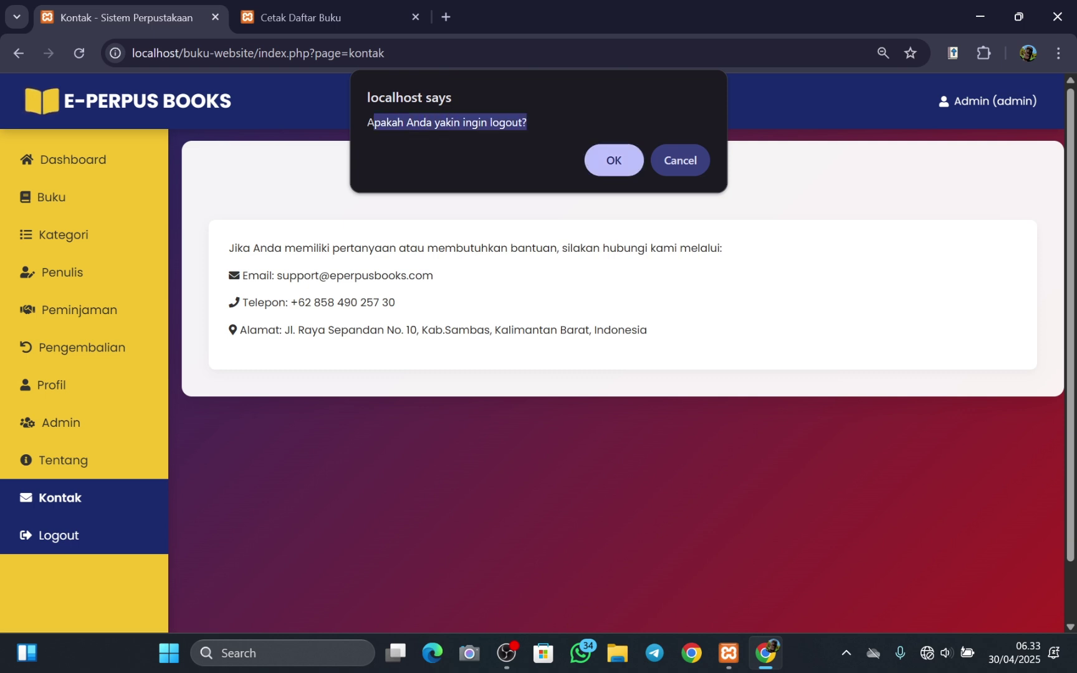
pyautogui.click(613, 167)
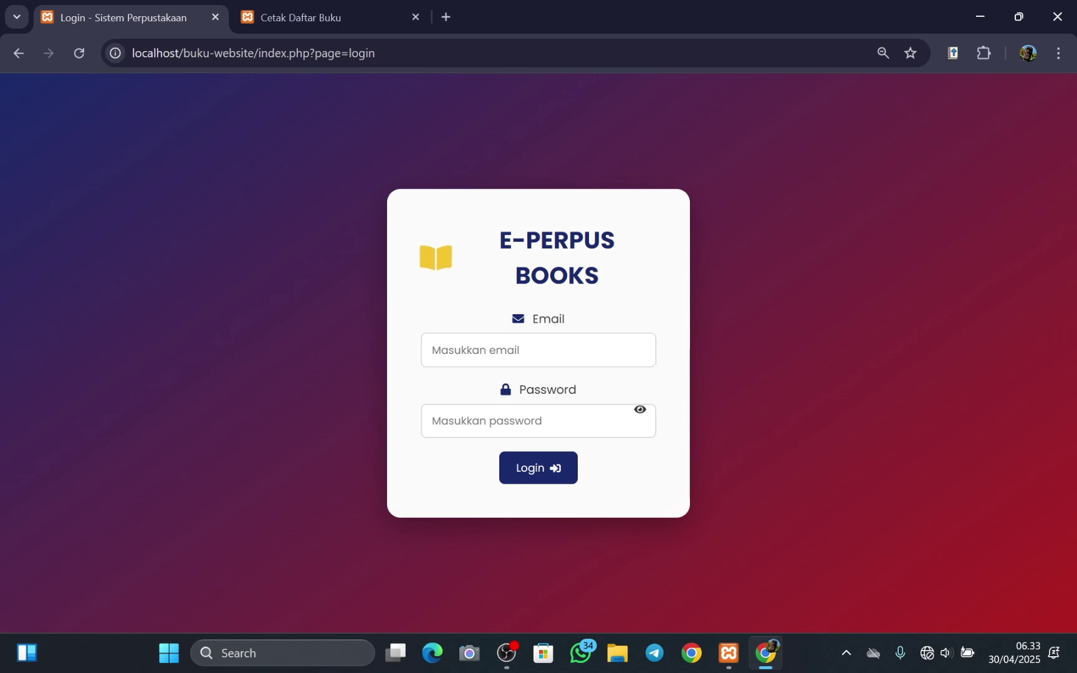
# - Sign back in with the saved admin e-mail and the account password
pyautogui.click(548, 343)
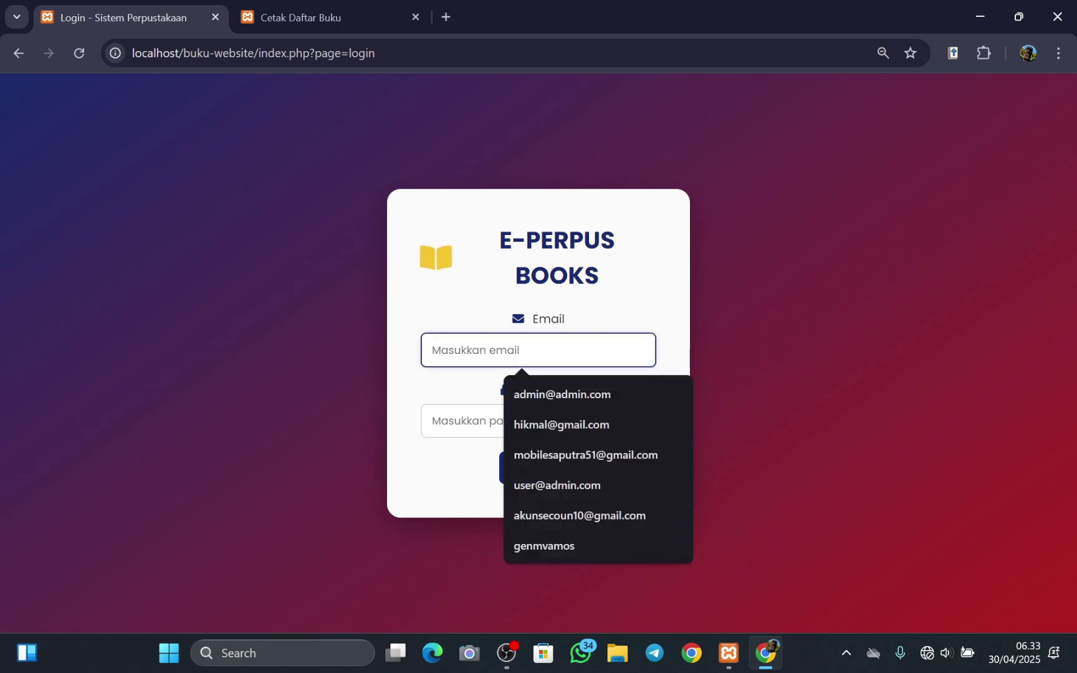
pyautogui.click(559, 394)
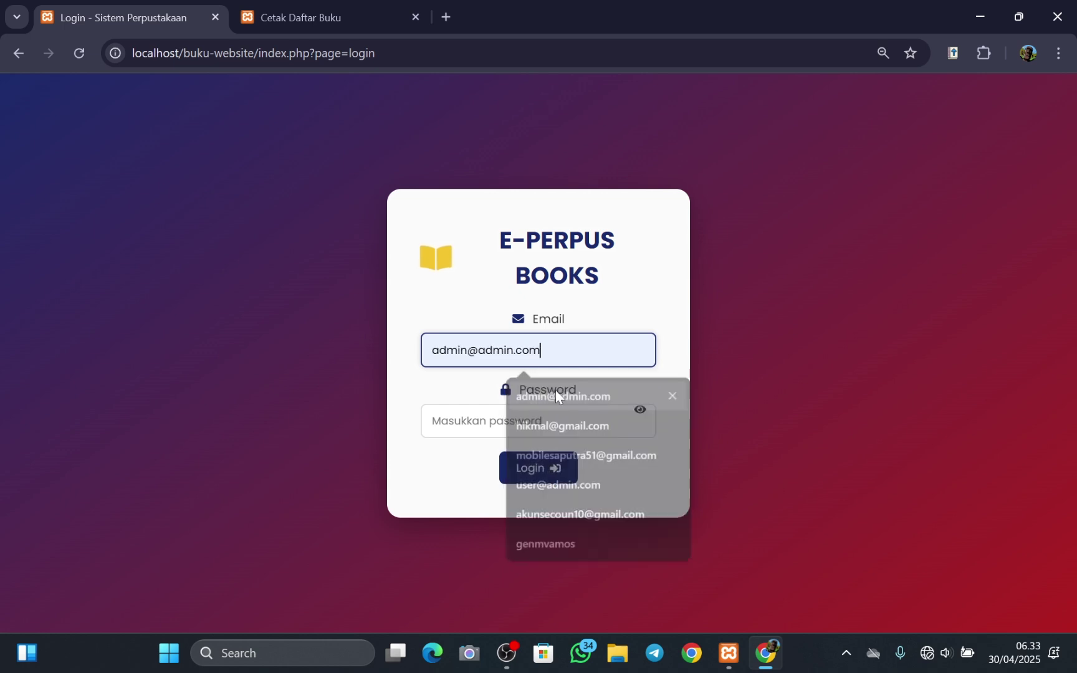
pyautogui.press('Tab')
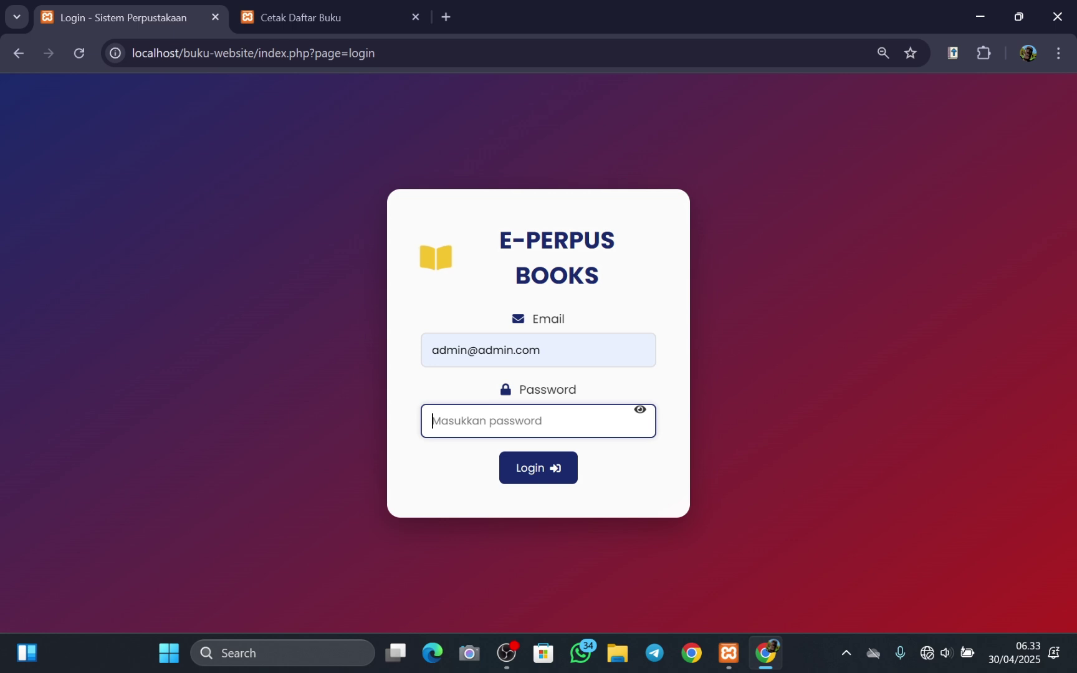
pyautogui.write('admin')
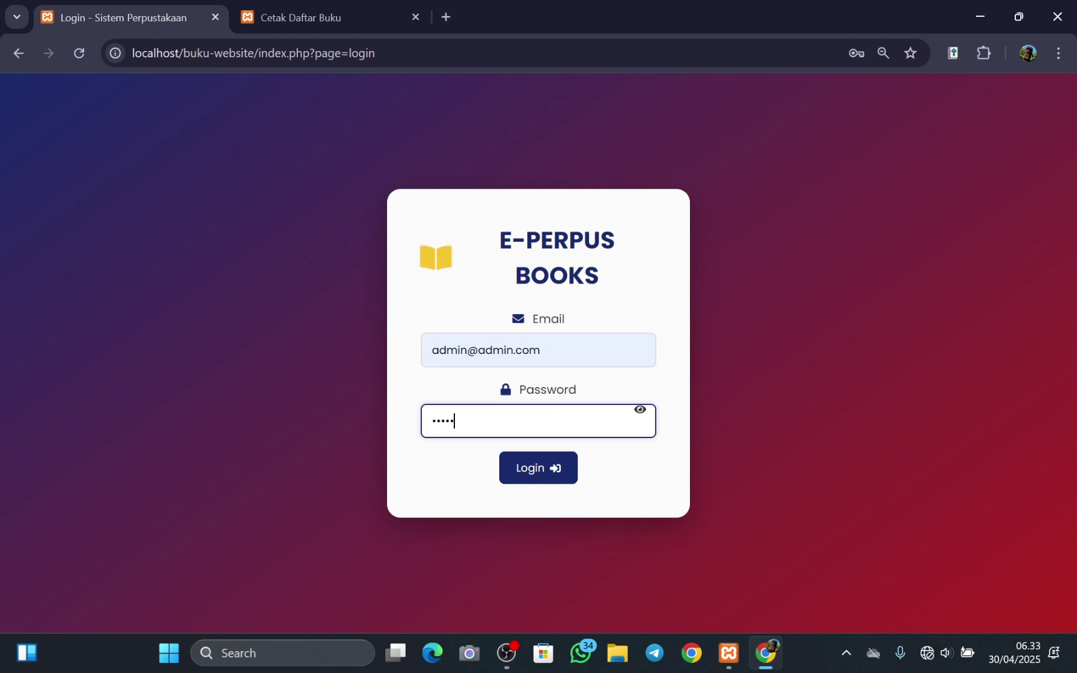
pyautogui.write('123456')
pyautogui.click(538, 468)
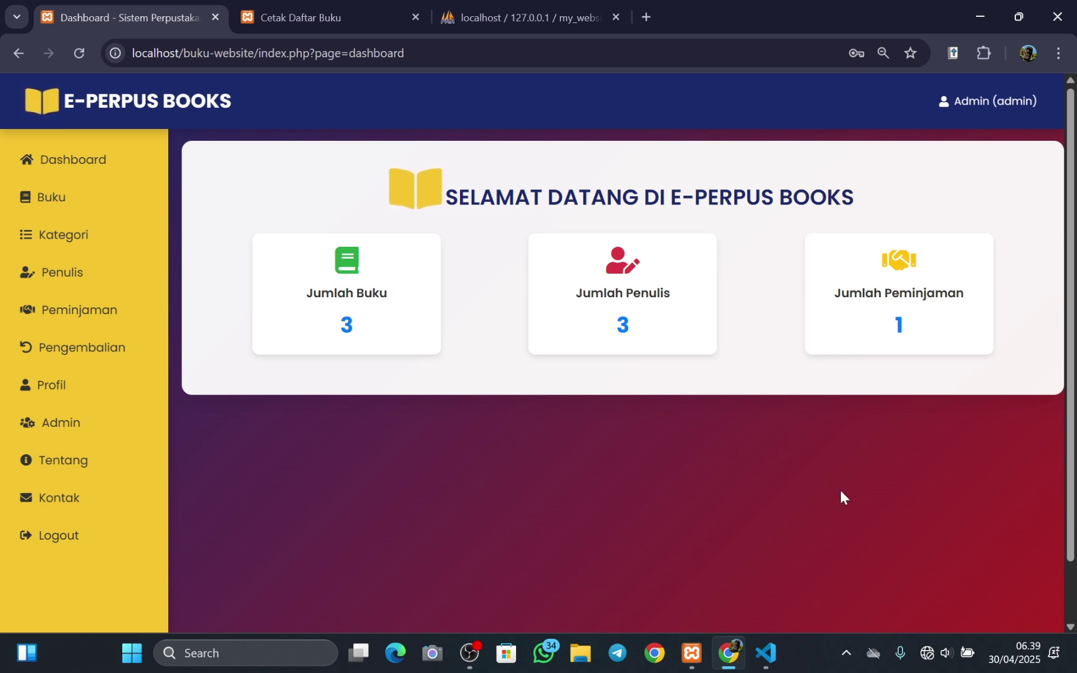
# - Switch to the project source in VS Code and scroll through Explorer
pyautogui.moveTo(767, 652)
pyautogui.click(774, 588)
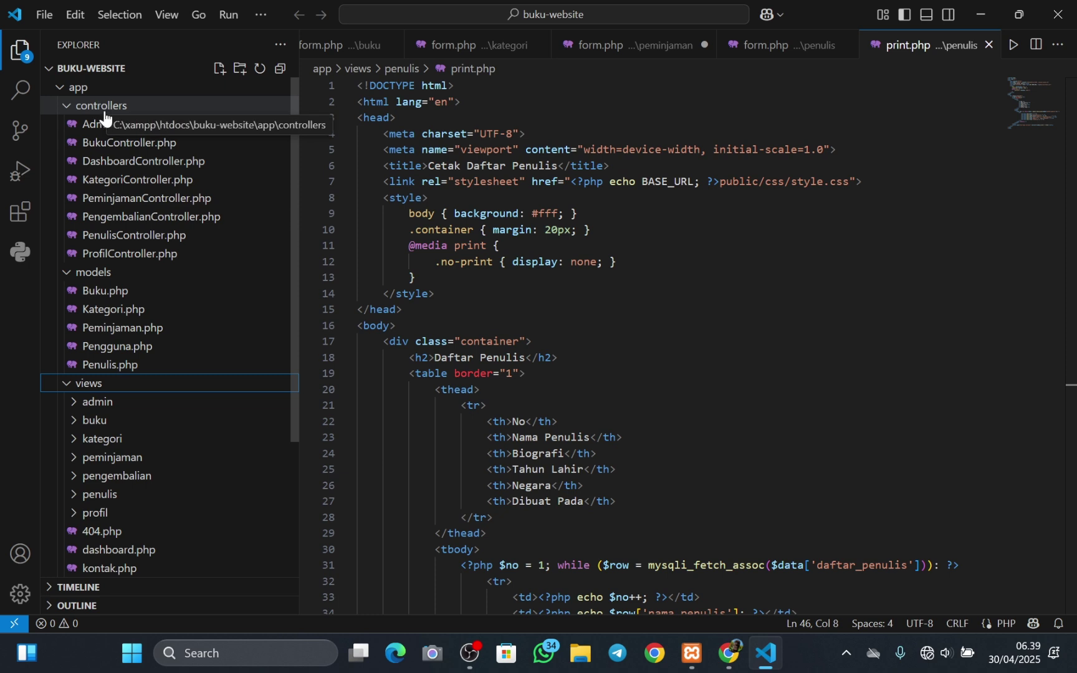
pyautogui.scroll(-1, 135, 426)
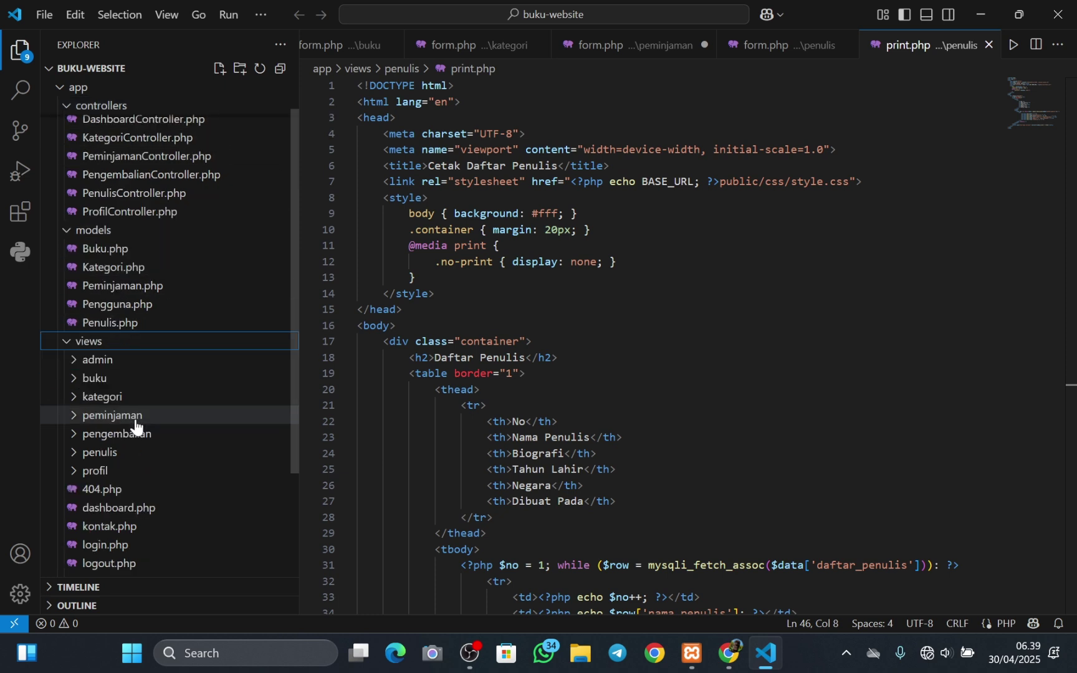
pyautogui.scroll(-2, 118, 473)
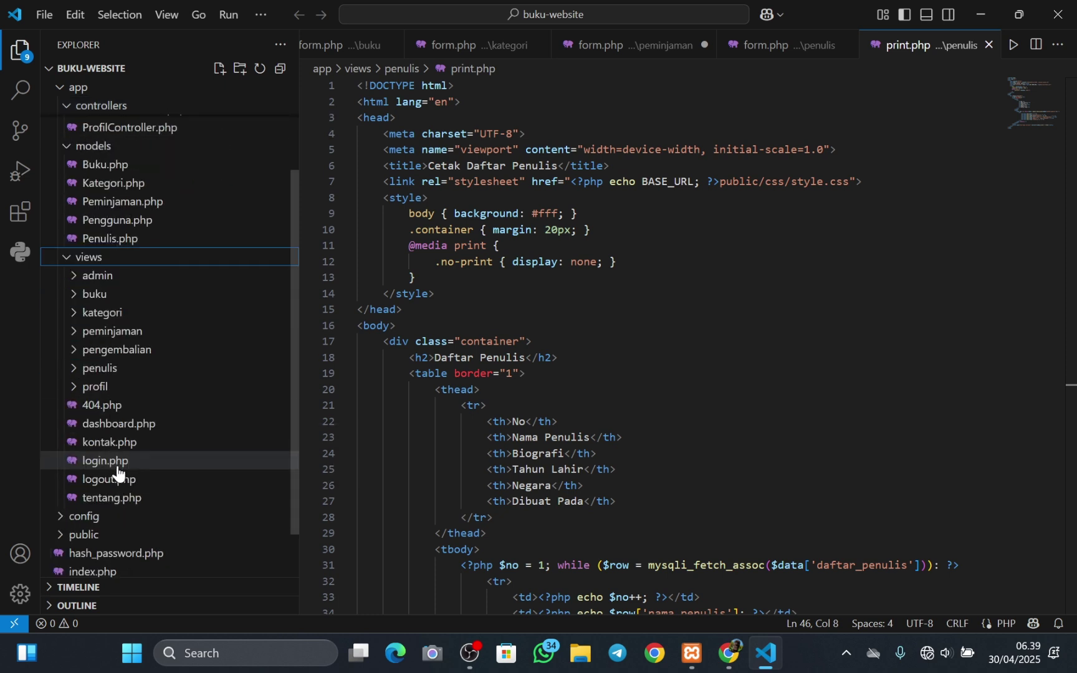
pyautogui.scroll(-1, 106, 525)
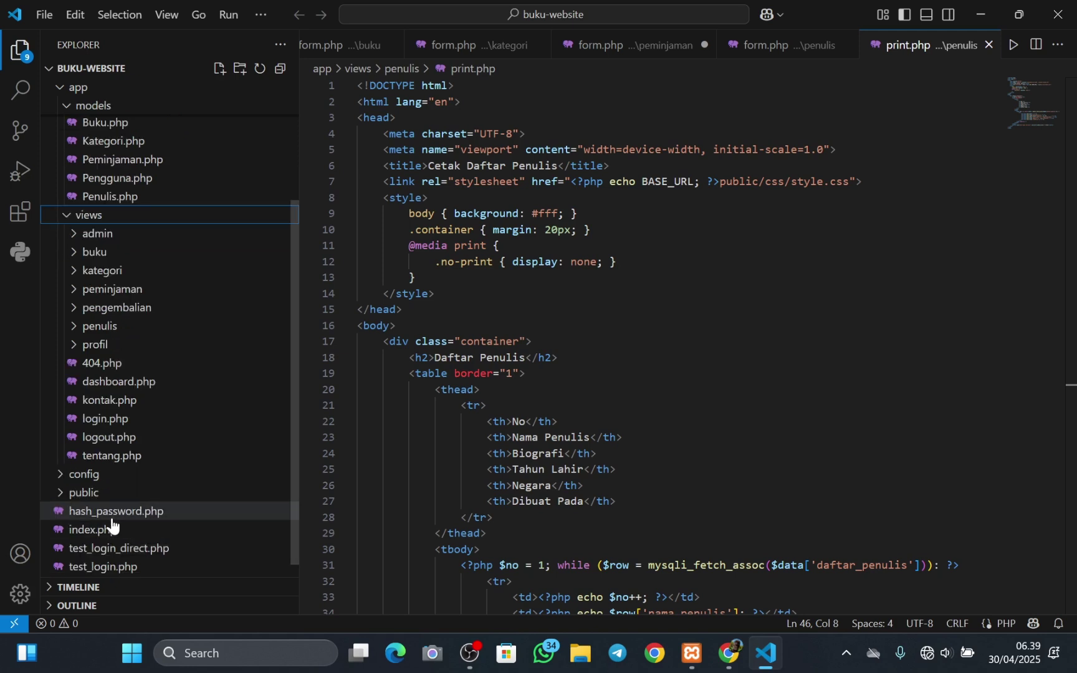
pyautogui.scroll(2, 171, 397)
pyautogui.scroll(2, 170, 397)
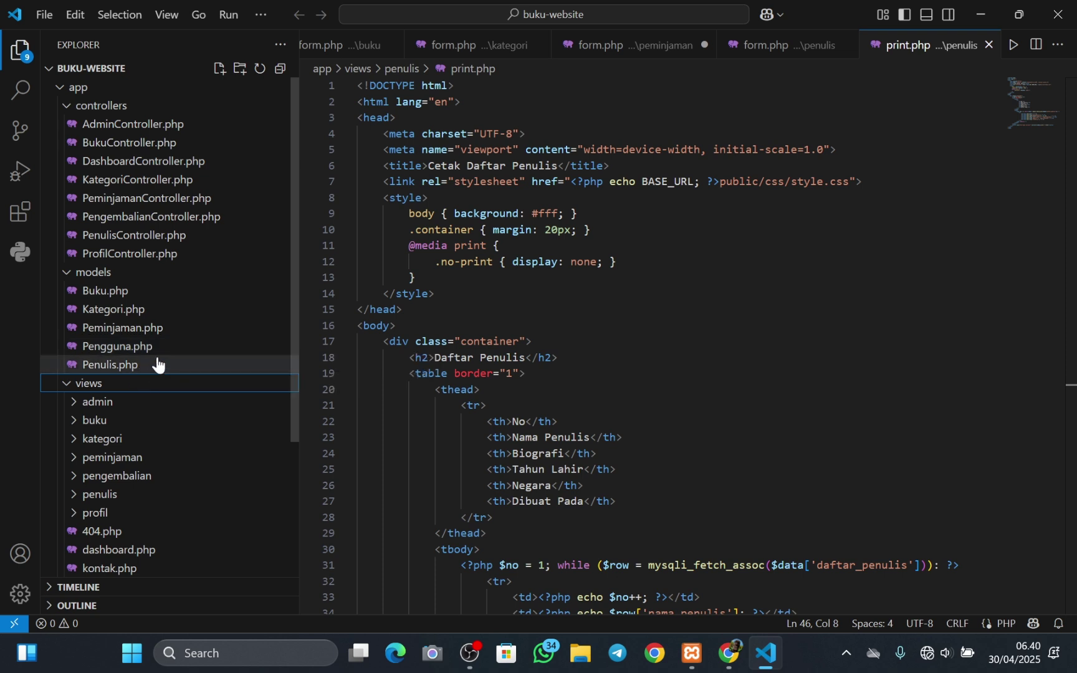
pyautogui.scroll(-1, 156, 360)
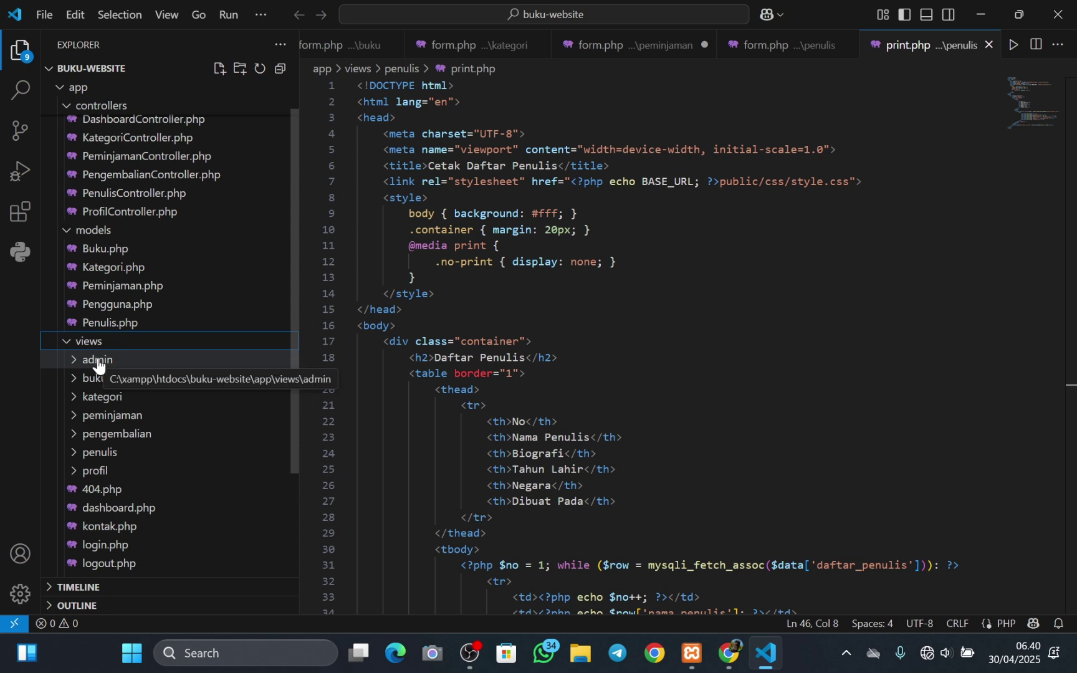
# - Expand and collapse the admin, buku and kategori view folders
pyautogui.click(75, 363)
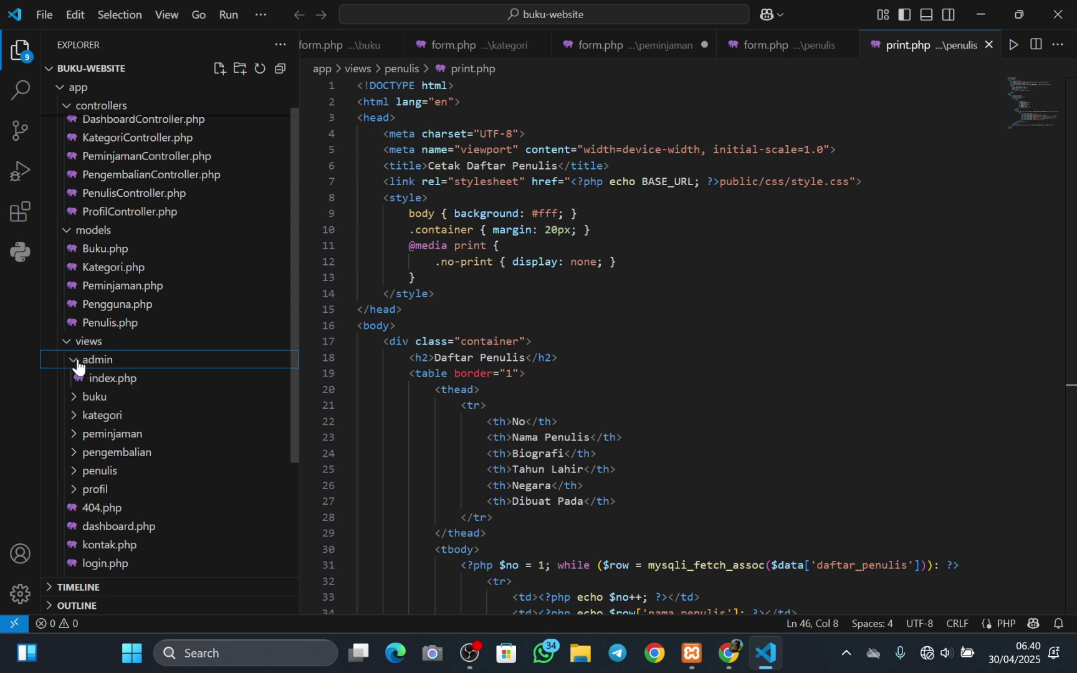
pyautogui.click(80, 365)
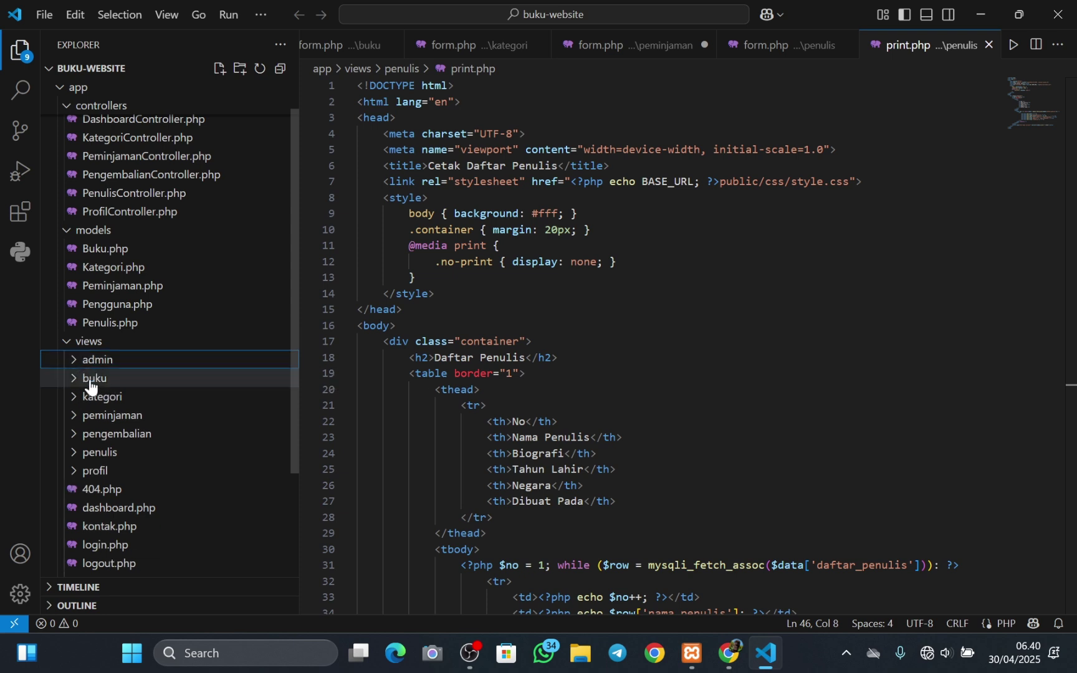
pyautogui.click(77, 380)
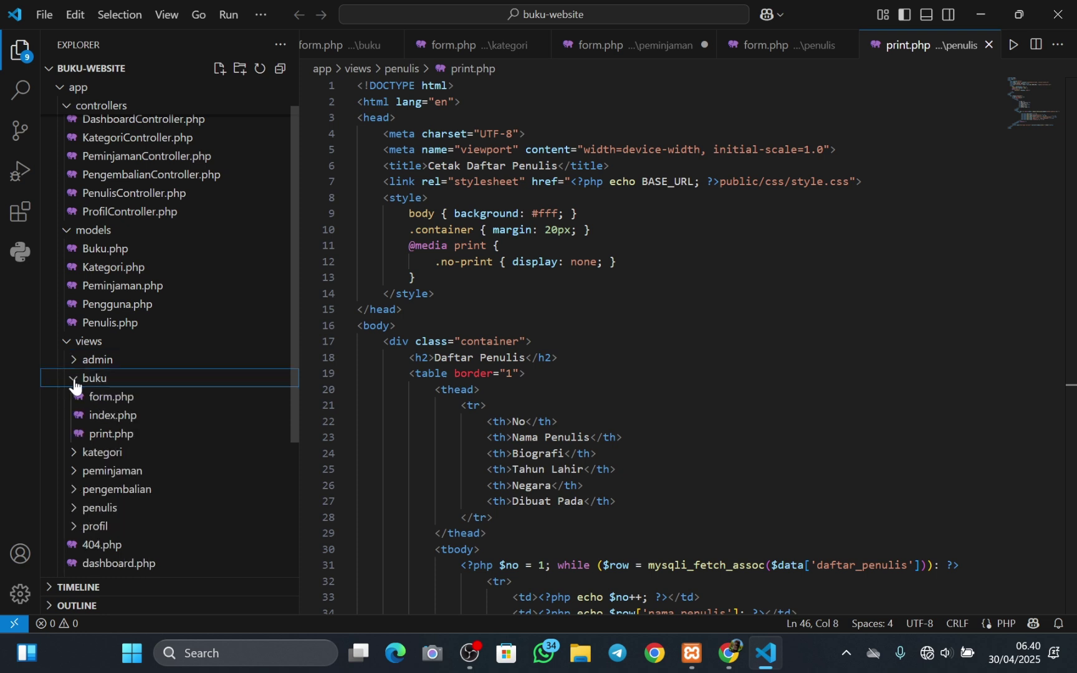
pyautogui.click(74, 382)
pyautogui.click(78, 398)
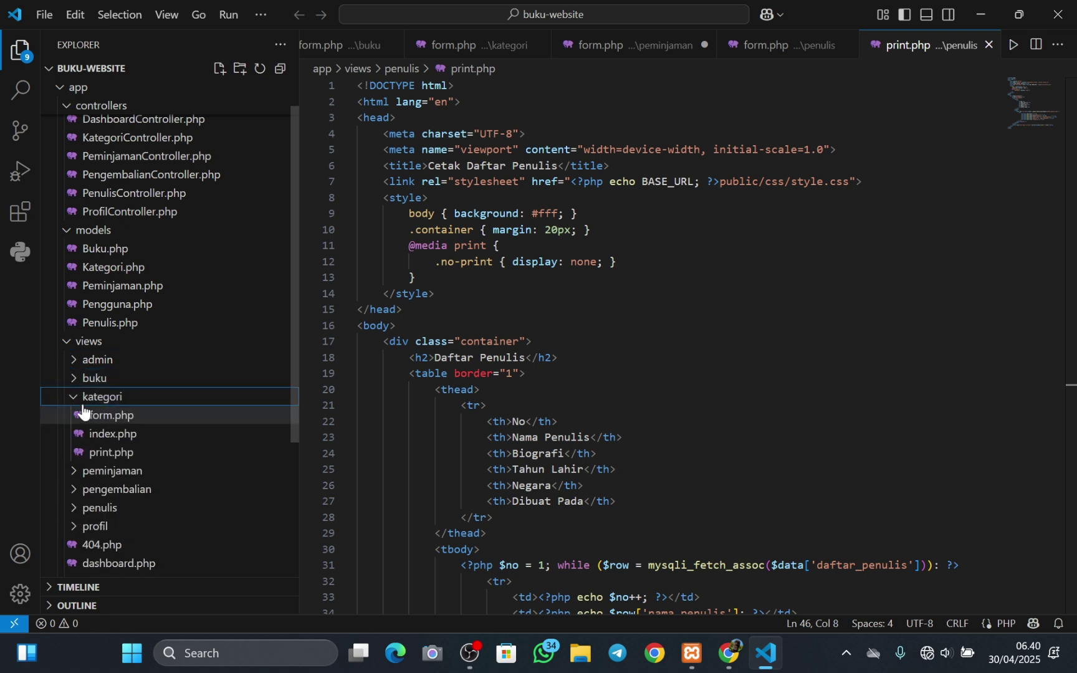
pyautogui.click(81, 397)
# - Peek into the peminjaman, pengembalian, penulis and profil folders, then open dashboard.php
pyautogui.scroll(-1, 96, 410)
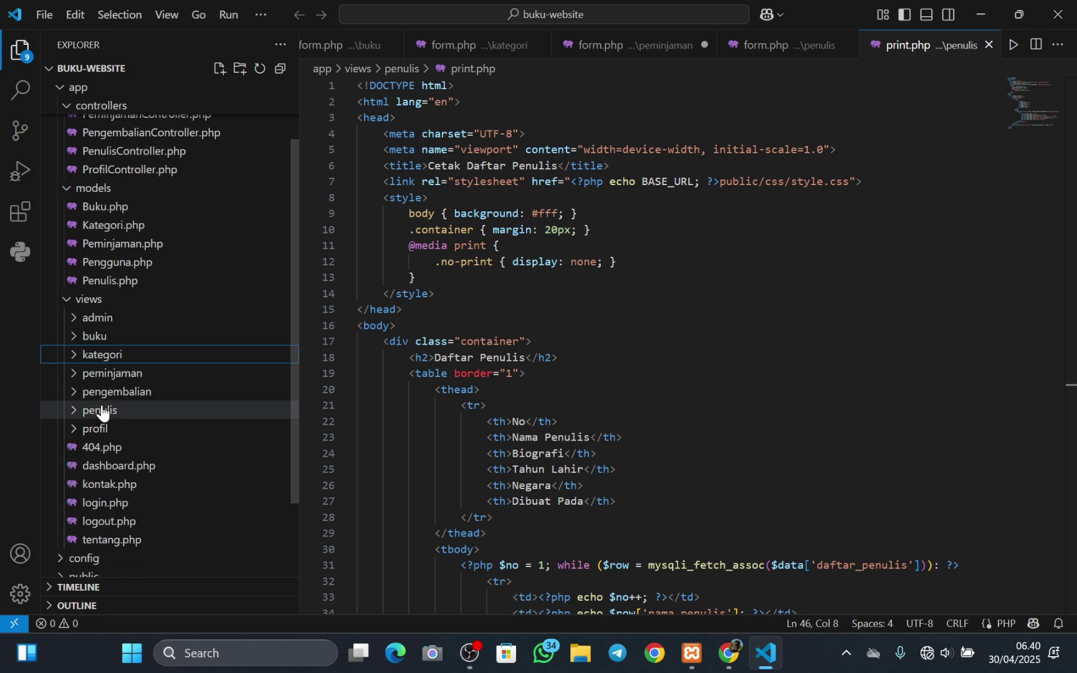
pyautogui.click(75, 377)
pyautogui.click(75, 376)
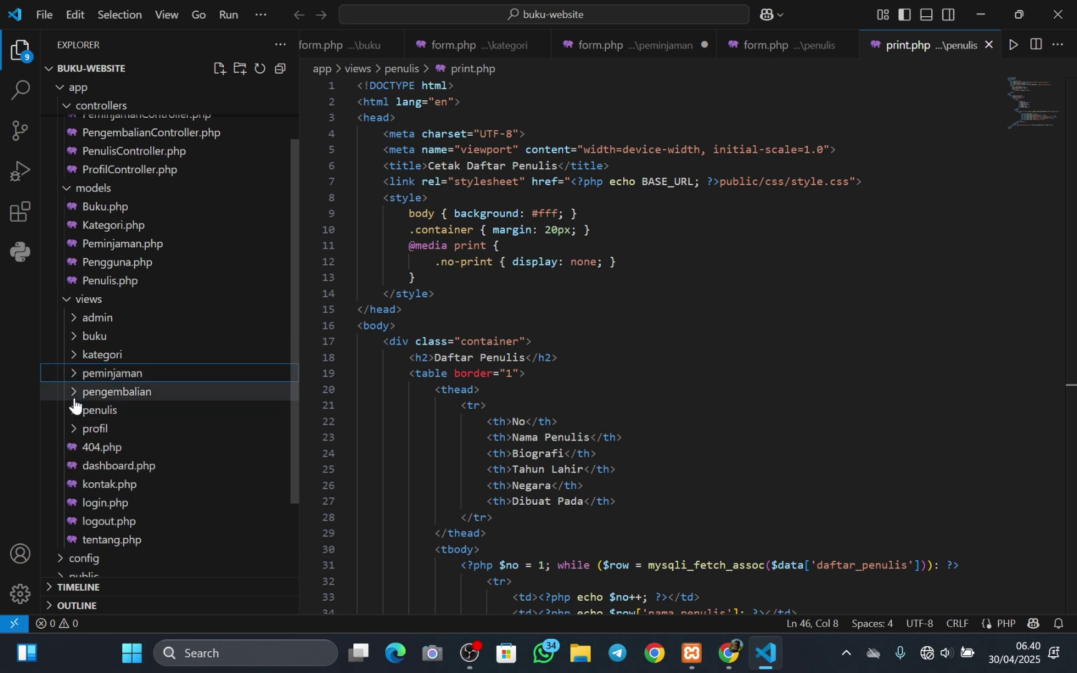
pyautogui.click(73, 399)
pyautogui.click(73, 397)
pyautogui.click(76, 411)
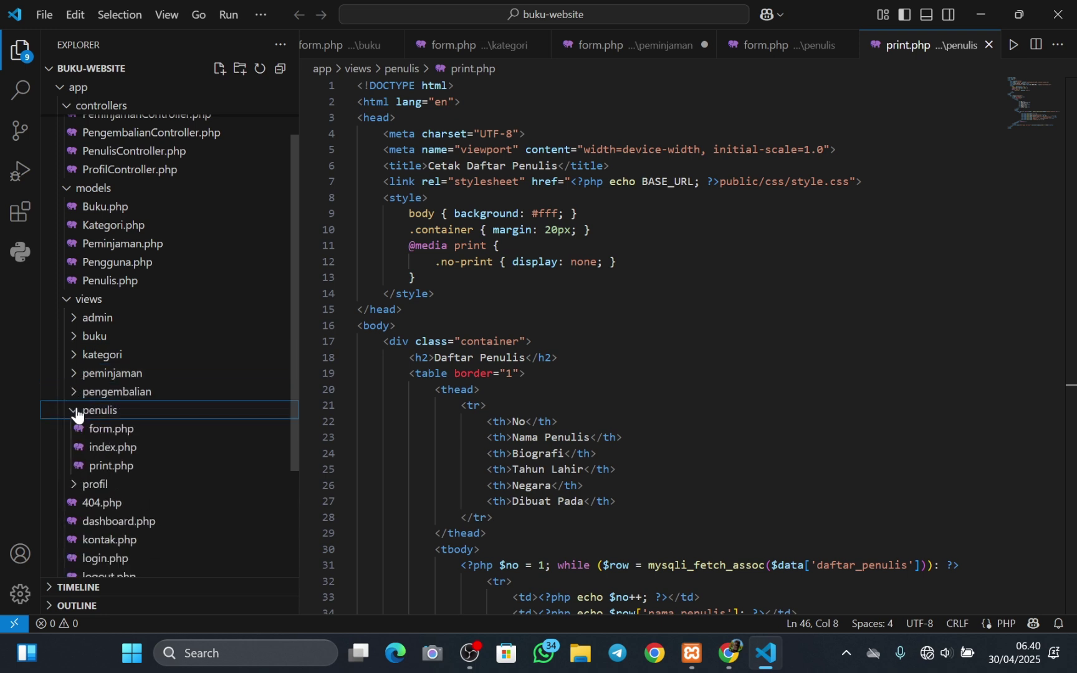
pyautogui.click(74, 413)
pyautogui.click(77, 431)
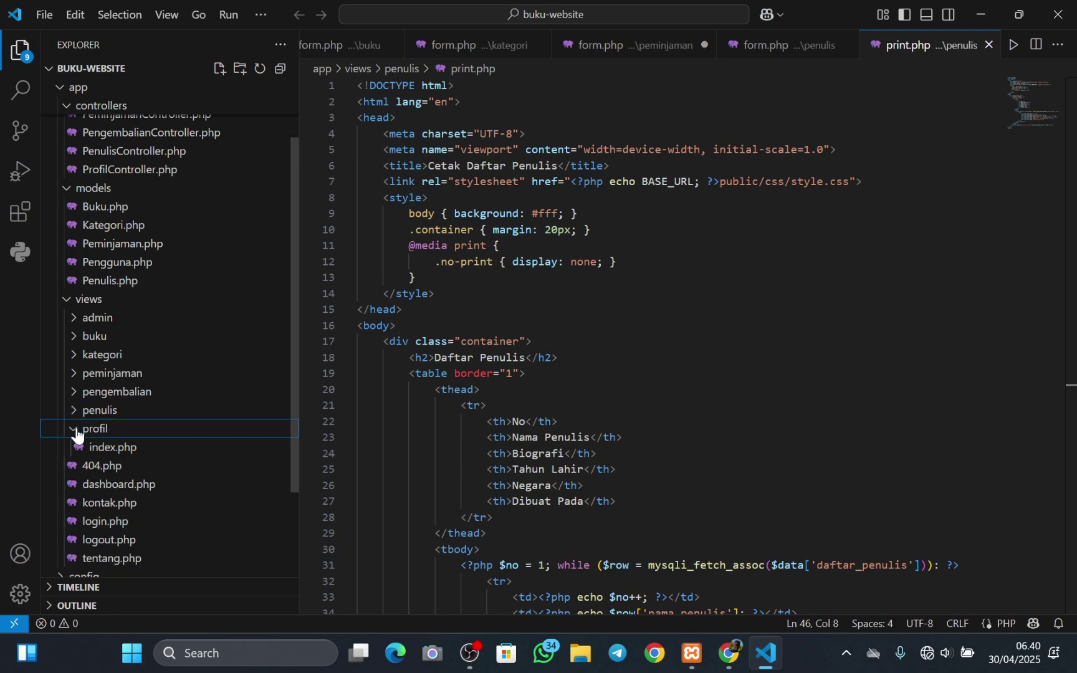
pyautogui.click(77, 431)
pyautogui.scroll(-1, 118, 430)
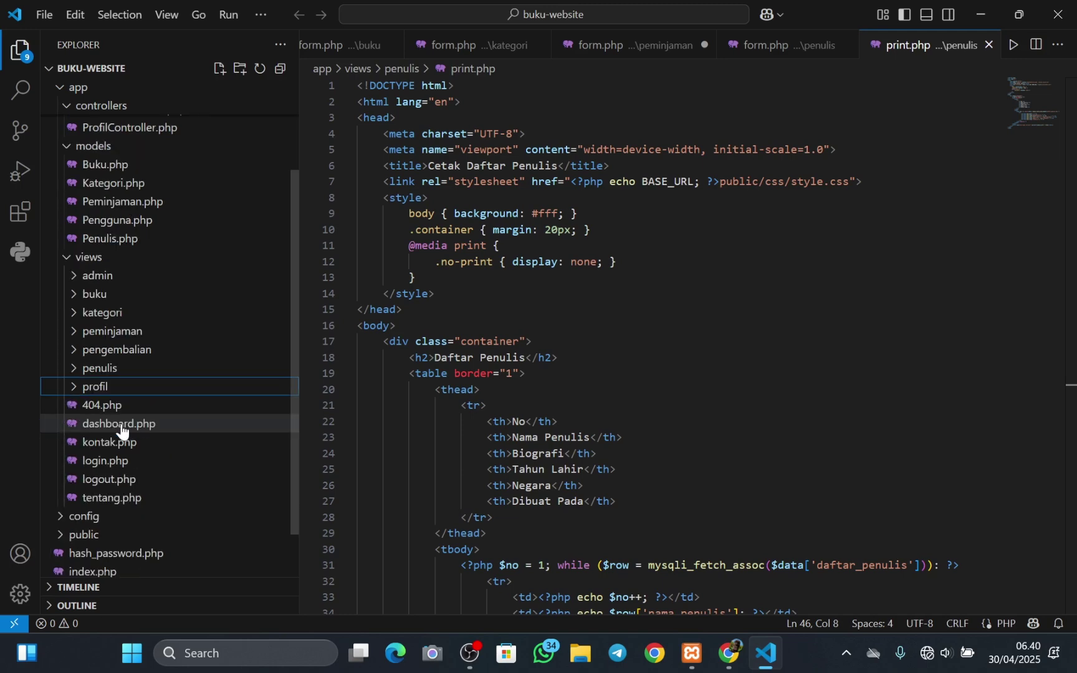
pyautogui.click(127, 429)
# - Open login.php and logout.php in the editor
pyautogui.scroll(-1, 122, 426)
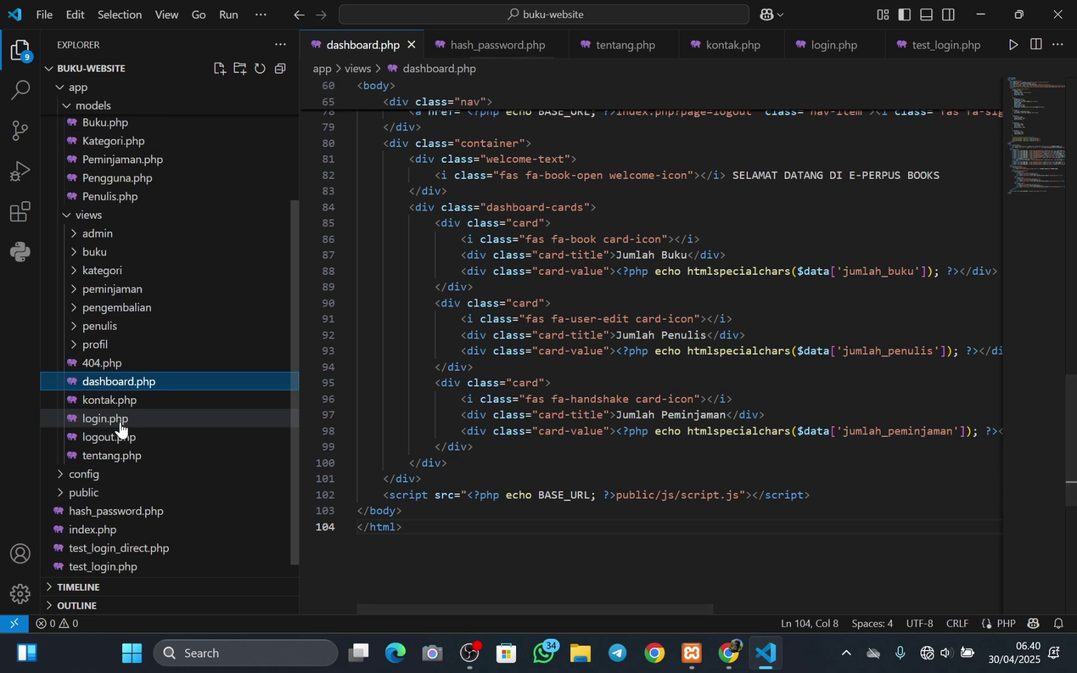
pyautogui.click(120, 423)
pyautogui.click(120, 437)
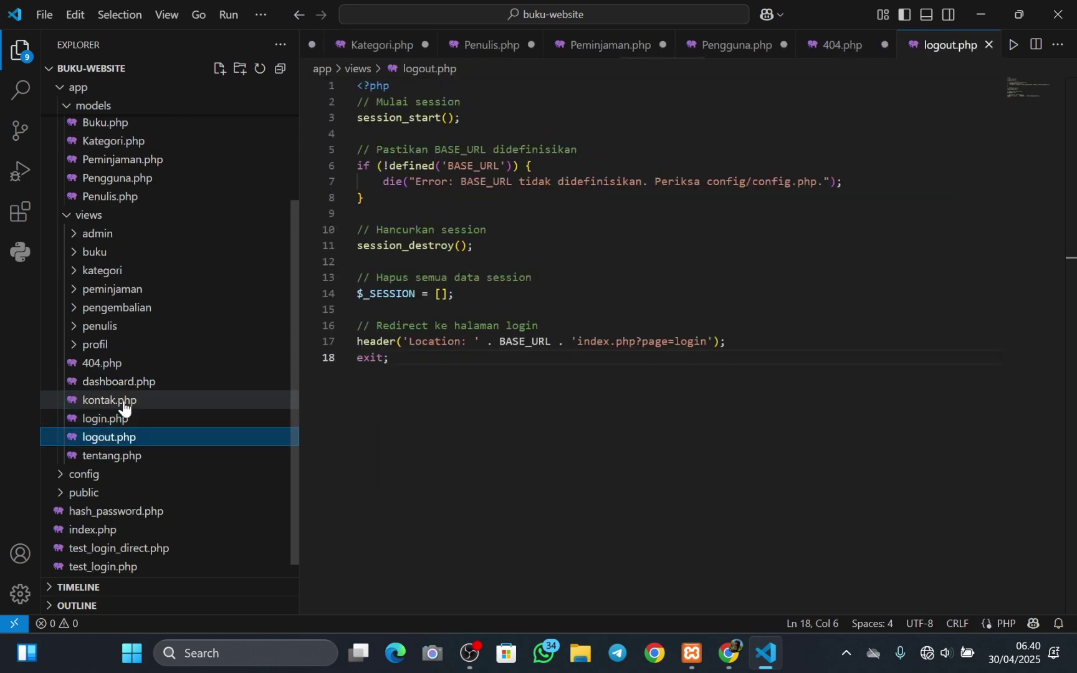
# - Expand the config folder and open config.php and database.php
pyautogui.scroll(-1, 112, 442)
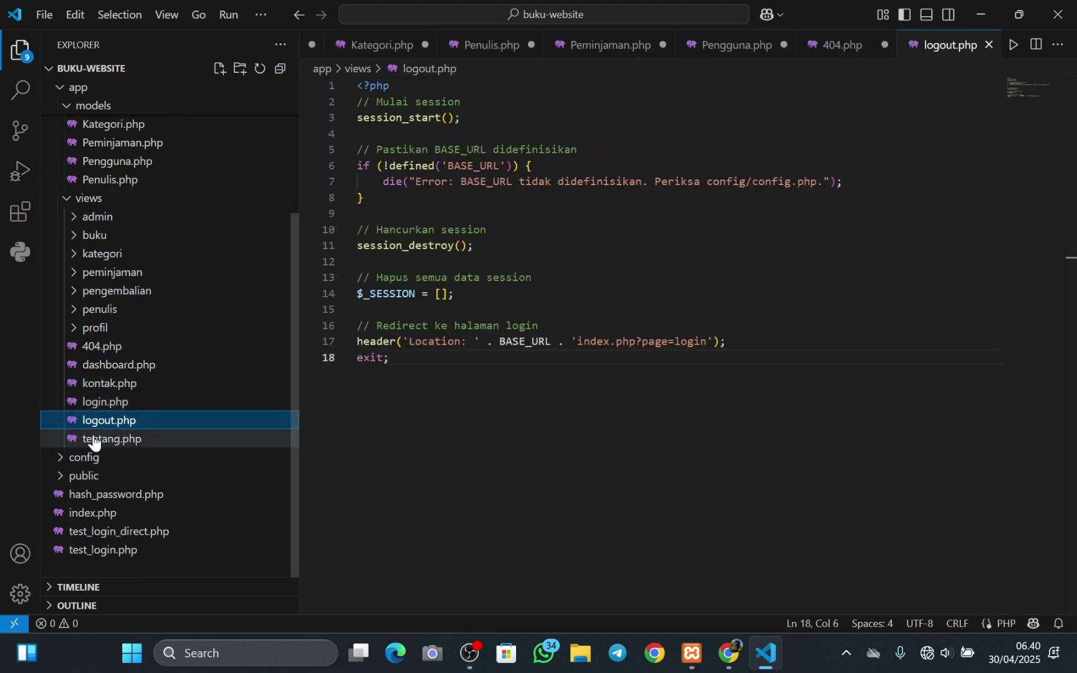
pyautogui.click(59, 460)
pyautogui.scroll(-1, 106, 455)
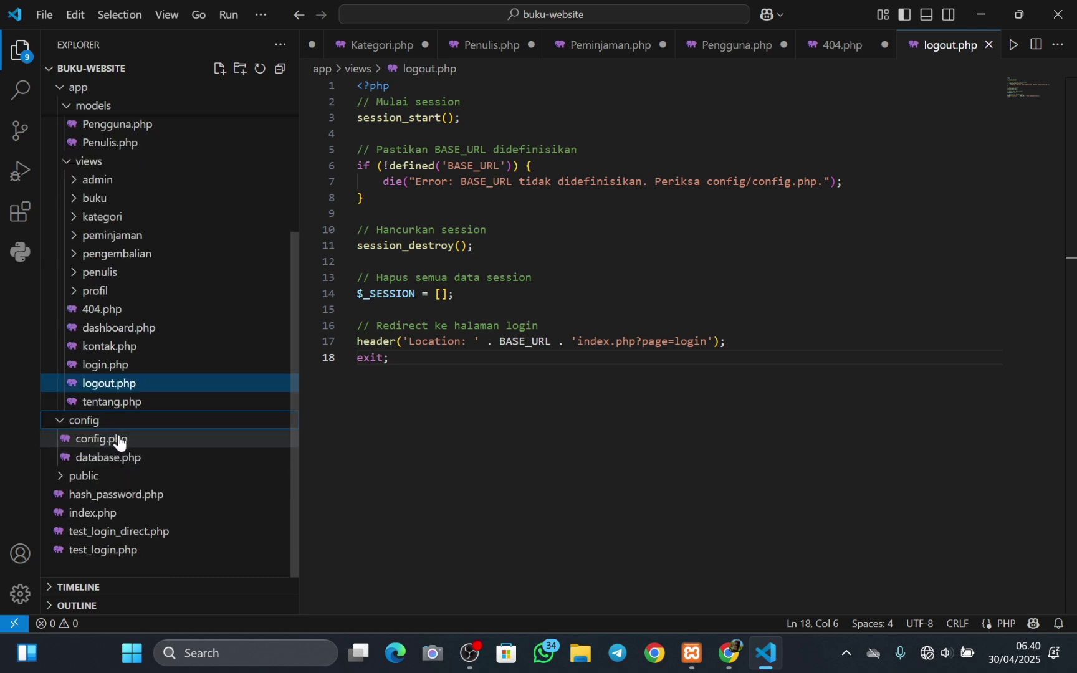
pyautogui.click(117, 443)
pyautogui.click(118, 458)
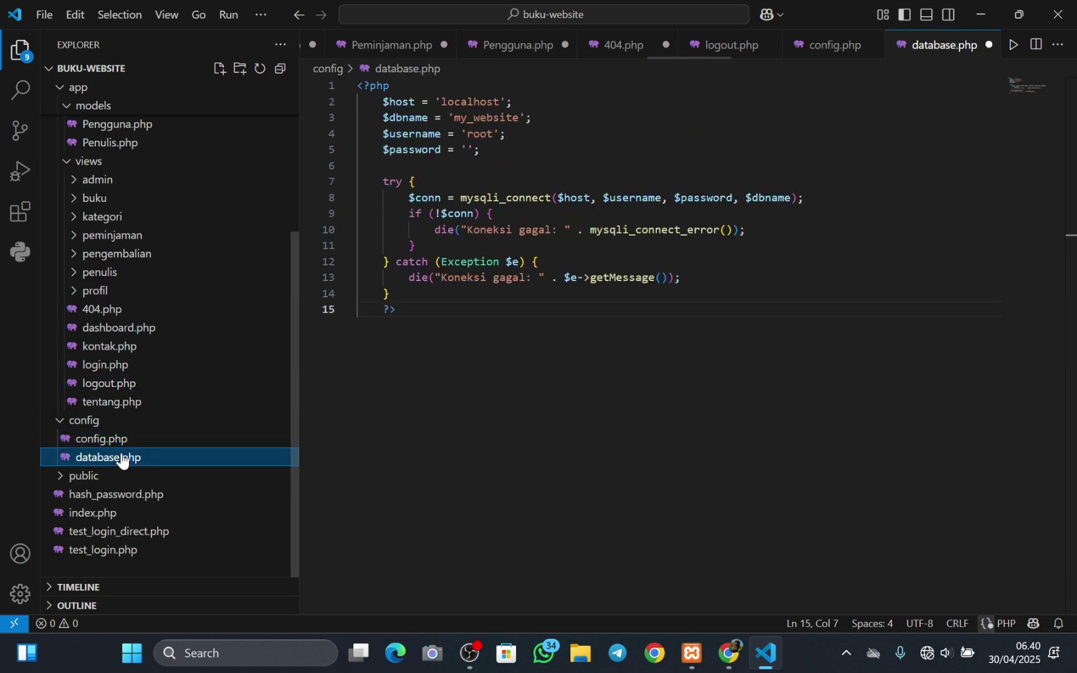
# - Expand the public folder and open the root index.php
pyautogui.click(67, 477)
pyautogui.scroll(-1, 109, 483)
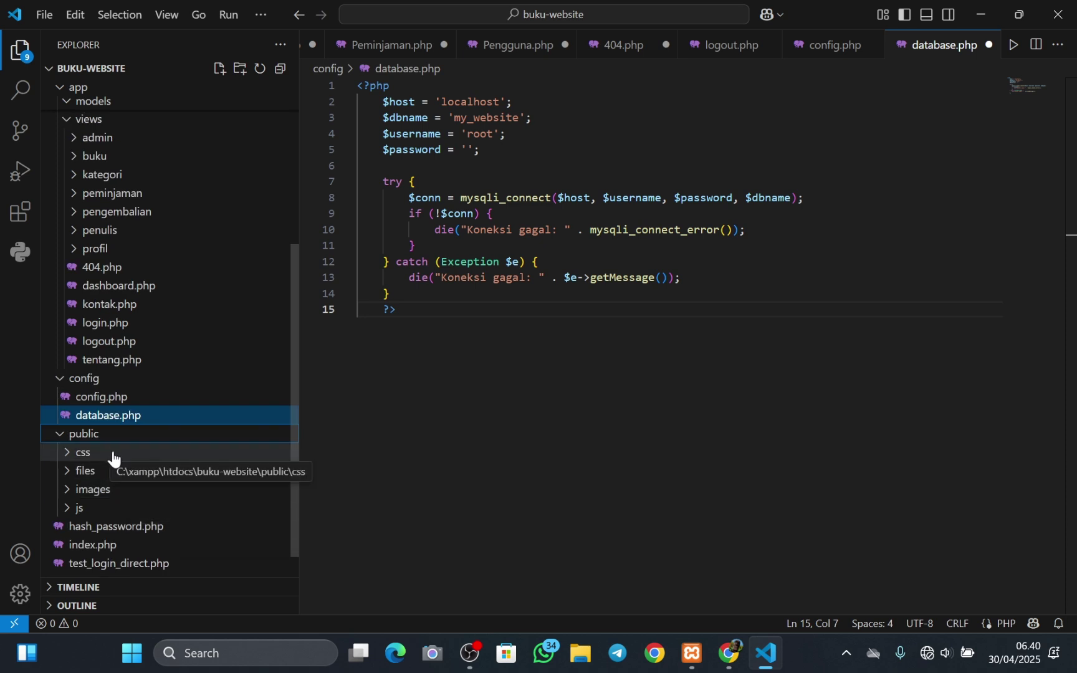
pyautogui.scroll(-1, 114, 455)
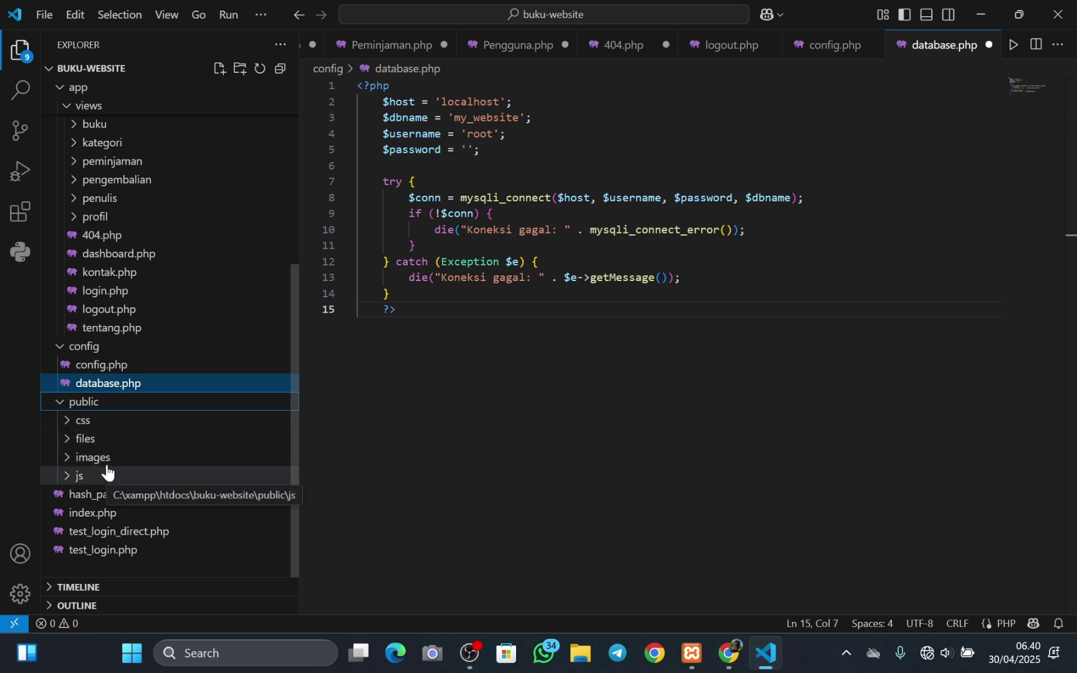
pyautogui.click(93, 515)
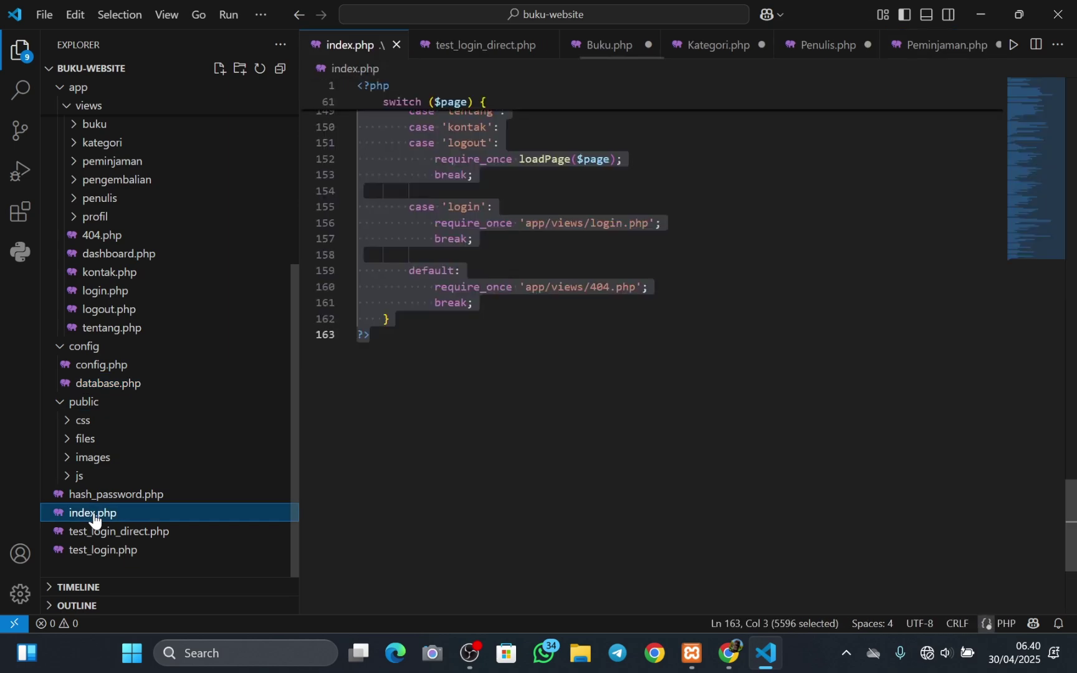
pyautogui.click(349, 430)
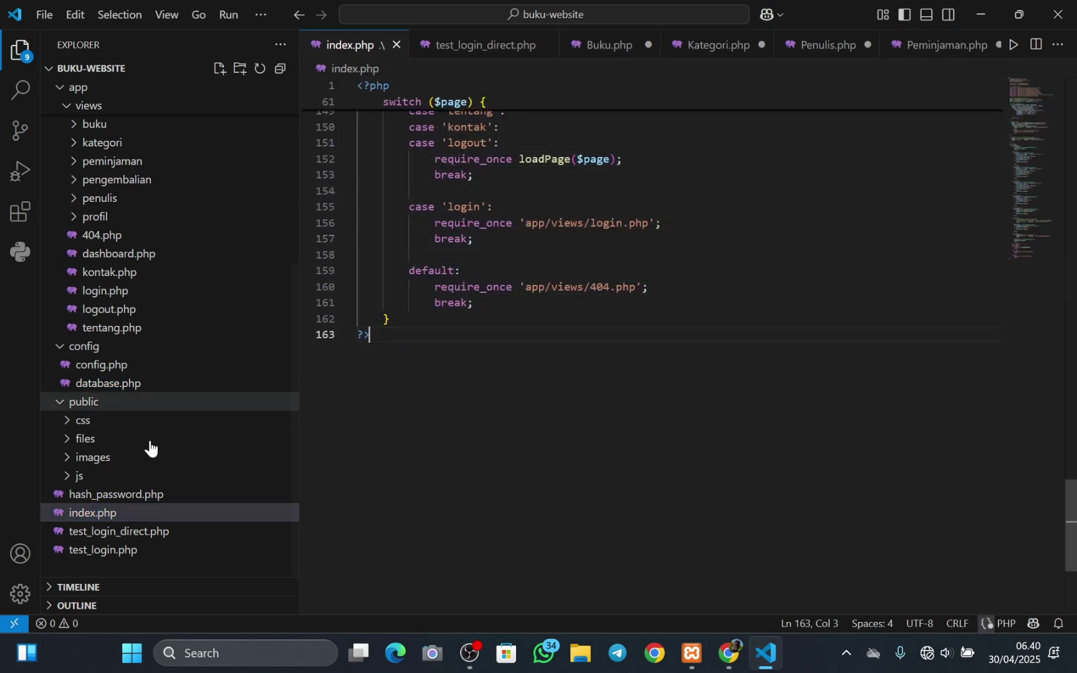